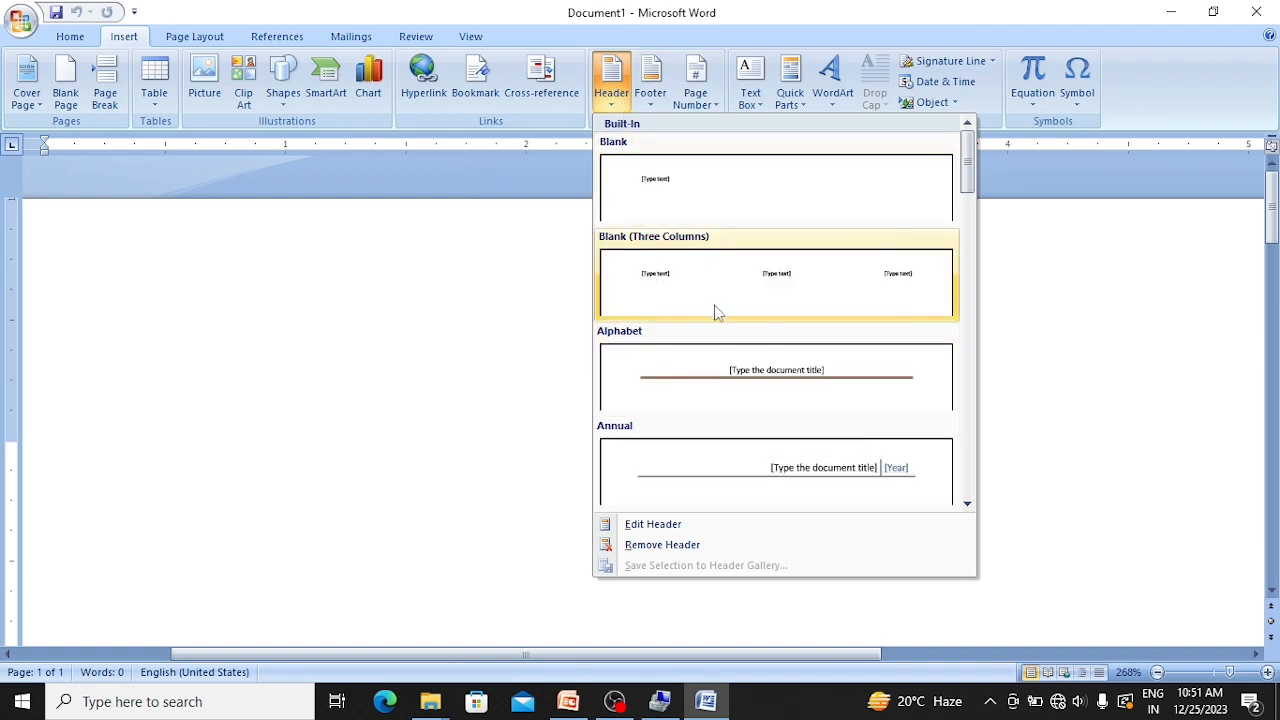
Insert the built-in Tiles header into the blank document
{"action": "scroll", "coordinate": [716, 316], "scroll_direction": "down", "scroll_amount": 3}
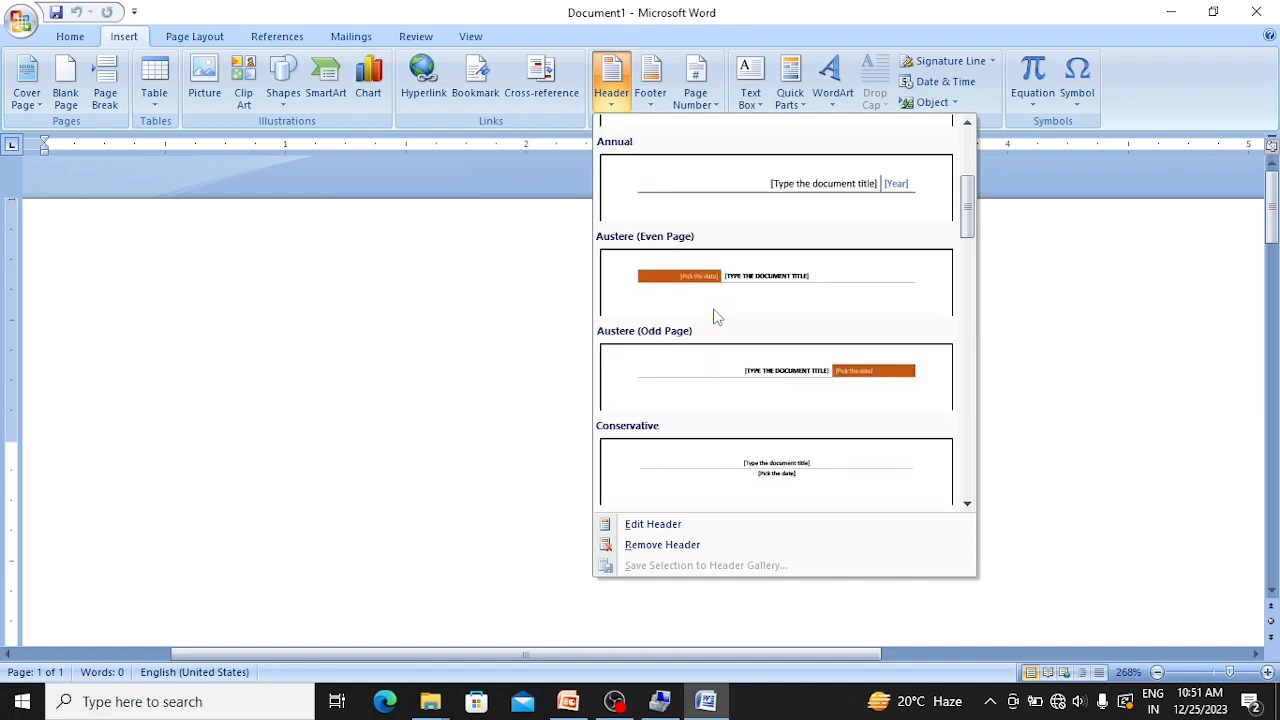
{"action": "scroll", "coordinate": [700, 330], "scroll_direction": "down", "scroll_amount": 5}
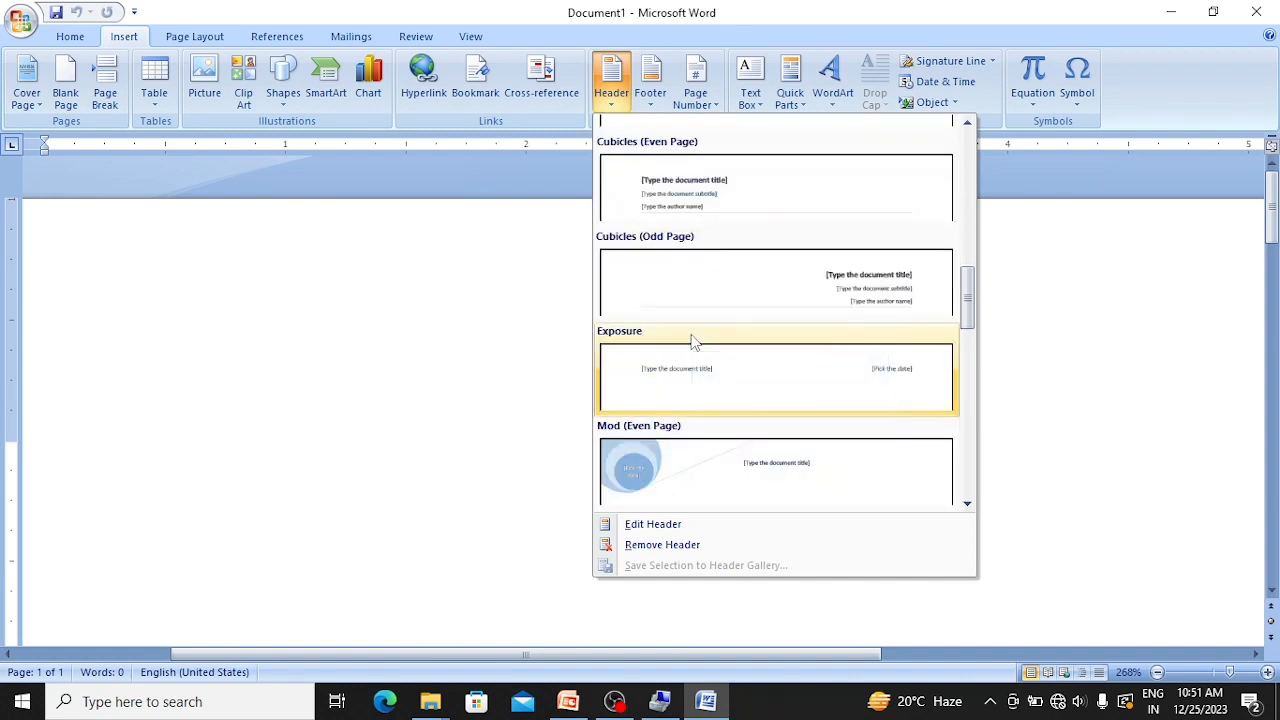
{"action": "scroll", "coordinate": [700, 424], "scroll_direction": "down", "scroll_amount": 6}
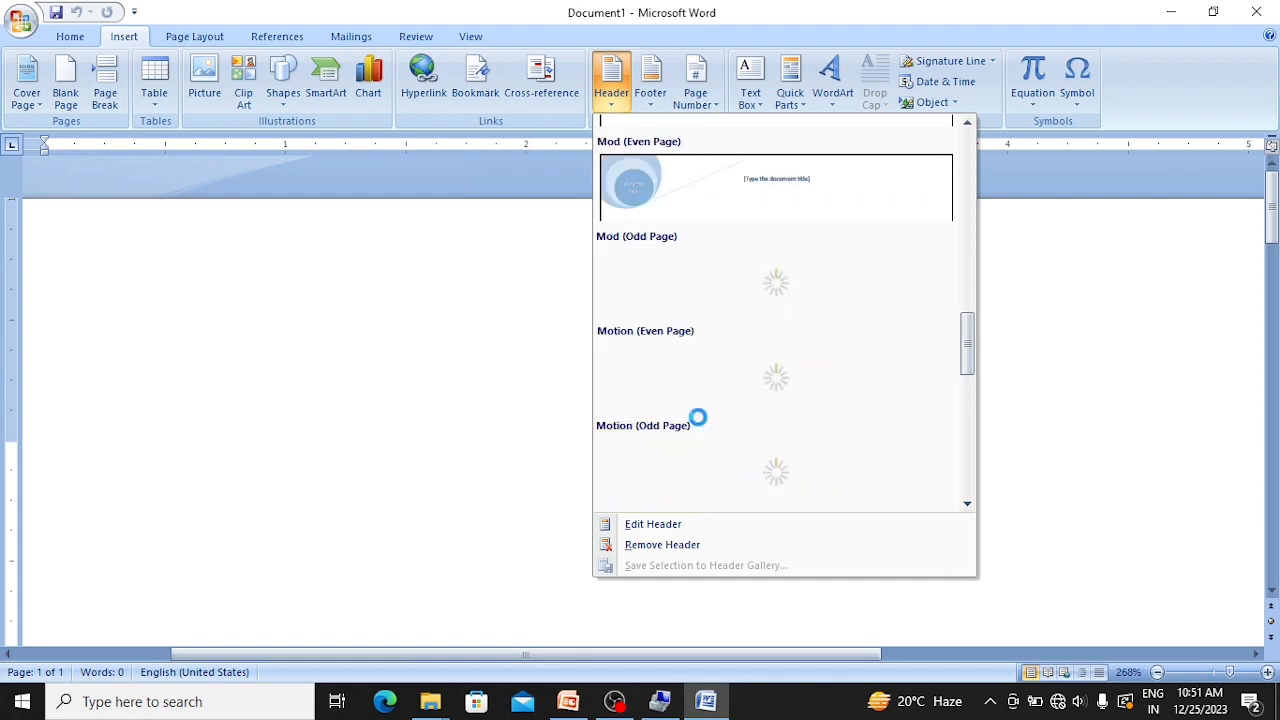
{"action": "scroll", "coordinate": [700, 424], "scroll_direction": "down", "scroll_amount": 5}
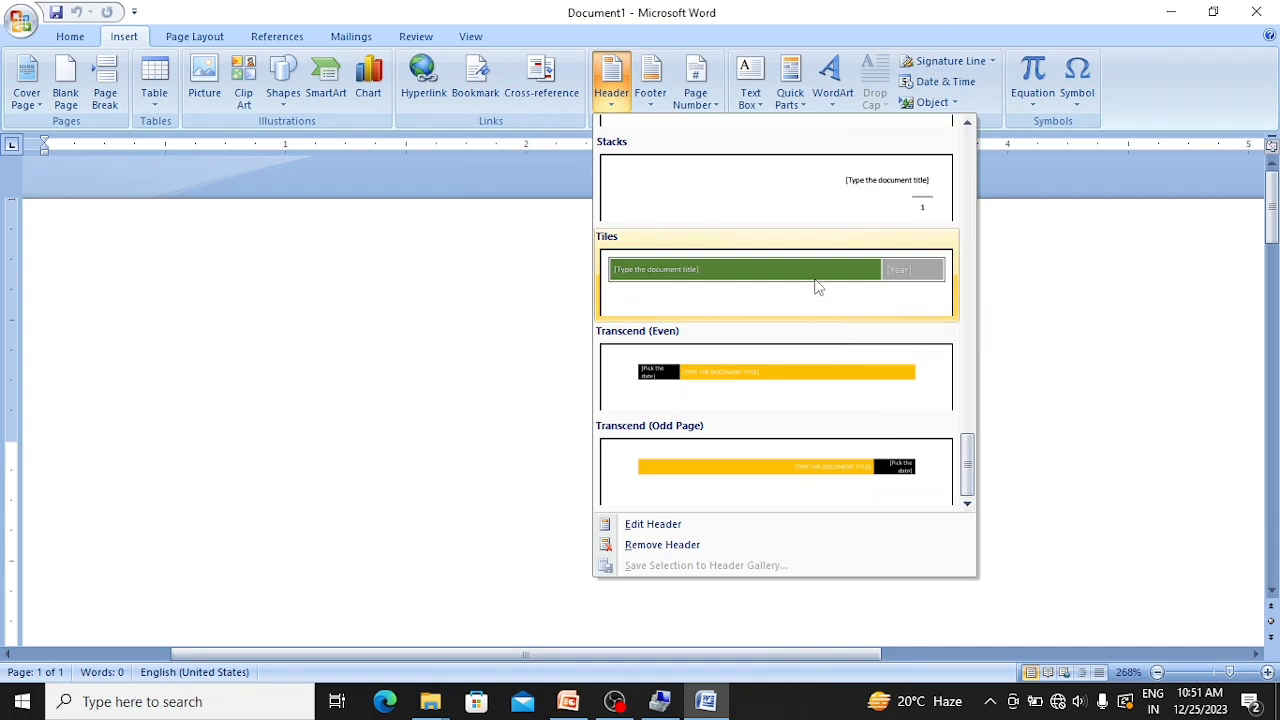
{"action": "scroll", "coordinate": [870, 320], "scroll_direction": "up", "scroll_amount": 1}
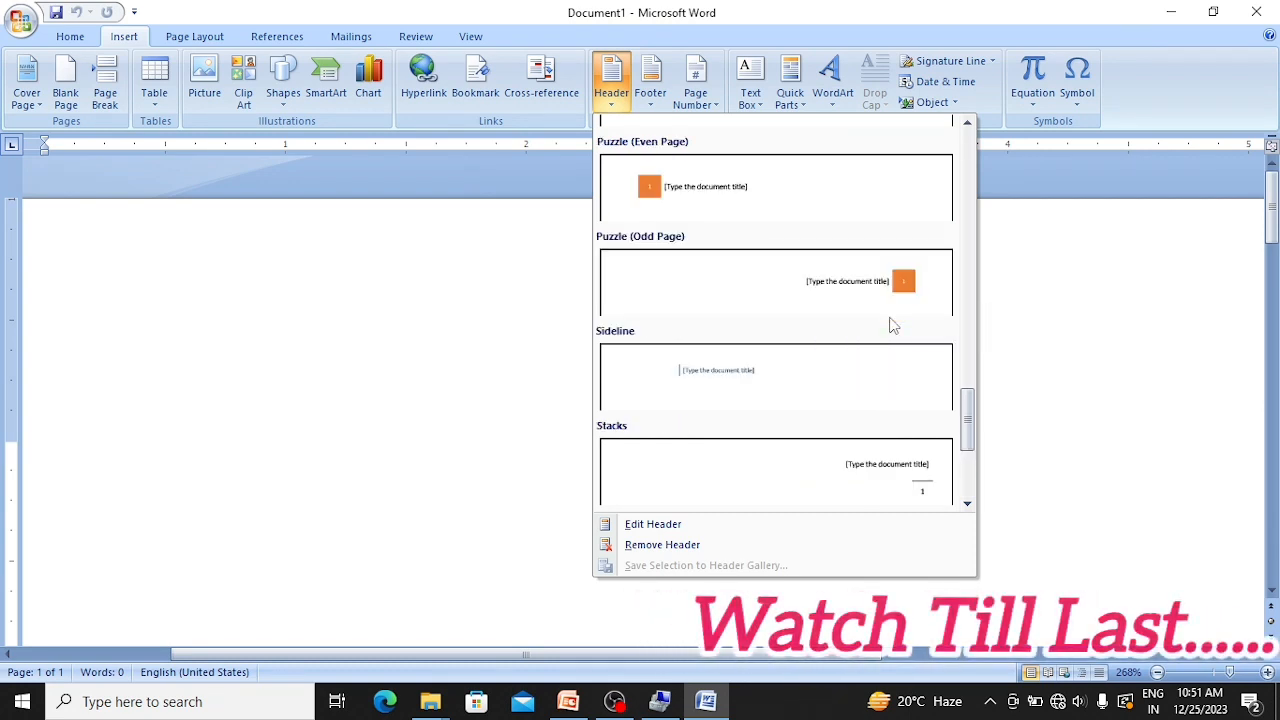
{"action": "scroll", "coordinate": [893, 325], "scroll_direction": "down", "scroll_amount": 1}
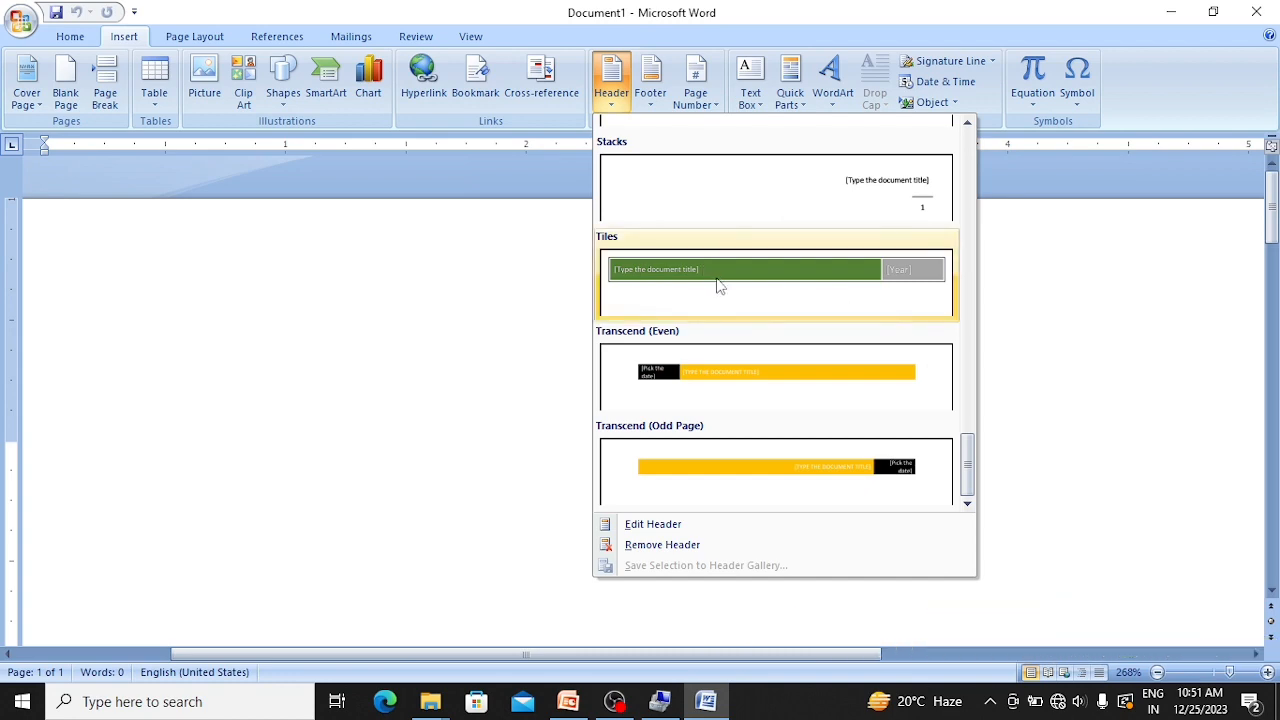
{"action": "left_click", "coordinate": [716, 295]}
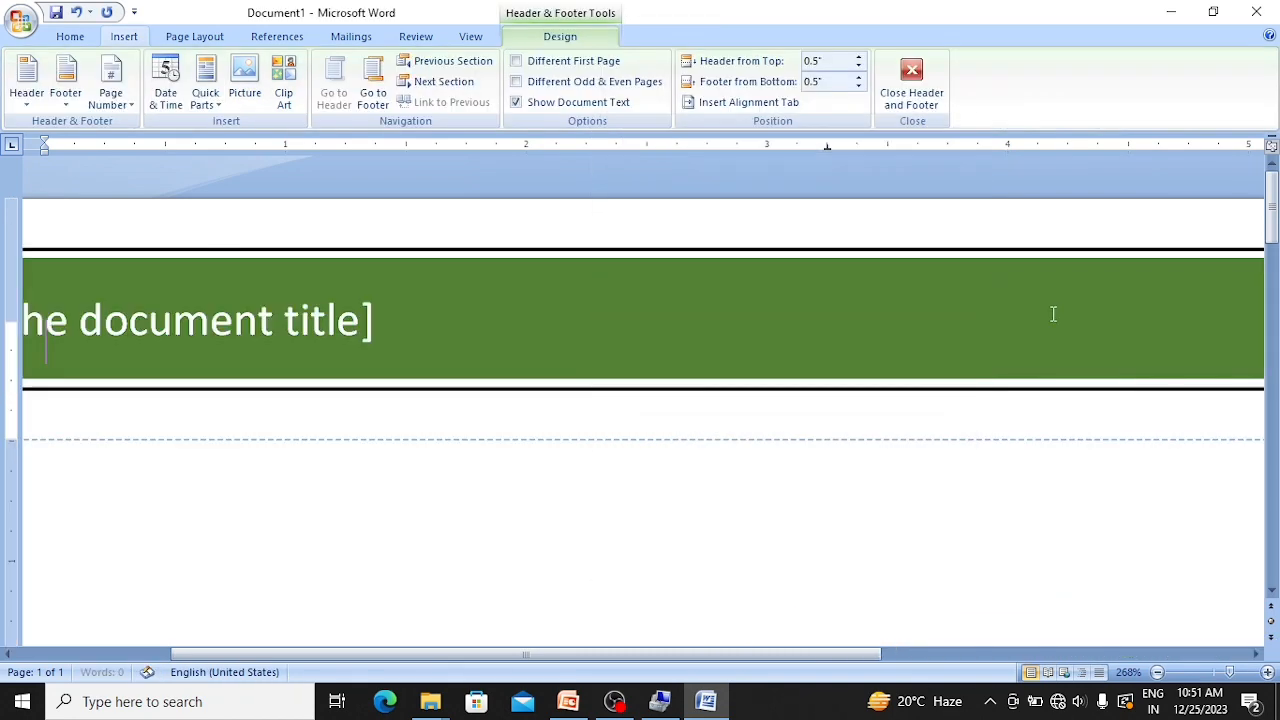
{"action": "scroll", "coordinate": [434, 372], "scroll_direction": "down", "scroll_amount": 14}
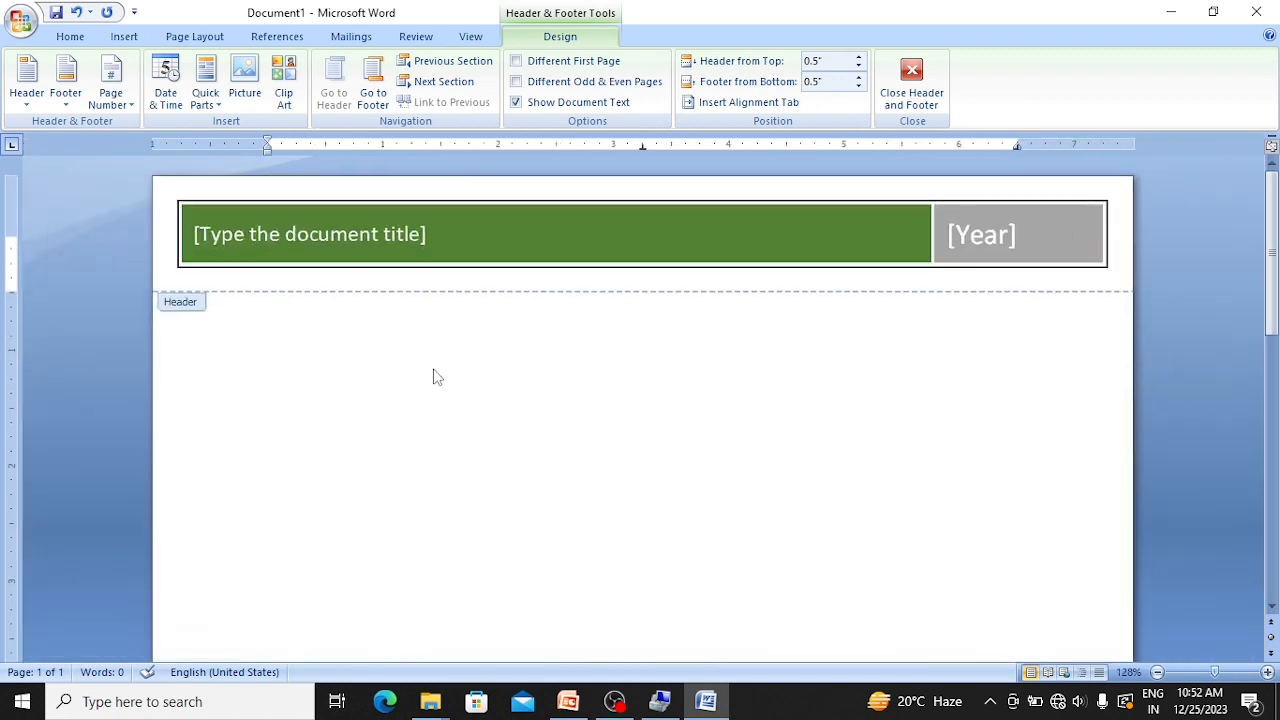
Fill in the header's document title as "Use of Header and Footer"
{"action": "left_click", "coordinate": [232, 236]}
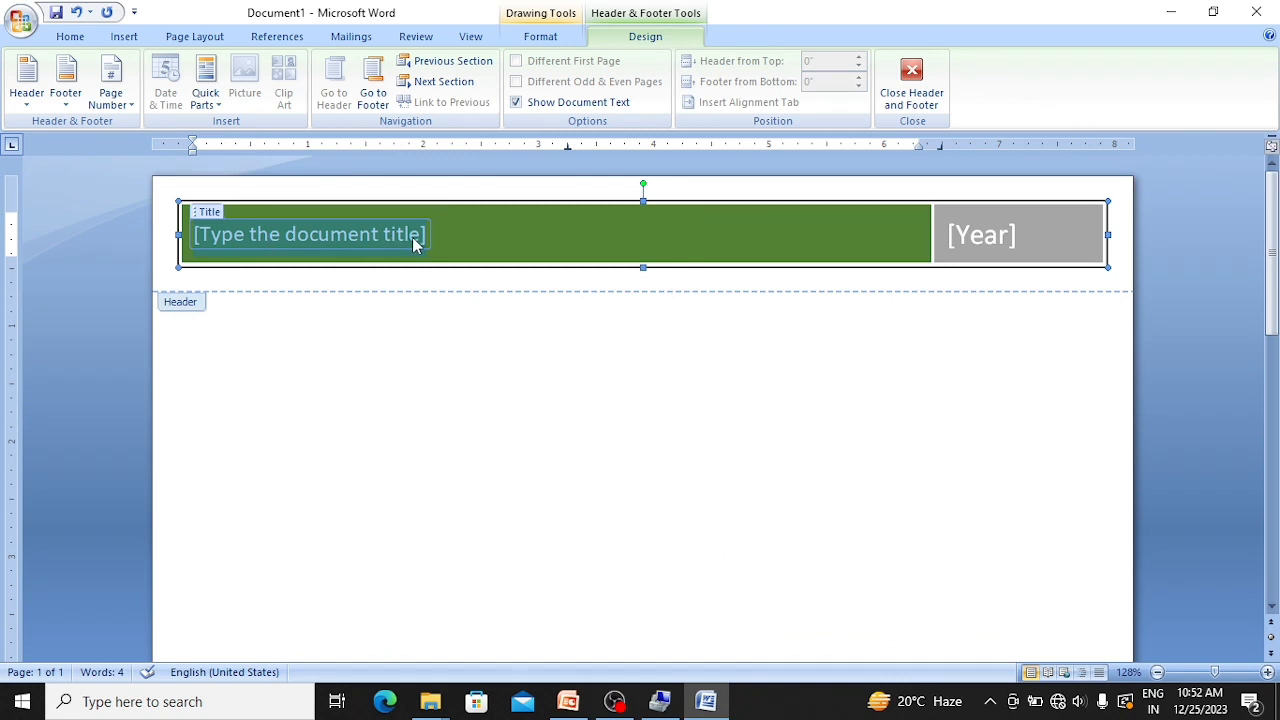
{"action": "left_click", "coordinate": [1013, 235]}
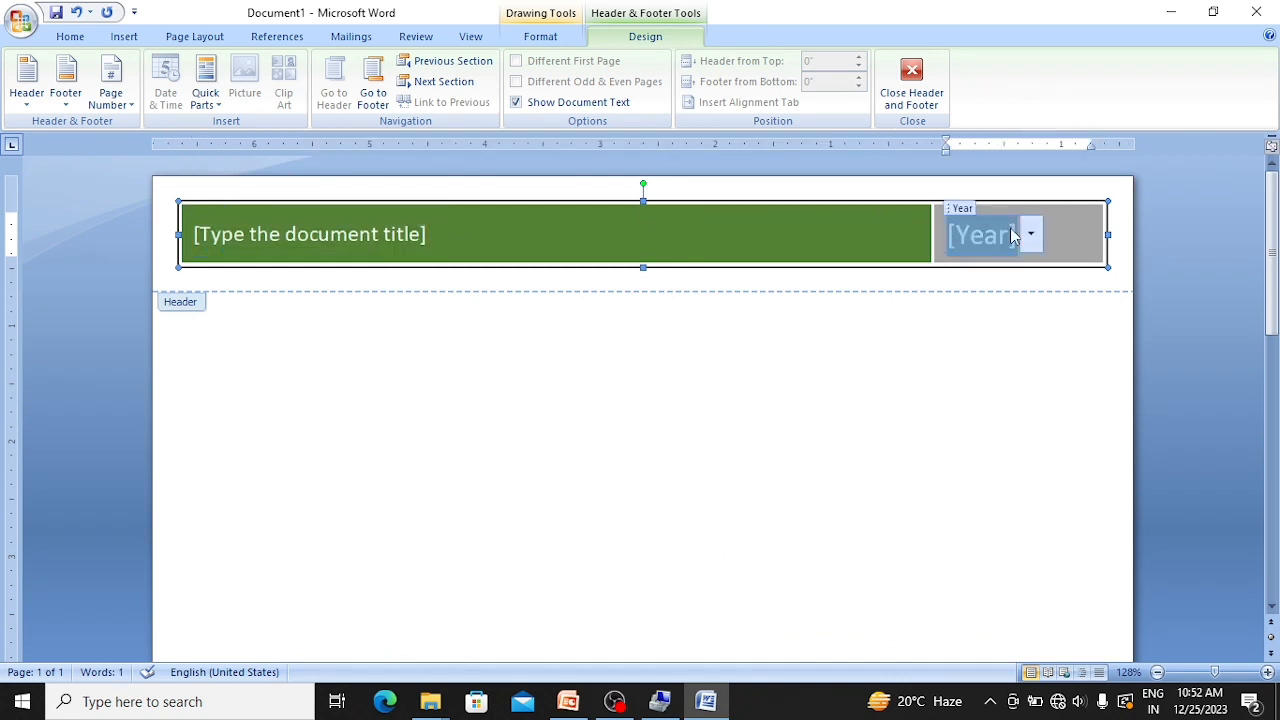
{"action": "left_click", "coordinate": [251, 246]}
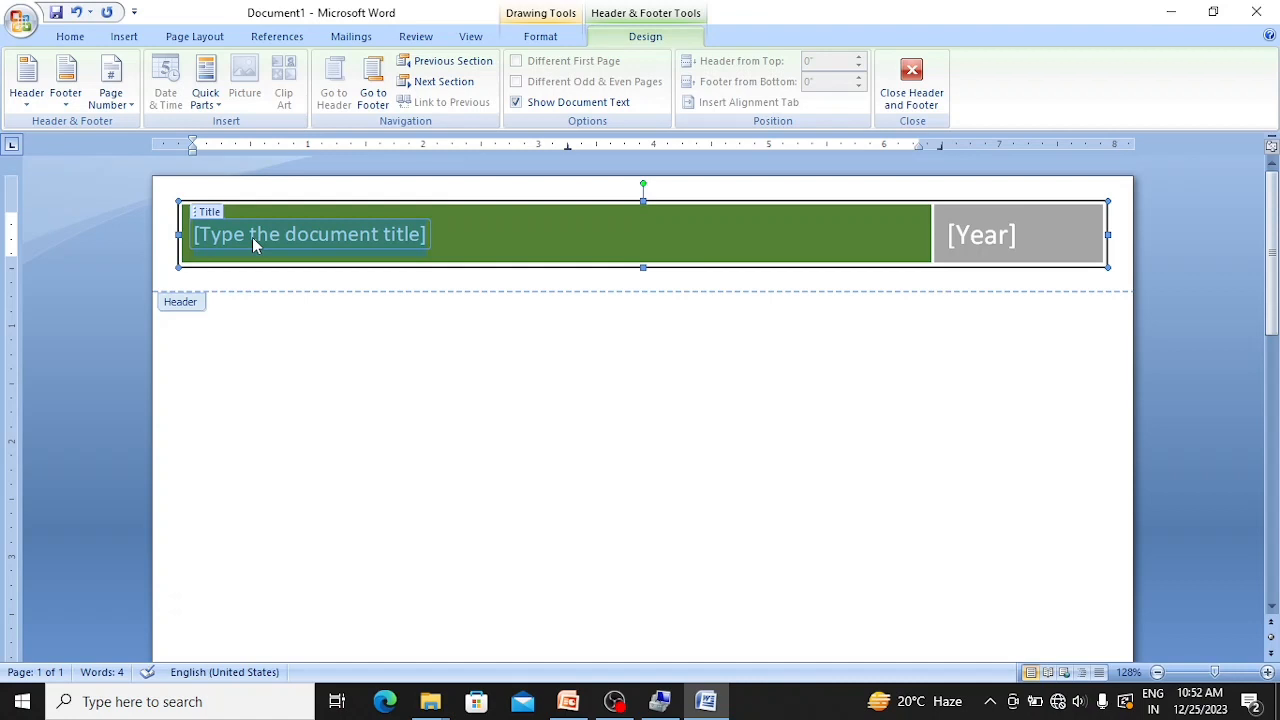
{"action": "type", "text": "H"}
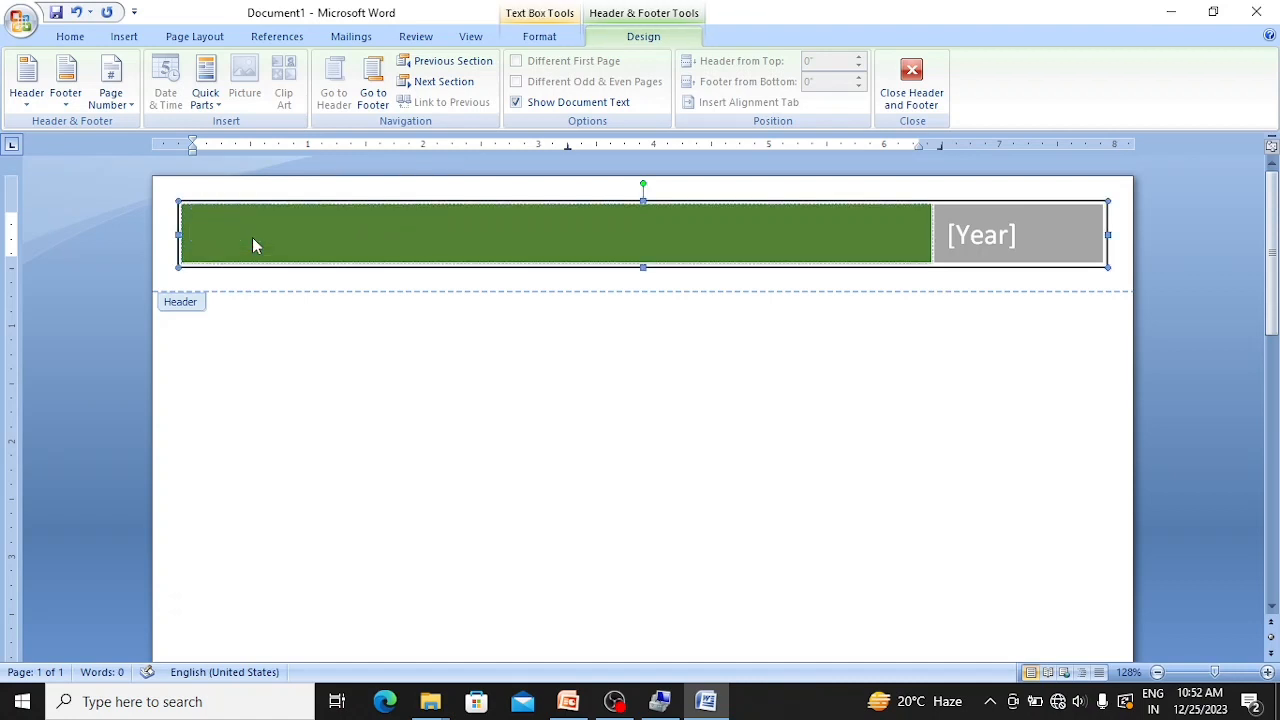
{"action": "key", "text": "BackSpace"}
{"action": "type", "text": "Use"}
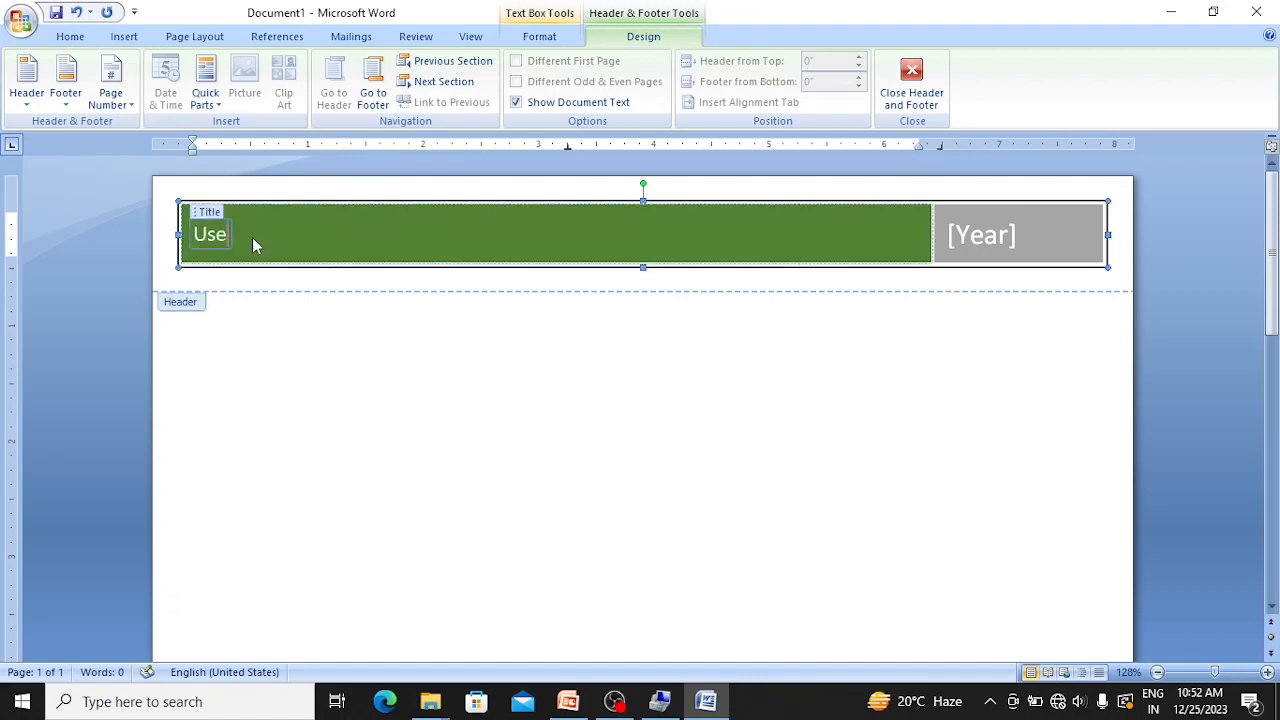
{"action": "type", "text": " of Header and F"}
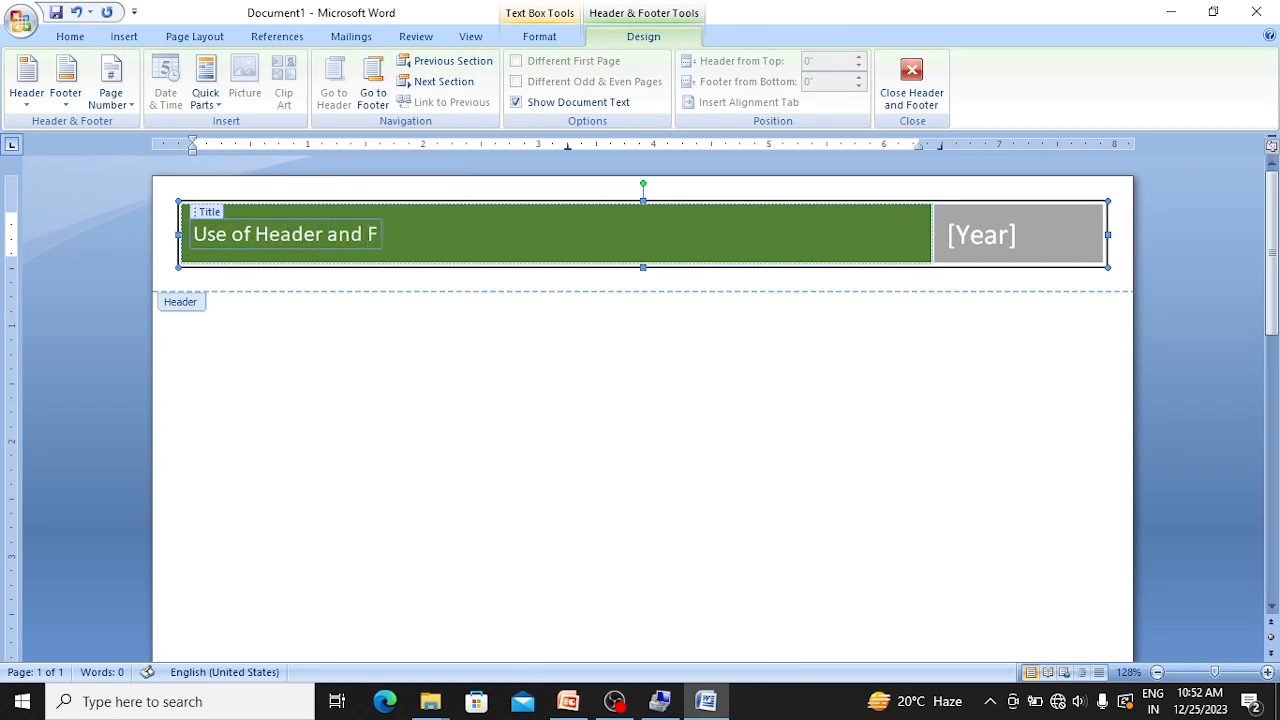
{"action": "type", "text": "ooter"}
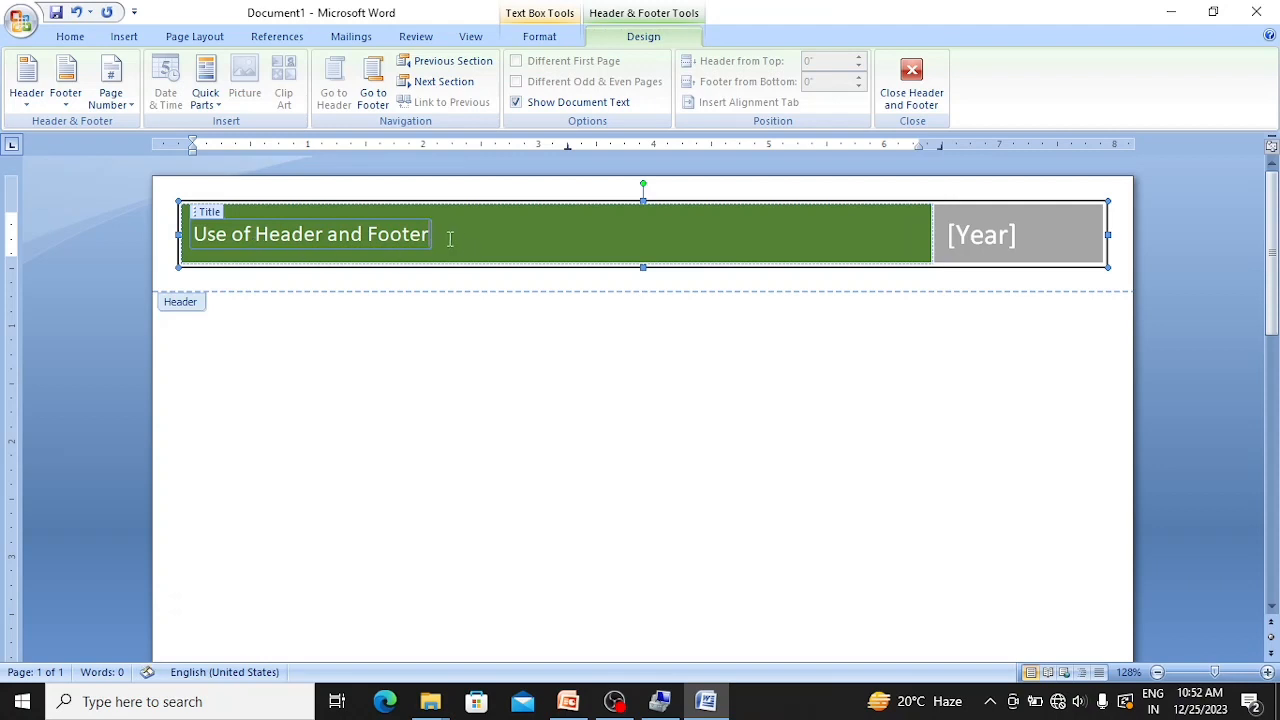
Set the header's year to 2023 and close header editing to return to the document body
{"action": "left_click", "coordinate": [1009, 241]}
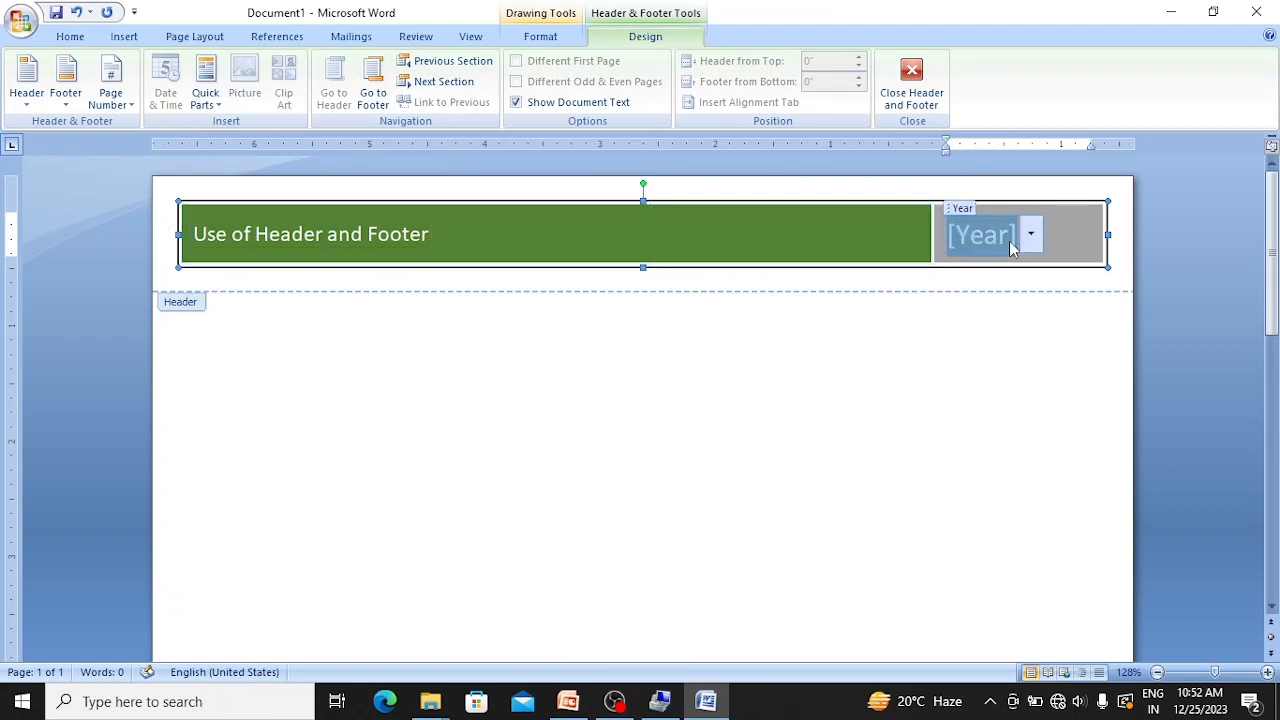
{"action": "type", "text": "2023"}
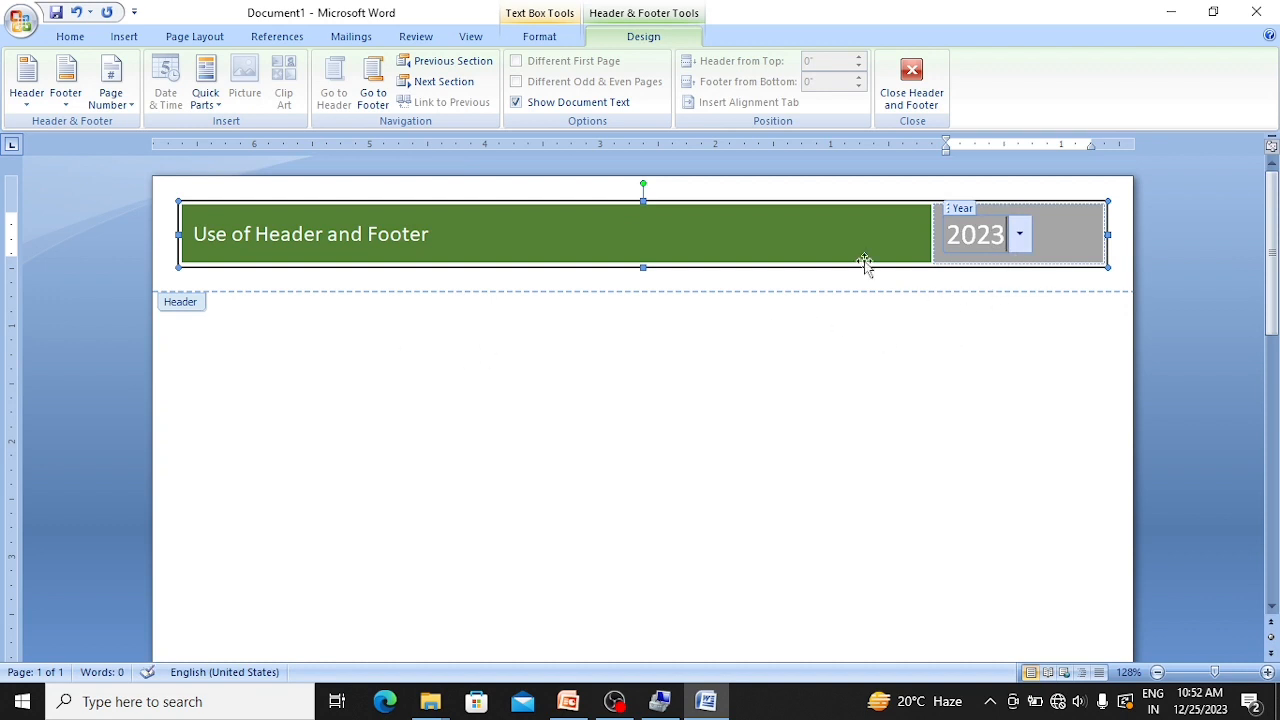
{"action": "scroll", "coordinate": [633, 303], "scroll_direction": "down", "scroll_amount": 1}
{"action": "scroll", "coordinate": [634, 303], "scroll_direction": "up", "scroll_amount": 1}
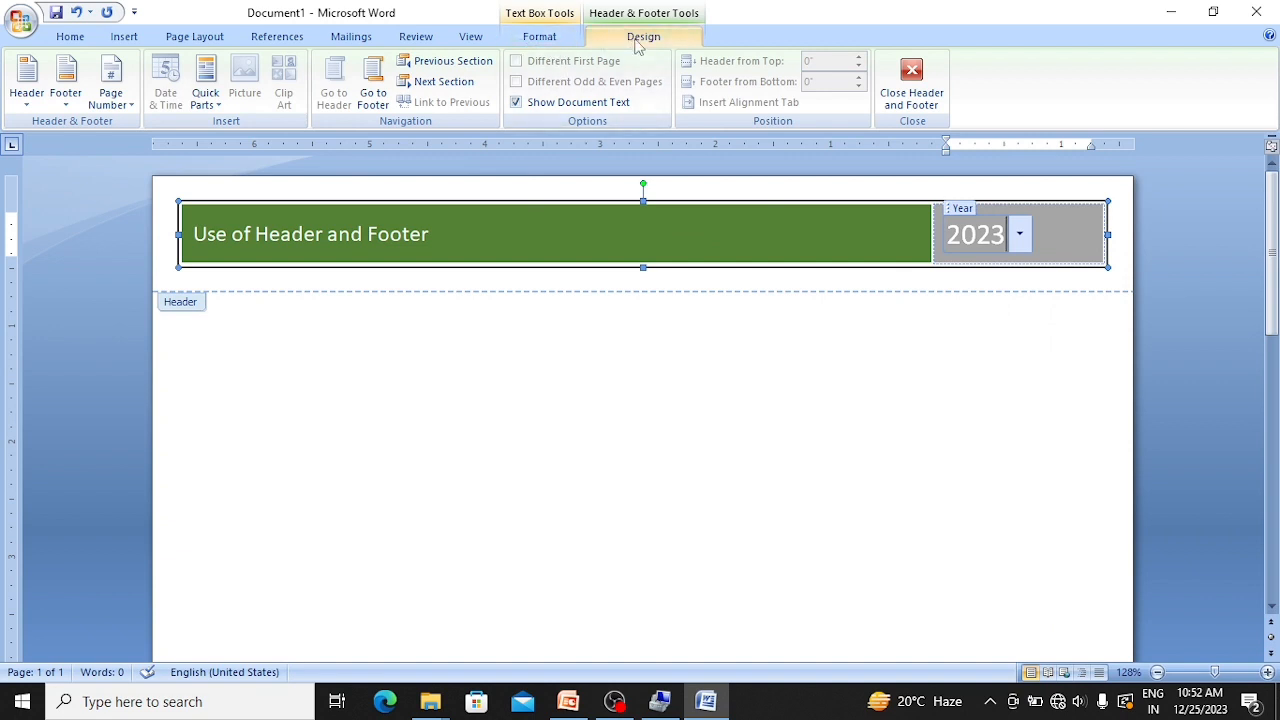
{"action": "left_click", "coordinate": [390, 228]}
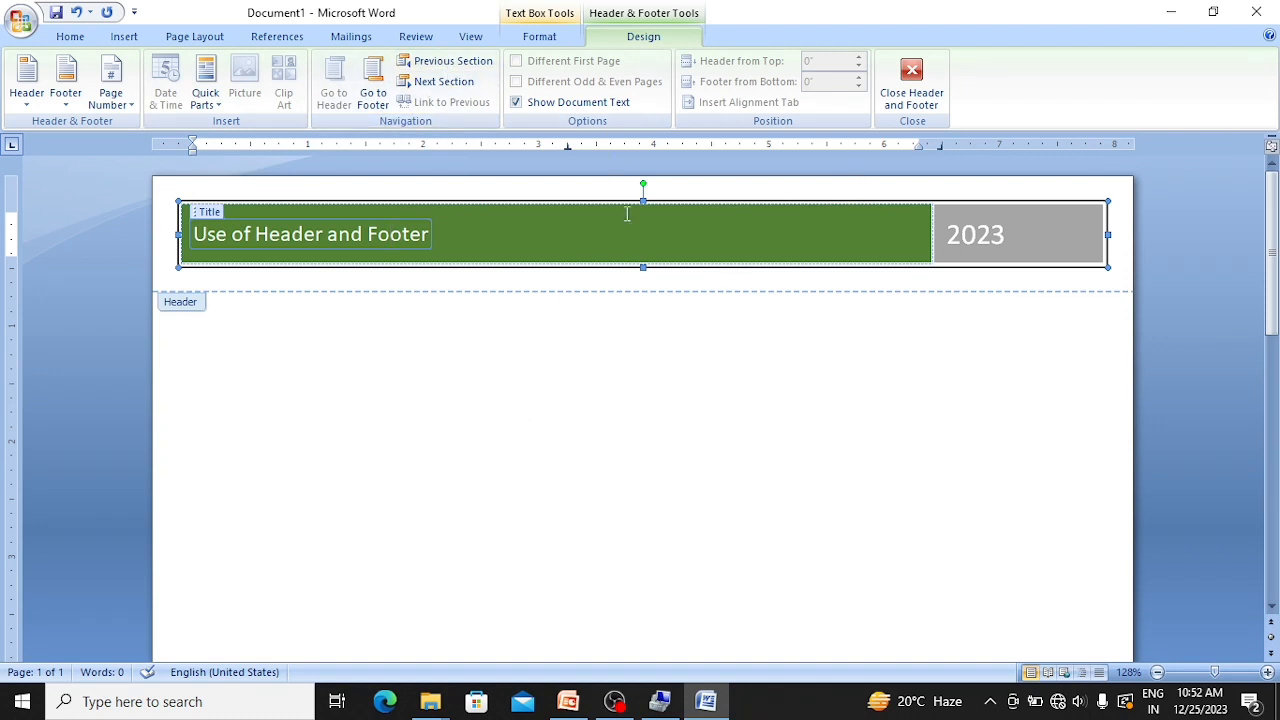
{"action": "left_click", "coordinate": [950, 230]}
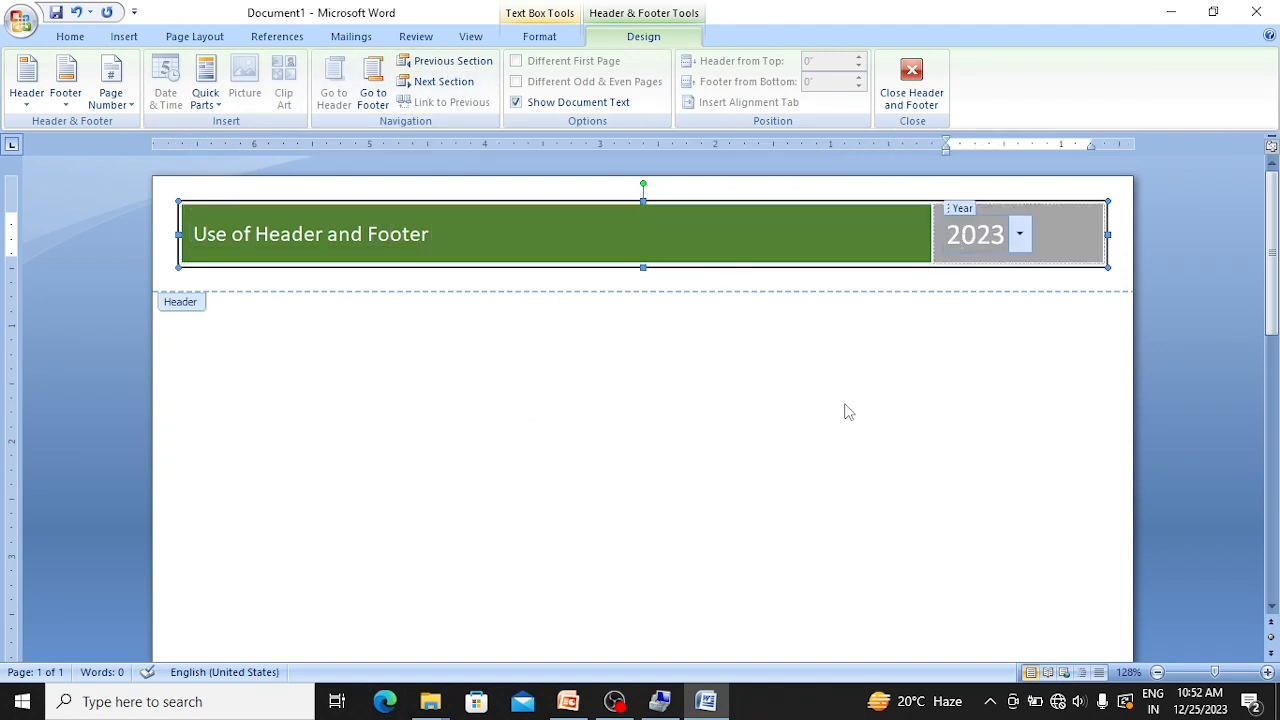
{"action": "left_click", "coordinate": [912, 100]}
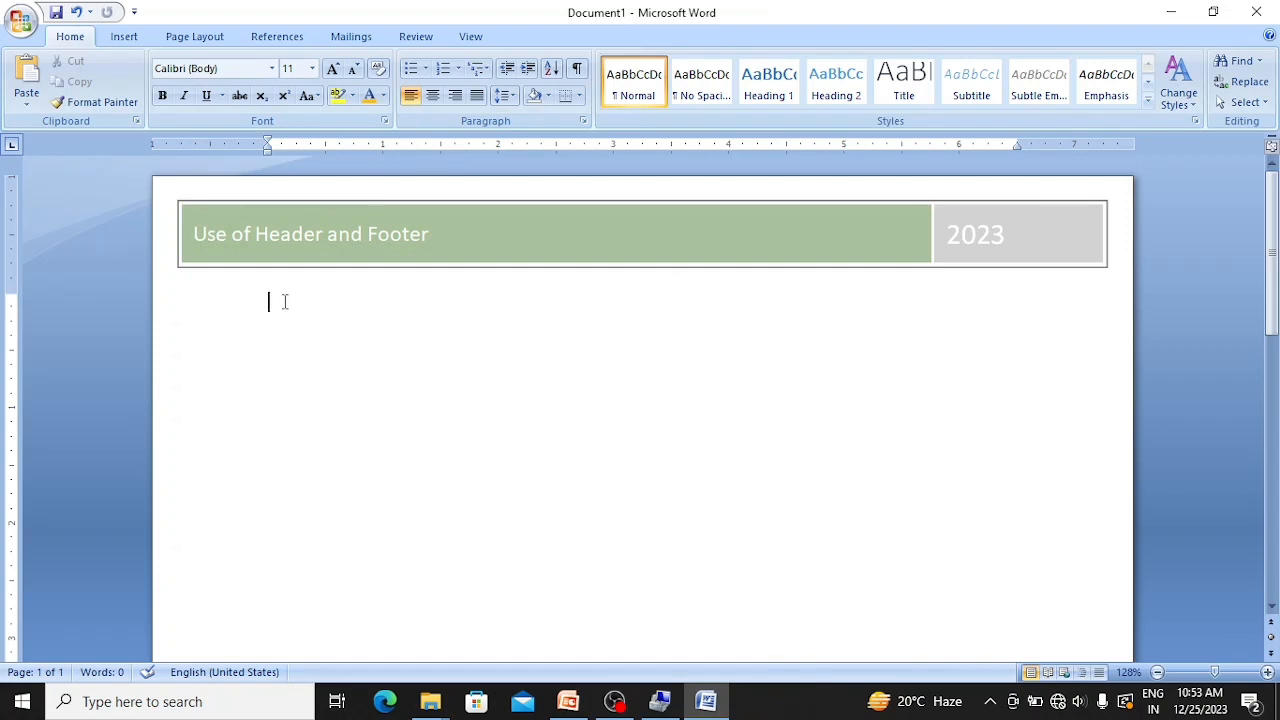
Enter the filler text "dffkfioeuhjhghghhghghgh" in the body and add blank lines below it until the document spans several pages
{"action": "type", "text": "dffkfioeuhjhghghhghghgh"}
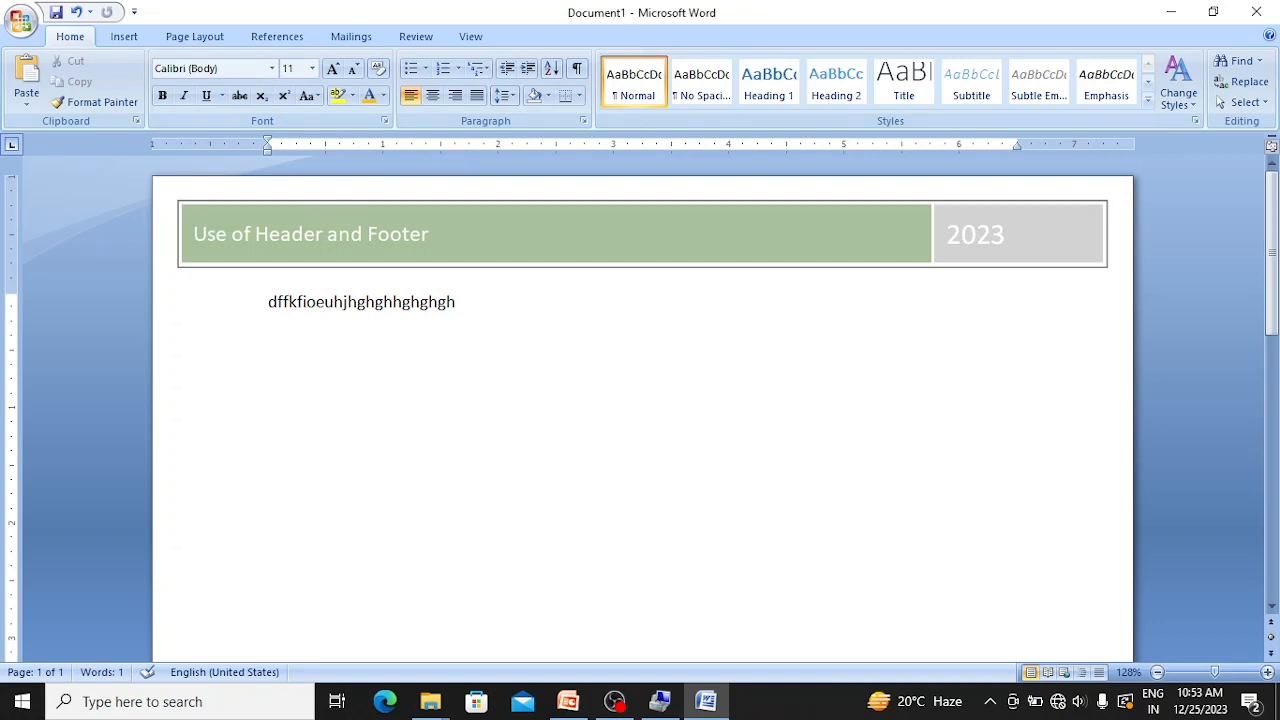
{"action": "key", "text": "Return"}
{"action": "key", "text": "Return"}
{"action": "key", "text": "Return"}
{"action": "key", "text": "Return"}
{"action": "key", "text": "Return"}
{"action": "key", "text": "Return"}
{"action": "key", "text": "Return"}
{"action": "key", "text": "Return"}
{"action": "key", "text": "Return"}
{"action": "key", "text": "Return"}
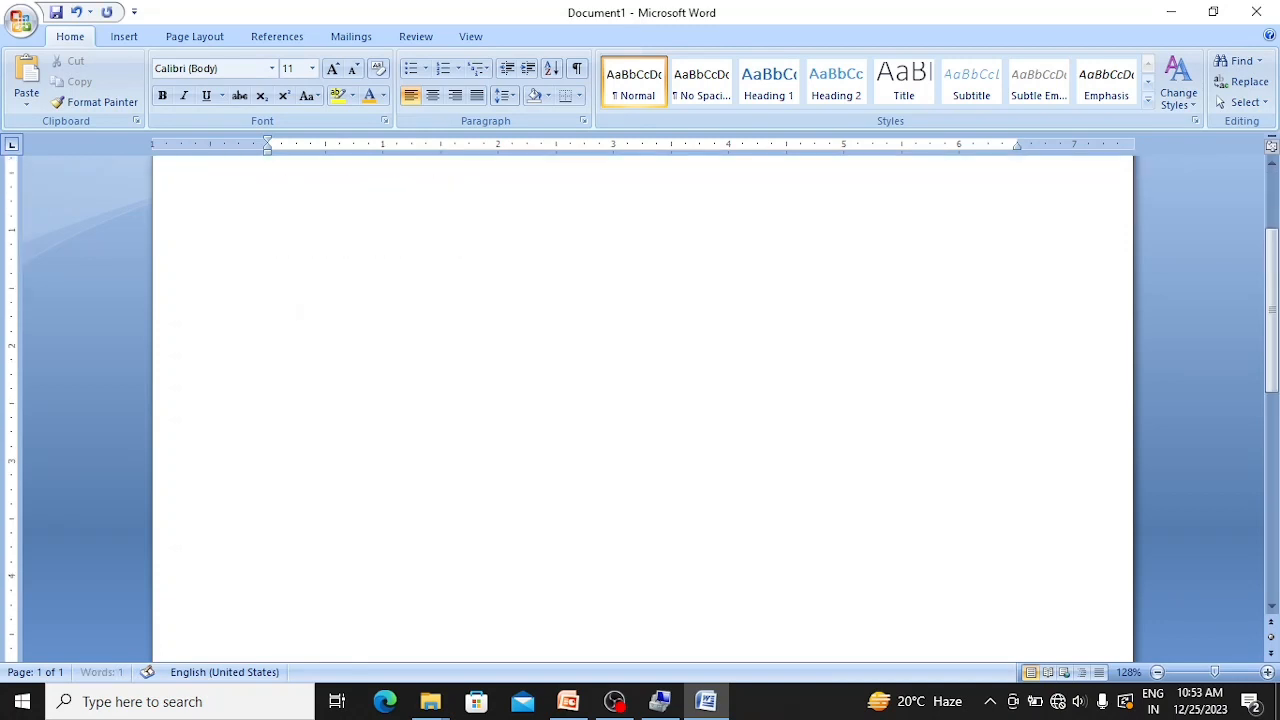
{"action": "key", "text": "Return"}
{"action": "key", "text": "Return"}
{"action": "key", "text": "Return"}
{"action": "key", "text": "Return"}
{"action": "key", "text": "Return"}
{"action": "key", "text": "Return"}
{"action": "key", "text": "Return"}
{"action": "key", "text": "Return"}
{"action": "key", "text": "Return"}
{"action": "key", "text": "Return"}
{"action": "key", "text": "Return"}
{"action": "key", "text": "Return"}
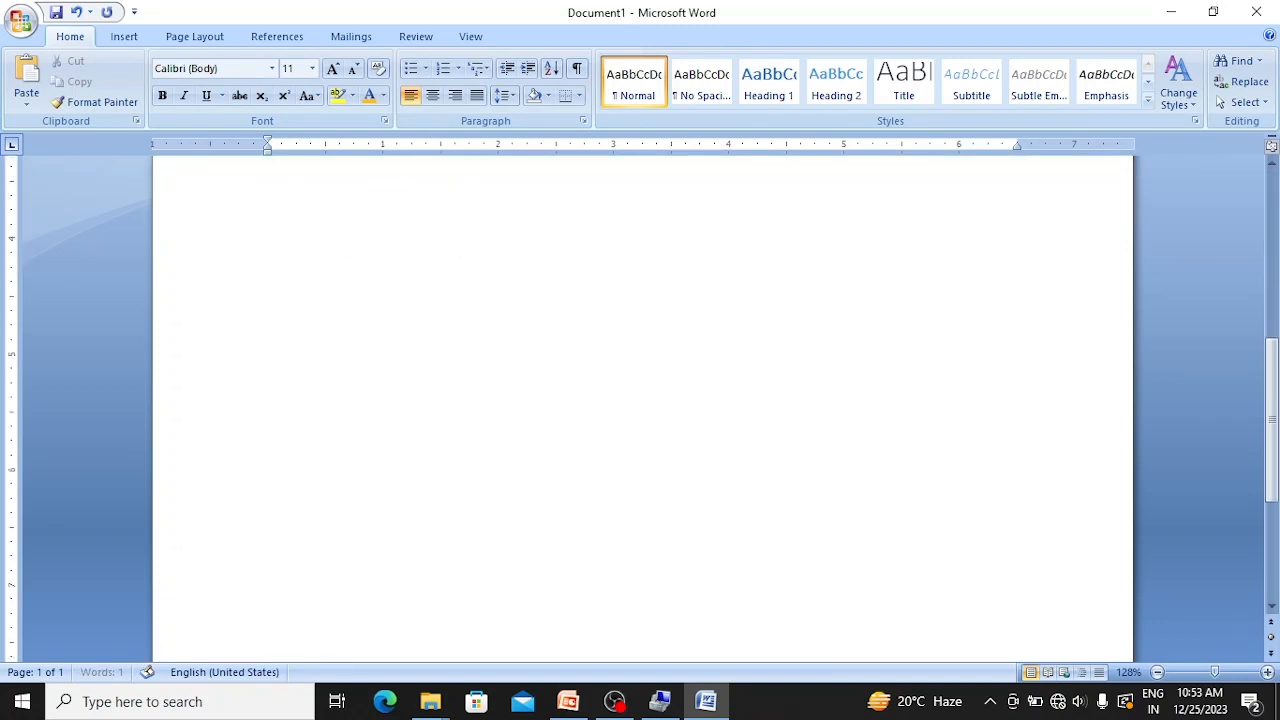
{"action": "key", "text": "Return"}
{"action": "key", "text": "Return"}
{"action": "key", "text": "Return"}
{"action": "key", "text": "Return"}
{"action": "key", "text": "Return"}
{"action": "key", "text": "Return"}
{"action": "key", "text": "Return"}
{"action": "key", "text": "Return"}
{"action": "key", "text": "Return"}
{"action": "key", "text": "Return"}
{"action": "key", "text": "Return"}
{"action": "key", "text": "Return"}
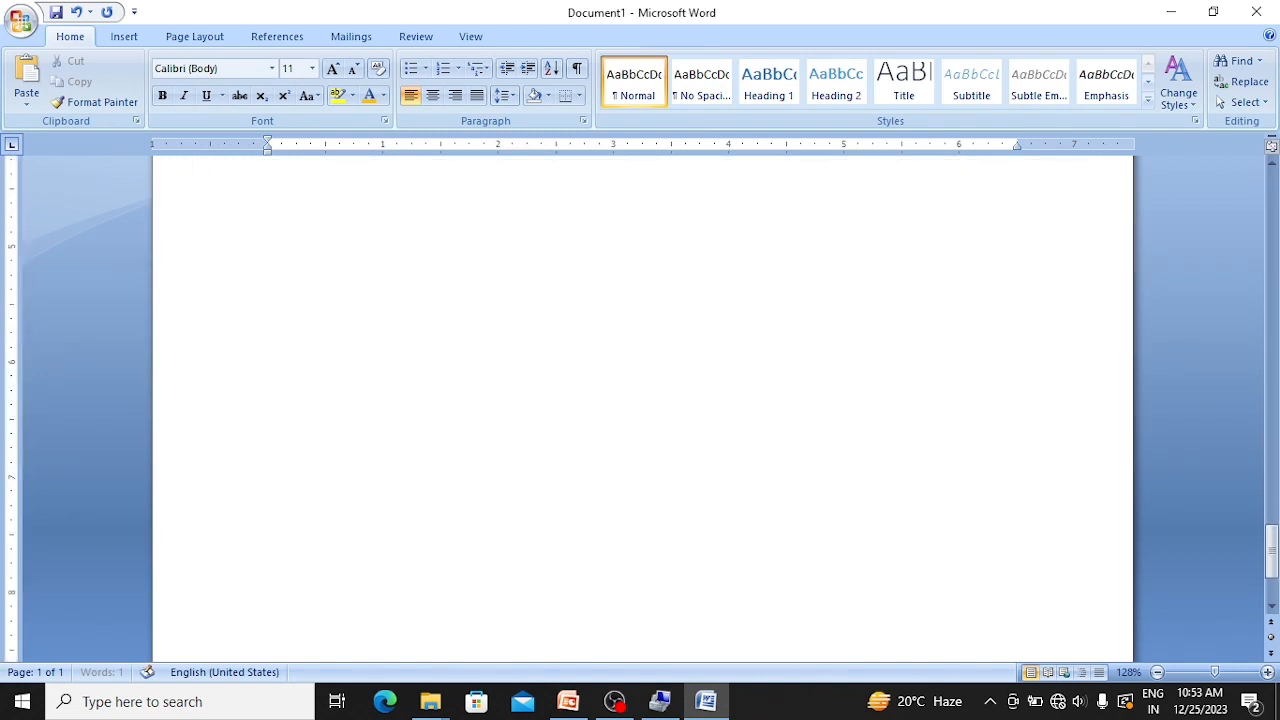
{"action": "key", "text": "Return"}
{"action": "key", "text": "Return"}
{"action": "key", "text": "Return"}
{"action": "key", "text": "Return"}
{"action": "key", "text": "Return"}
{"action": "key", "text": "Return"}
{"action": "key", "text": "Return"}
{"action": "key", "text": "Return"}
{"action": "key", "text": "Return"}
{"action": "key", "text": "Return"}
{"action": "key", "text": "Return"}
{"action": "key", "text": "Return"}
{"action": "key", "text": "Return"}
{"action": "key", "text": "Return"}
{"action": "key", "text": "Return"}
{"action": "key", "text": "Return"}
{"action": "key", "text": "Return"}
{"action": "key", "text": "Return"}
{"action": "key", "text": "Return"}
{"action": "key", "text": "Return"}
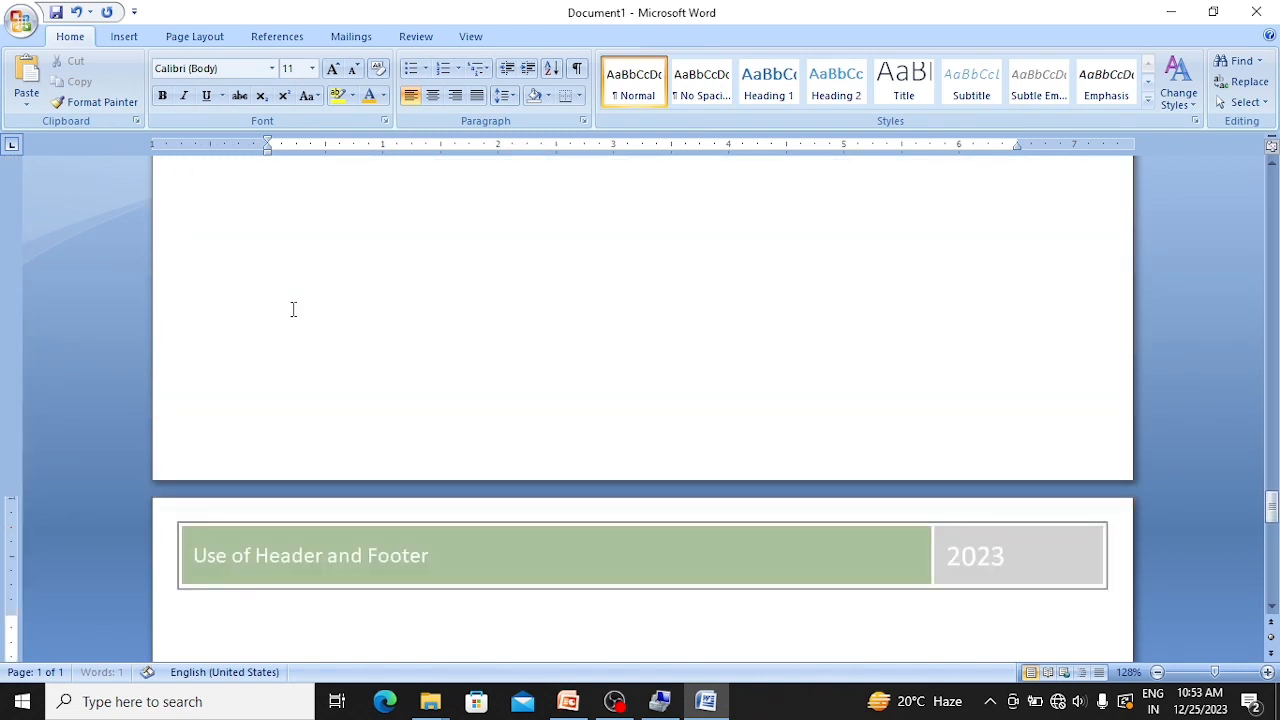
Look through the document's pages to check how the header repeats on each one
{"action": "scroll", "coordinate": [443, 363], "scroll_direction": "up", "scroll_amount": 5}
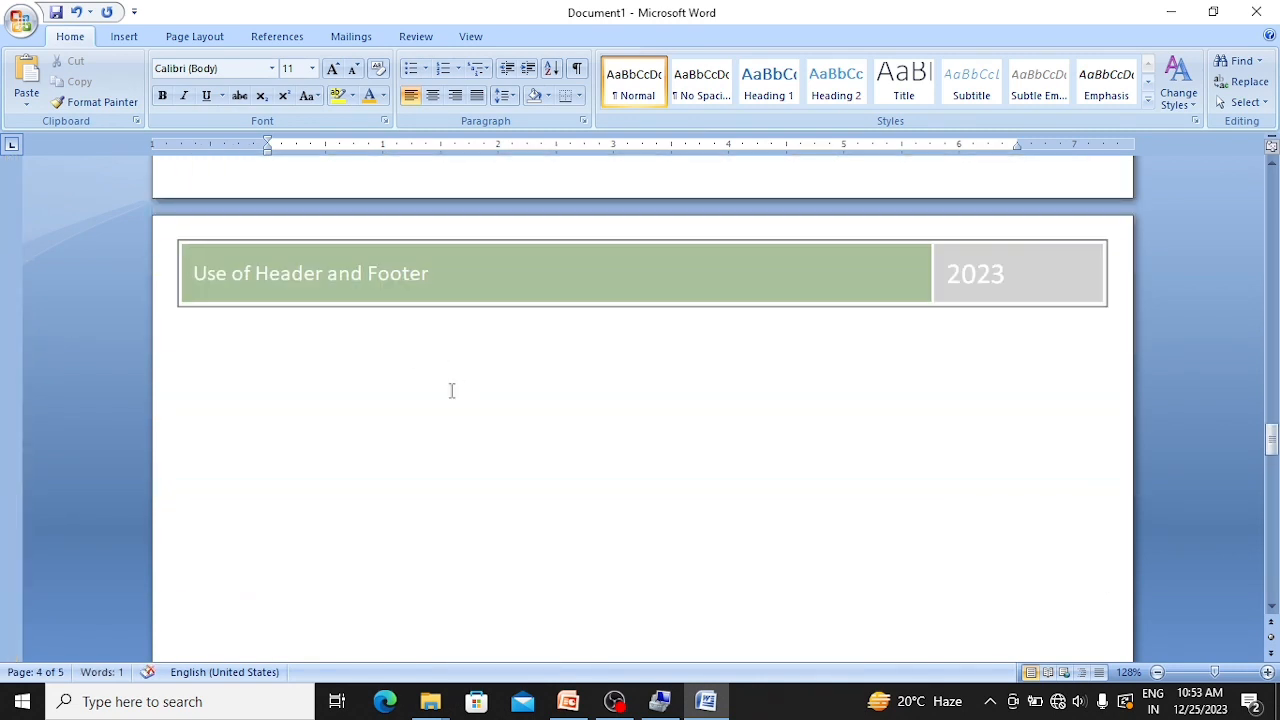
{"action": "scroll", "coordinate": [706, 318], "scroll_direction": "up", "scroll_amount": 5}
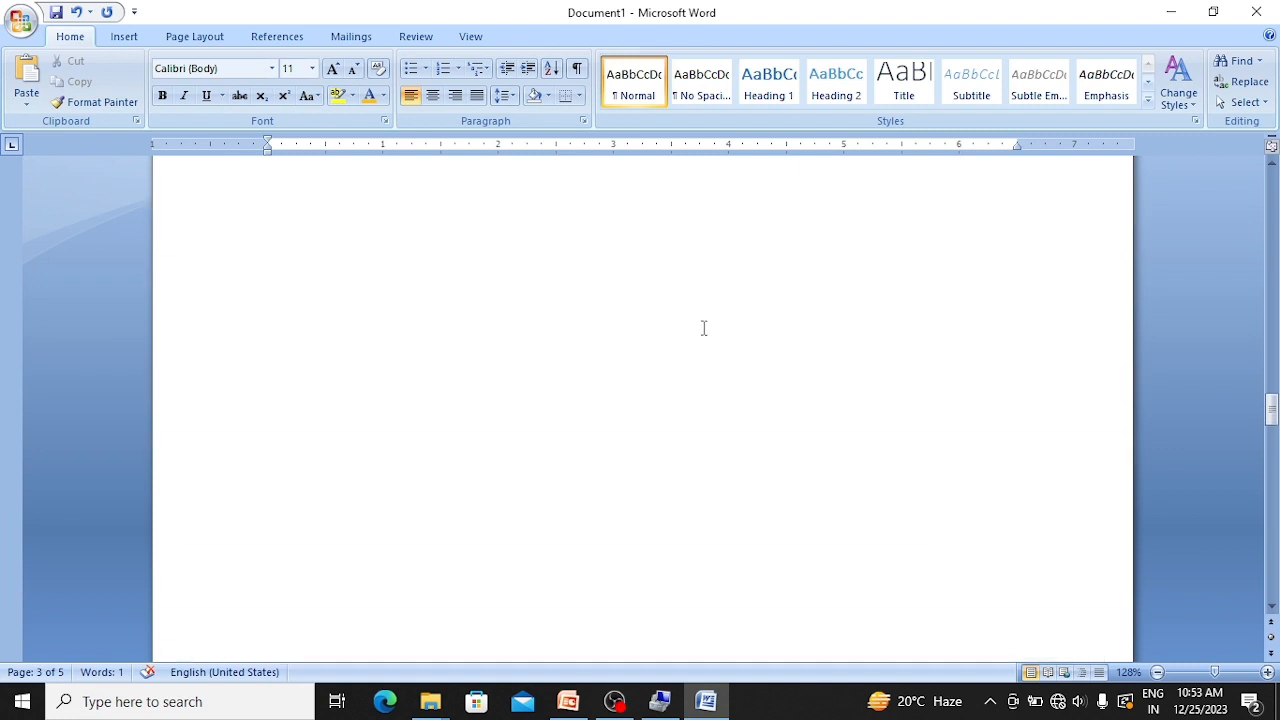
{"action": "scroll", "coordinate": [703, 332], "scroll_direction": "up", "scroll_amount": 5}
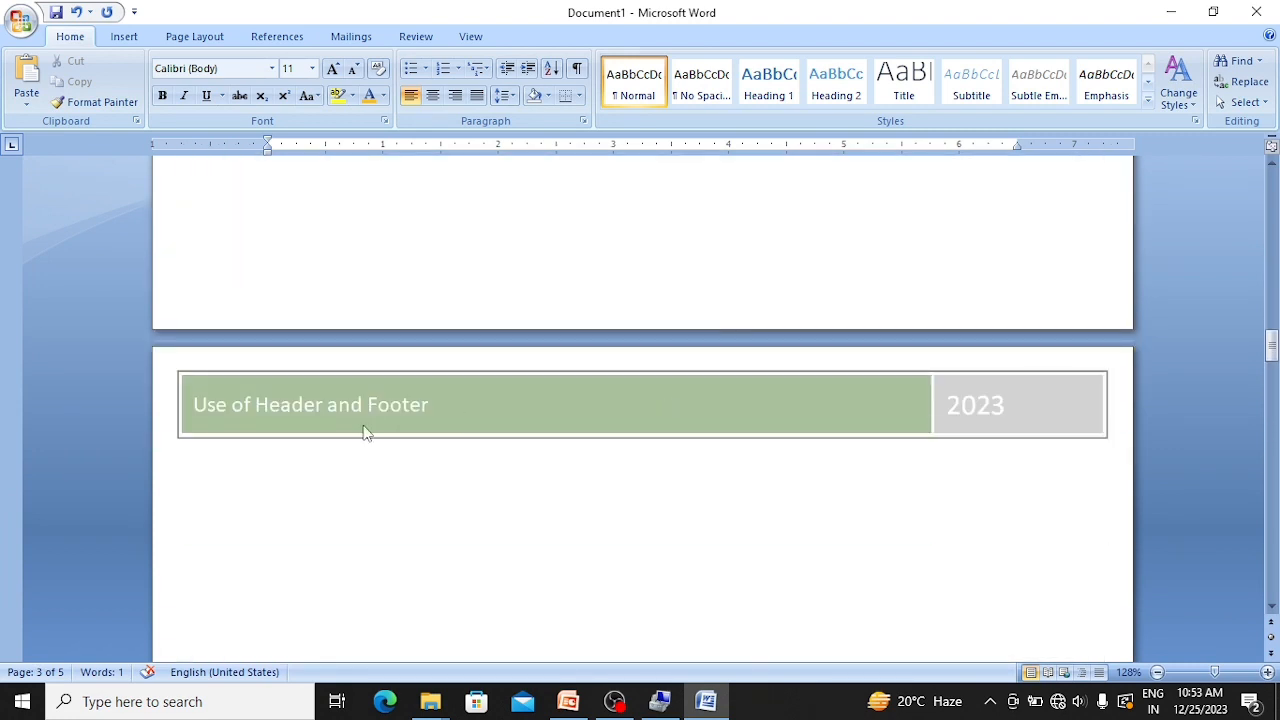
{"action": "scroll", "coordinate": [683, 423], "scroll_direction": "up", "scroll_amount": 15}
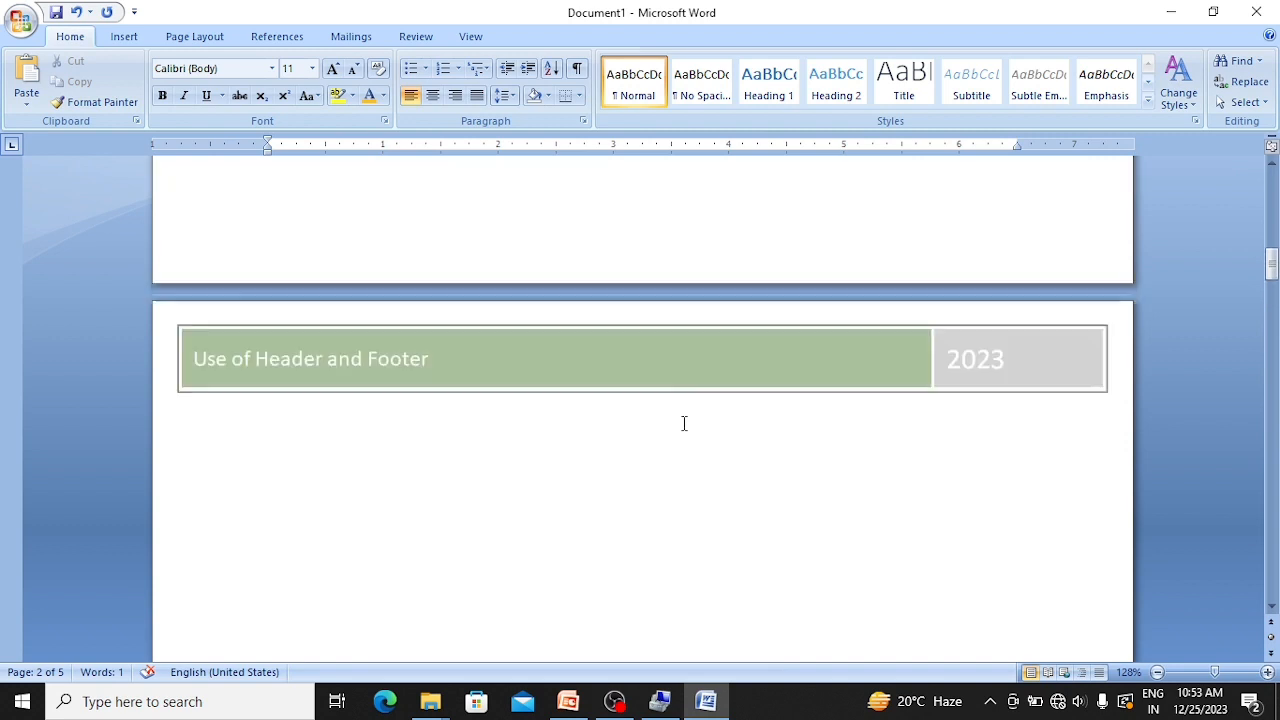
{"action": "scroll", "coordinate": [873, 470], "scroll_direction": "up", "scroll_amount": 15}
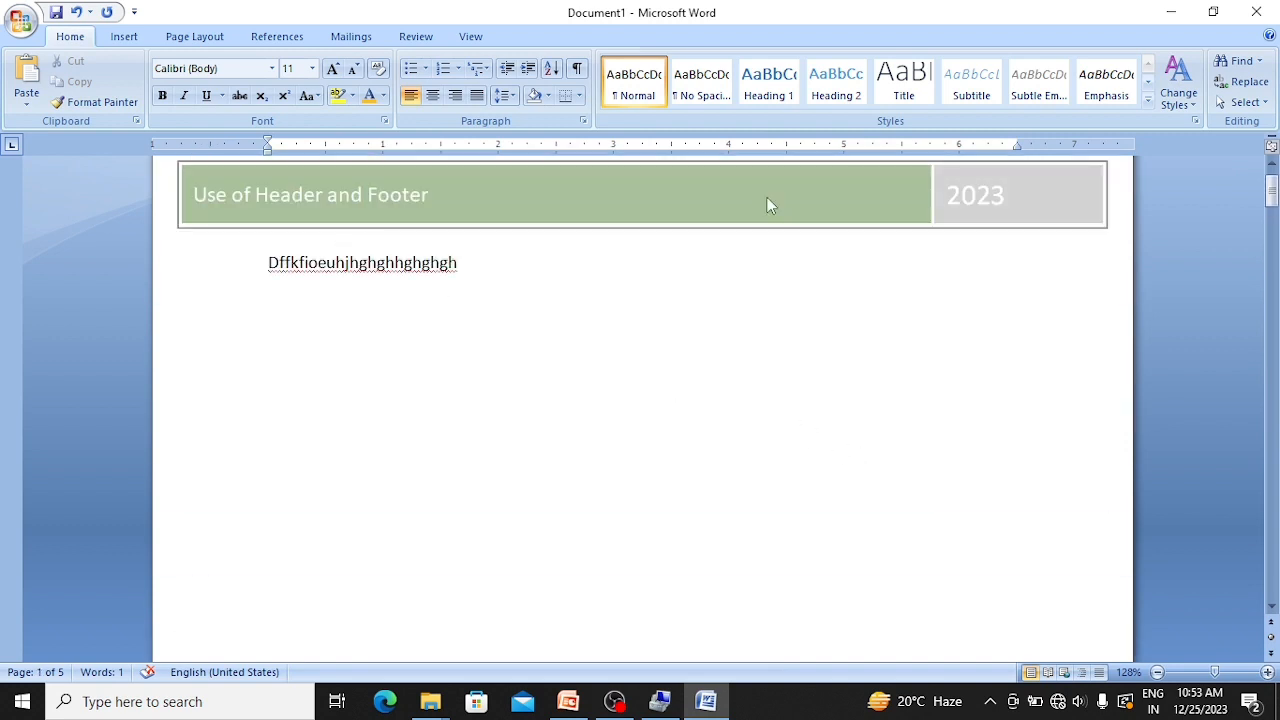
{"action": "scroll", "coordinate": [674, 297], "scroll_direction": "down", "scroll_amount": 5}
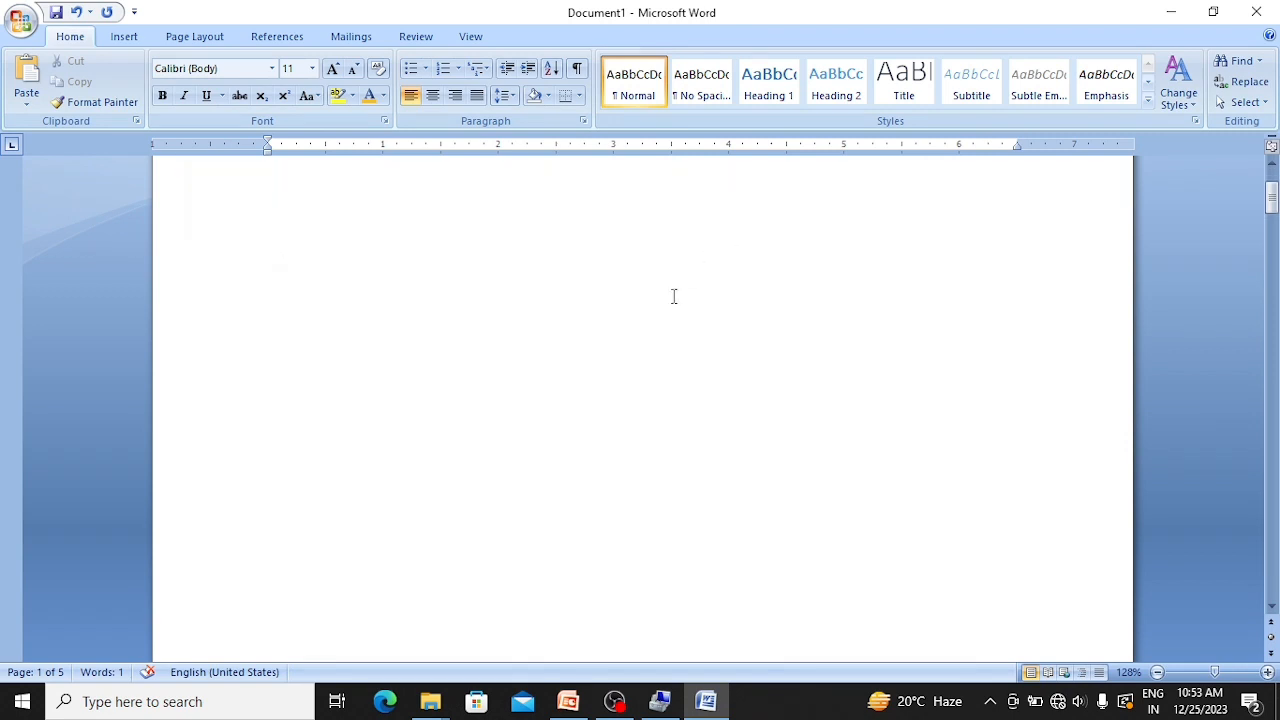
{"action": "scroll", "coordinate": [649, 318], "scroll_direction": "down", "scroll_amount": 3}
{"action": "scroll", "coordinate": [441, 450], "scroll_direction": "up", "scroll_amount": 2}
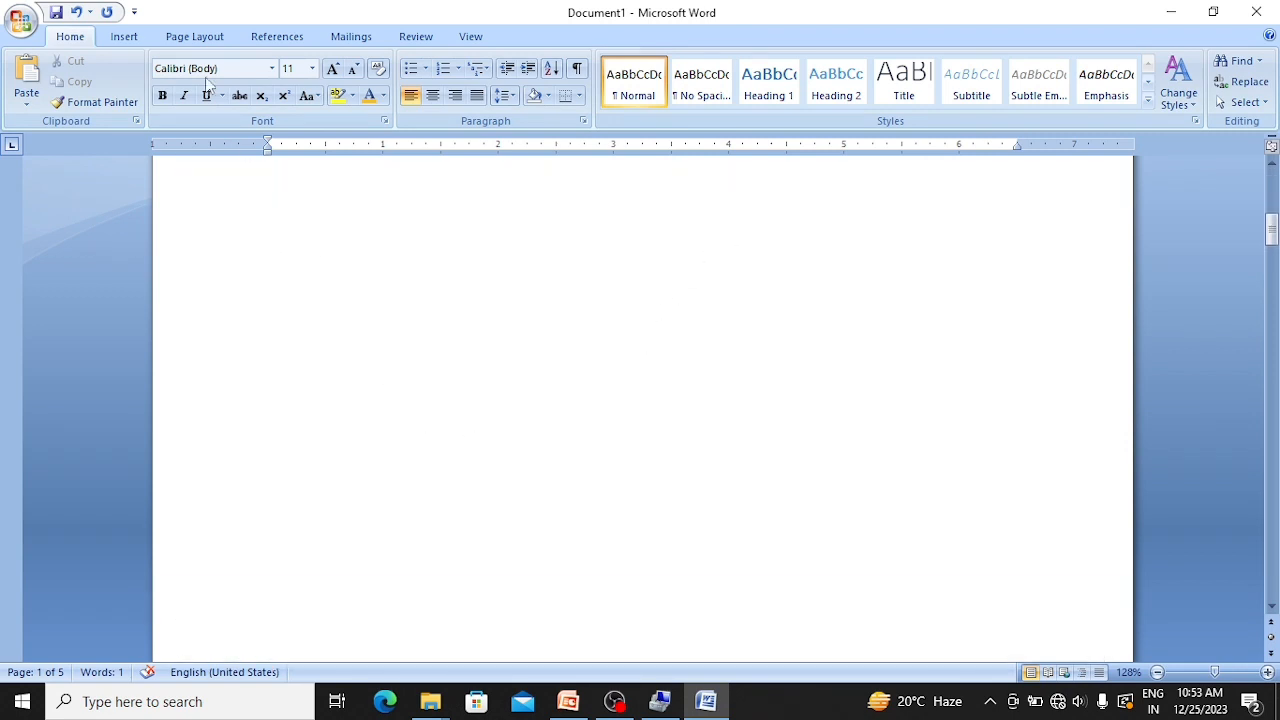
Reopen the existing header for editing
{"action": "left_click", "coordinate": [124, 36]}
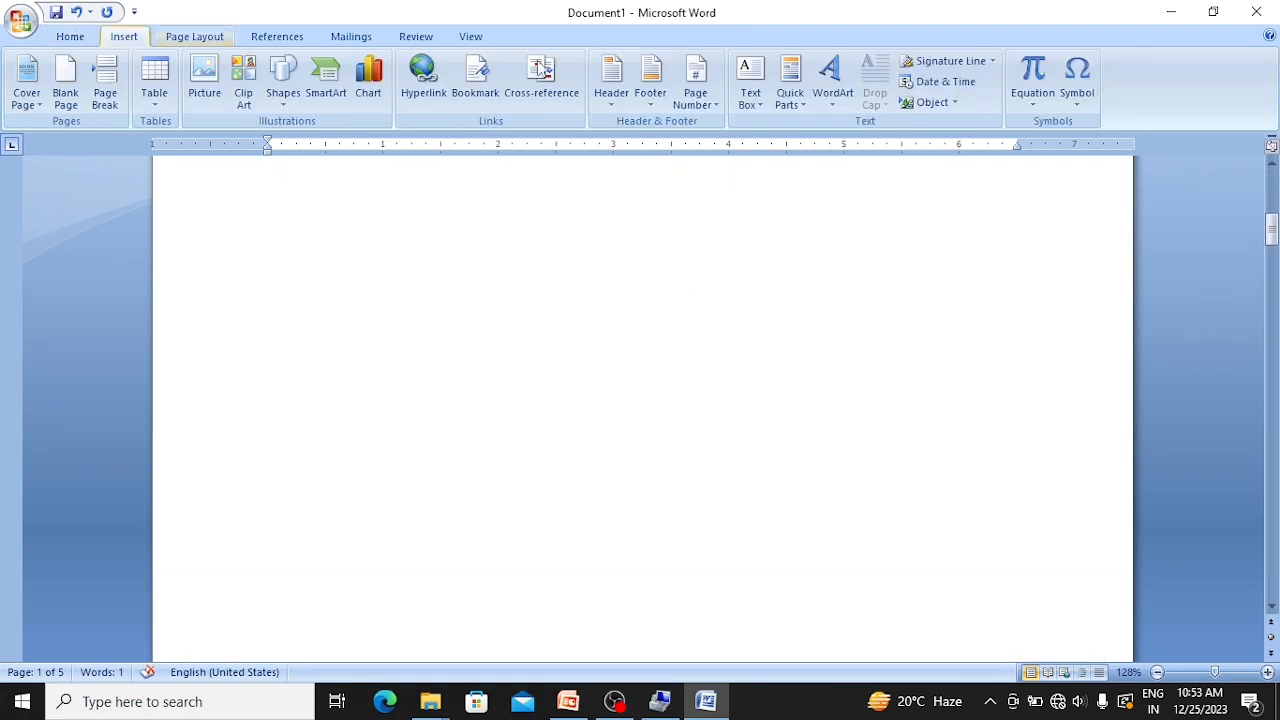
{"action": "left_click", "coordinate": [610, 103]}
{"action": "left_click", "coordinate": [638, 524]}
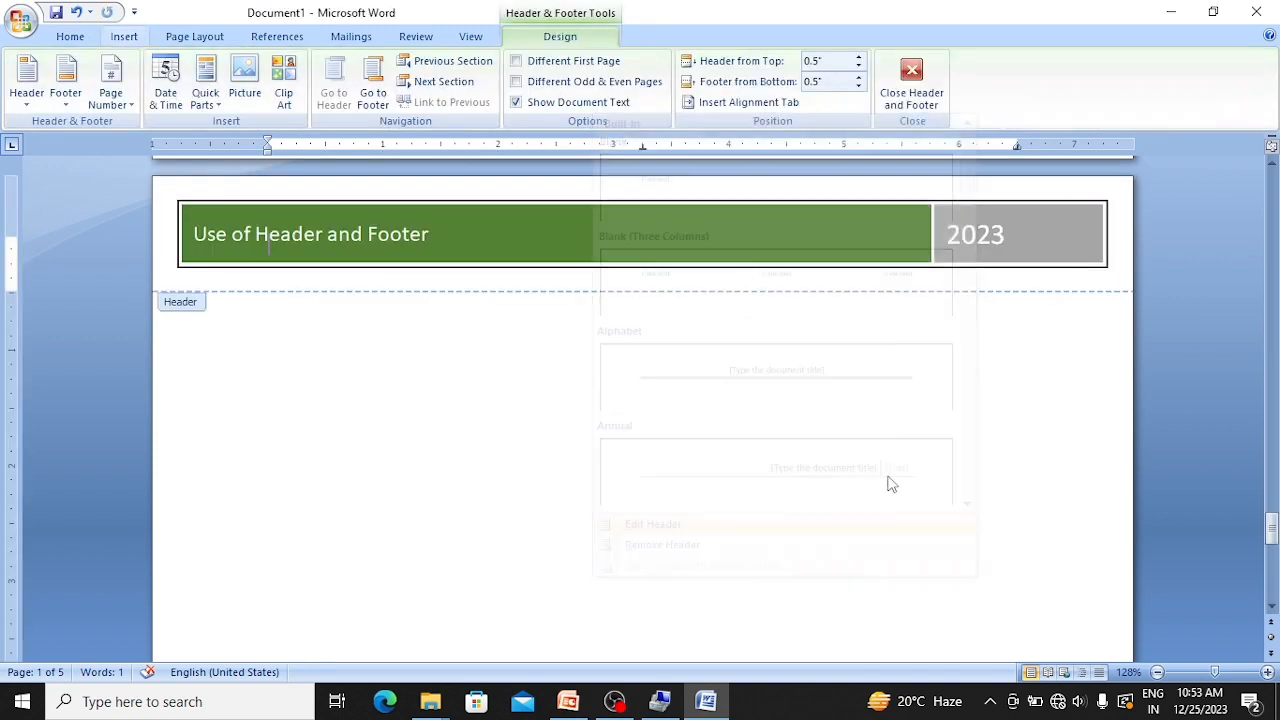
Close header editing, reopen the header, return to the document body, and open the header for editing once more
{"action": "left_click", "coordinate": [270, 243]}
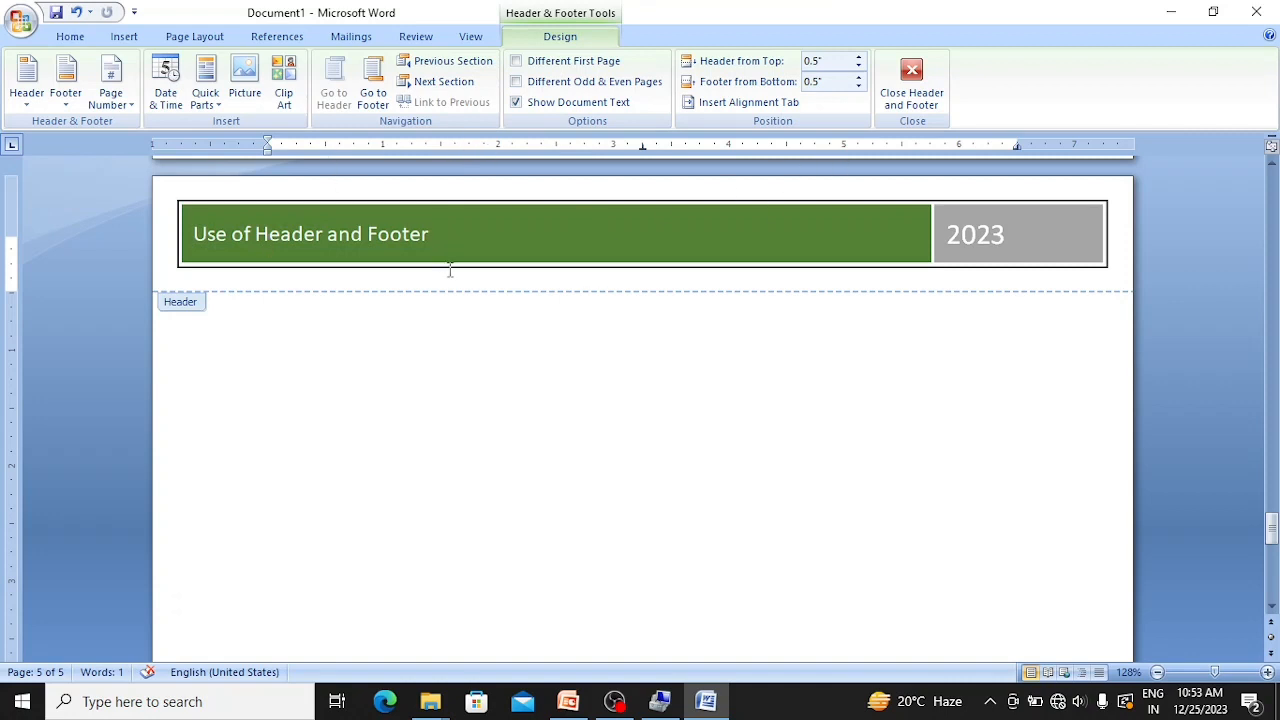
{"action": "left_click", "coordinate": [911, 98]}
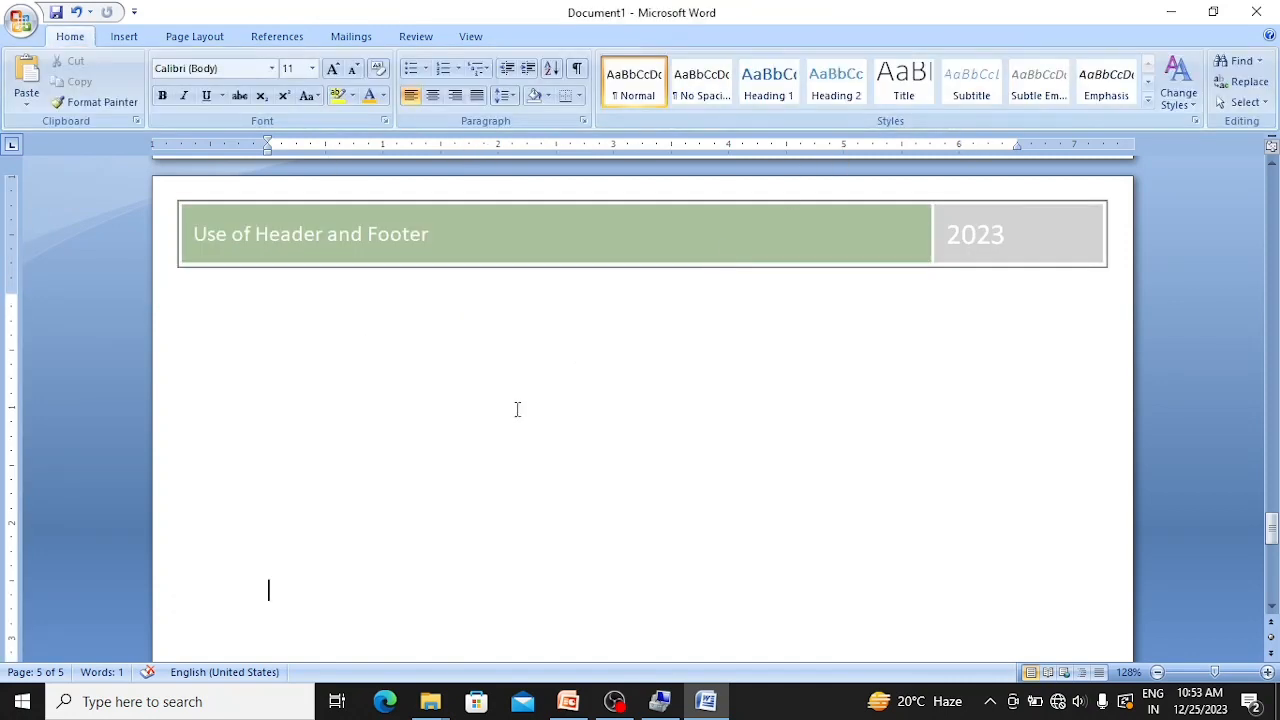
{"action": "double_click", "coordinate": [384, 221]}
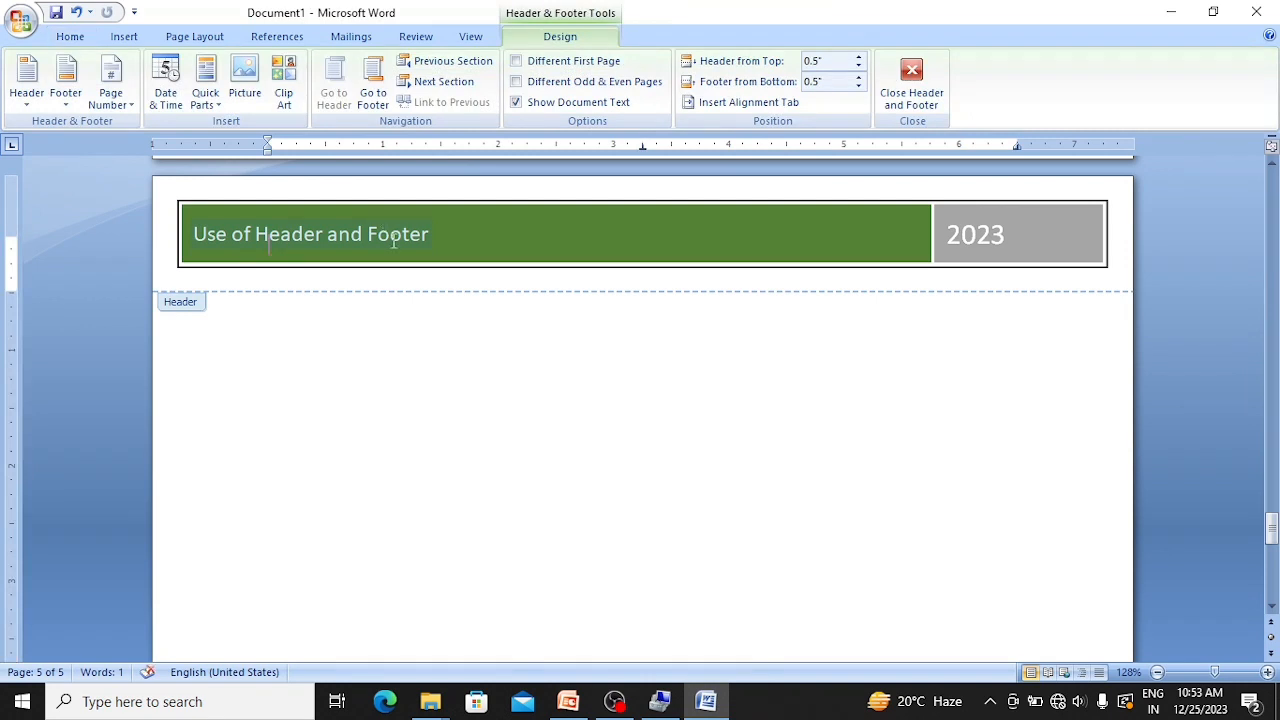
{"action": "double_click", "coordinate": [632, 482]}
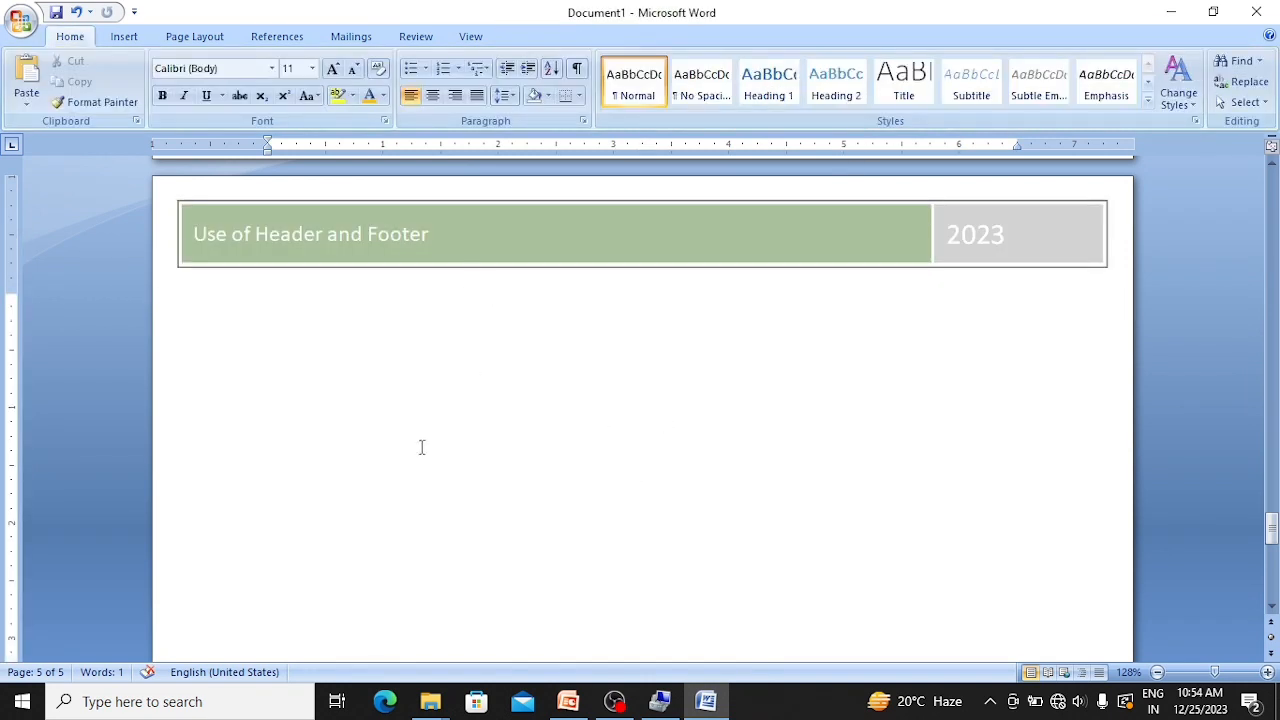
{"action": "double_click", "coordinate": [368, 230]}
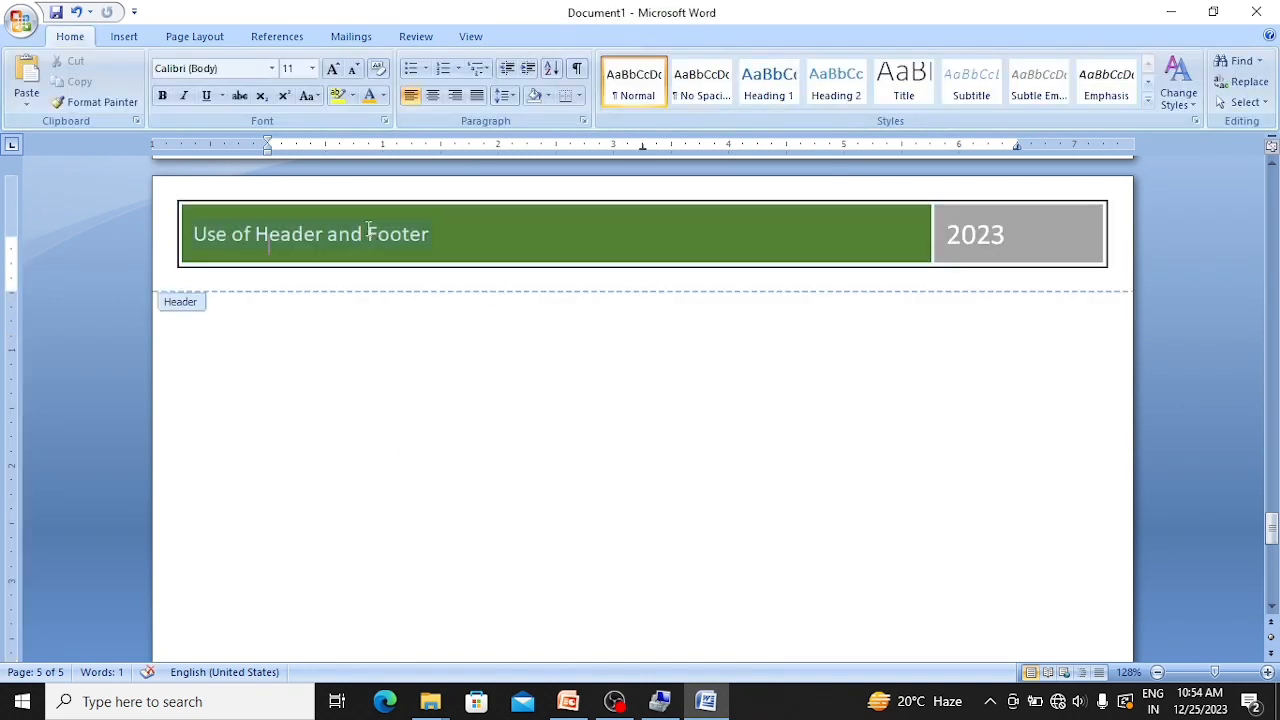
Delete the last characters of the header title "Use of Header and Footer" and undo the deletion
{"action": "left_click", "coordinate": [448, 236]}
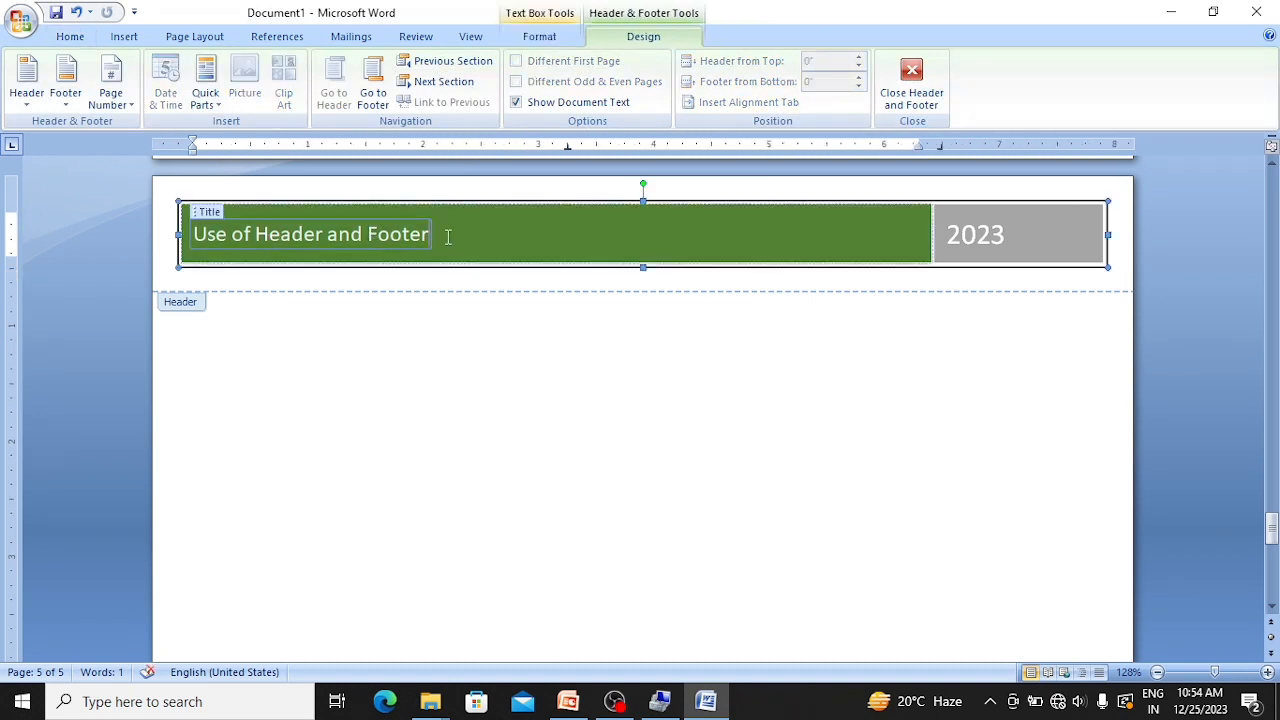
{"action": "key", "text": "BackSpace"}
{"action": "key", "text": "BackSpace"}
{"action": "key", "text": "BackSpace"}
{"action": "key", "text": "BackSpace"}
{"action": "key", "text": "BackSpace"}
{"action": "key", "text": "BackSpace"}
{"action": "key", "text": "BackSpace"}
{"action": "key", "text": "BackSpace"}
{"action": "key", "text": "ctrl+z"}
Enter "Publisher" near the middle of the last page's footer and start a new line below it
{"action": "scroll", "coordinate": [812, 378], "scroll_direction": "down", "scroll_amount": 2}
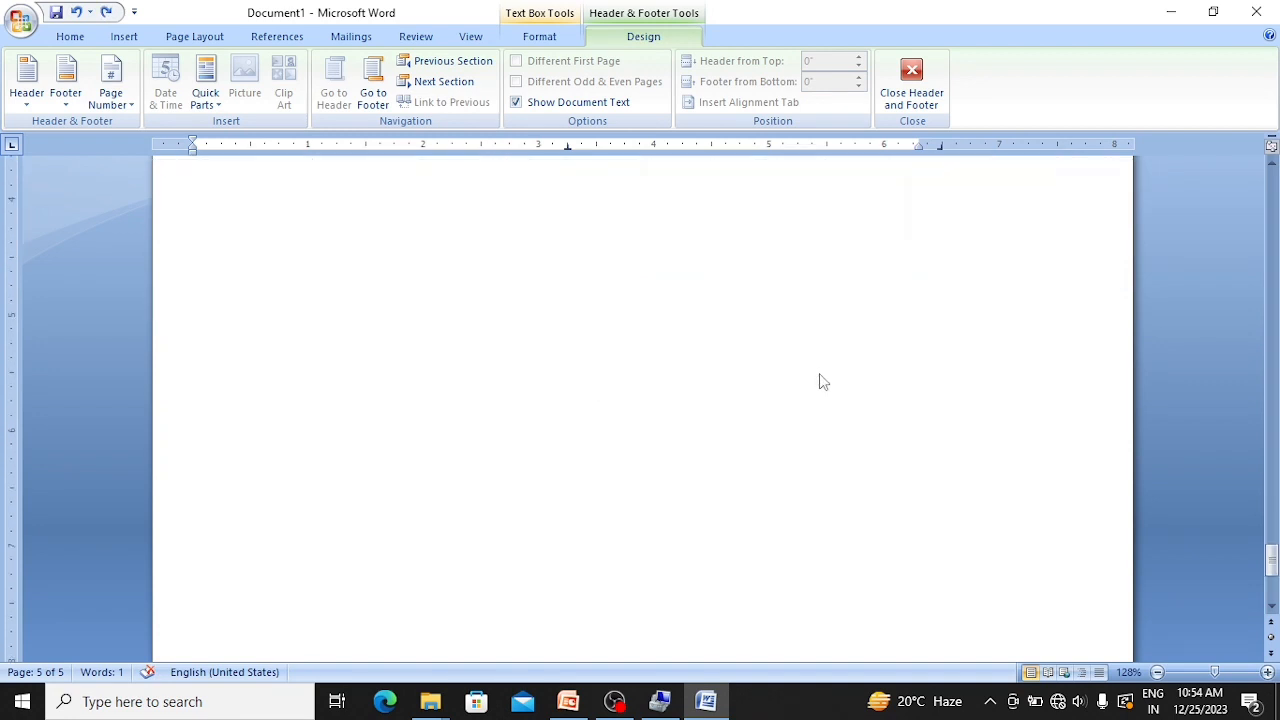
{"action": "scroll", "coordinate": [818, 380], "scroll_direction": "down", "scroll_amount": 2}
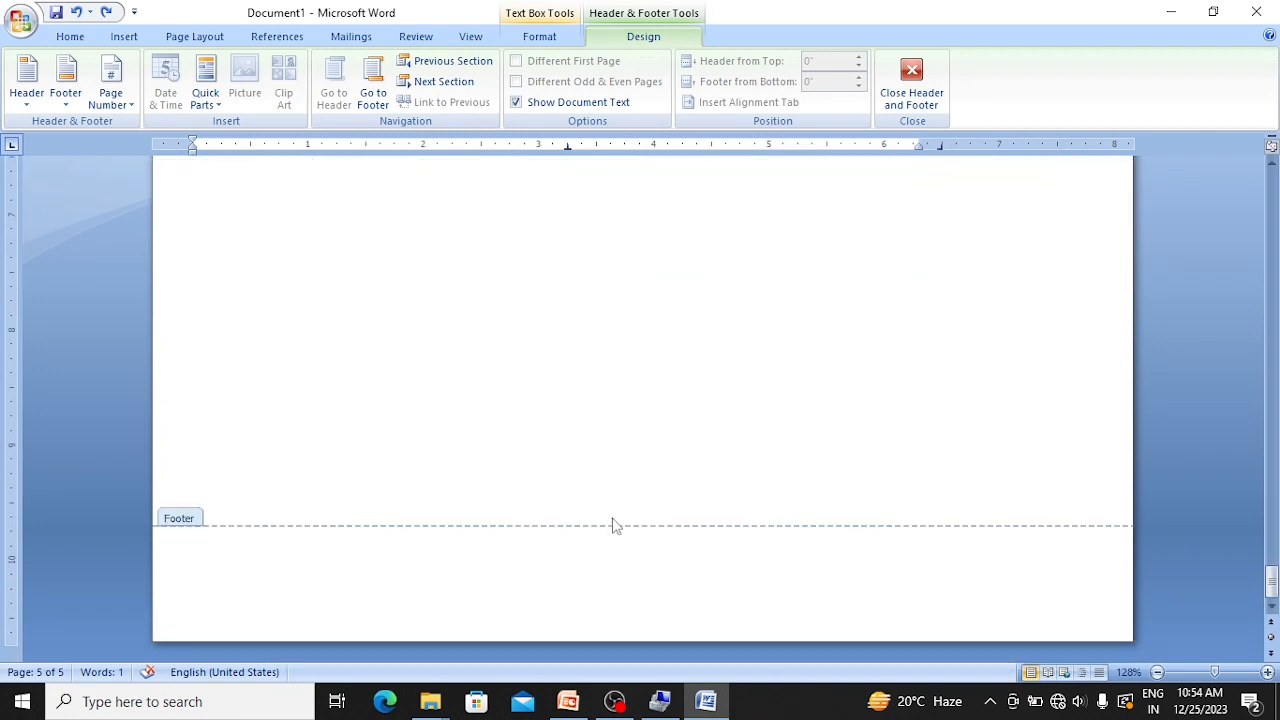
{"action": "left_click", "coordinate": [518, 572]}
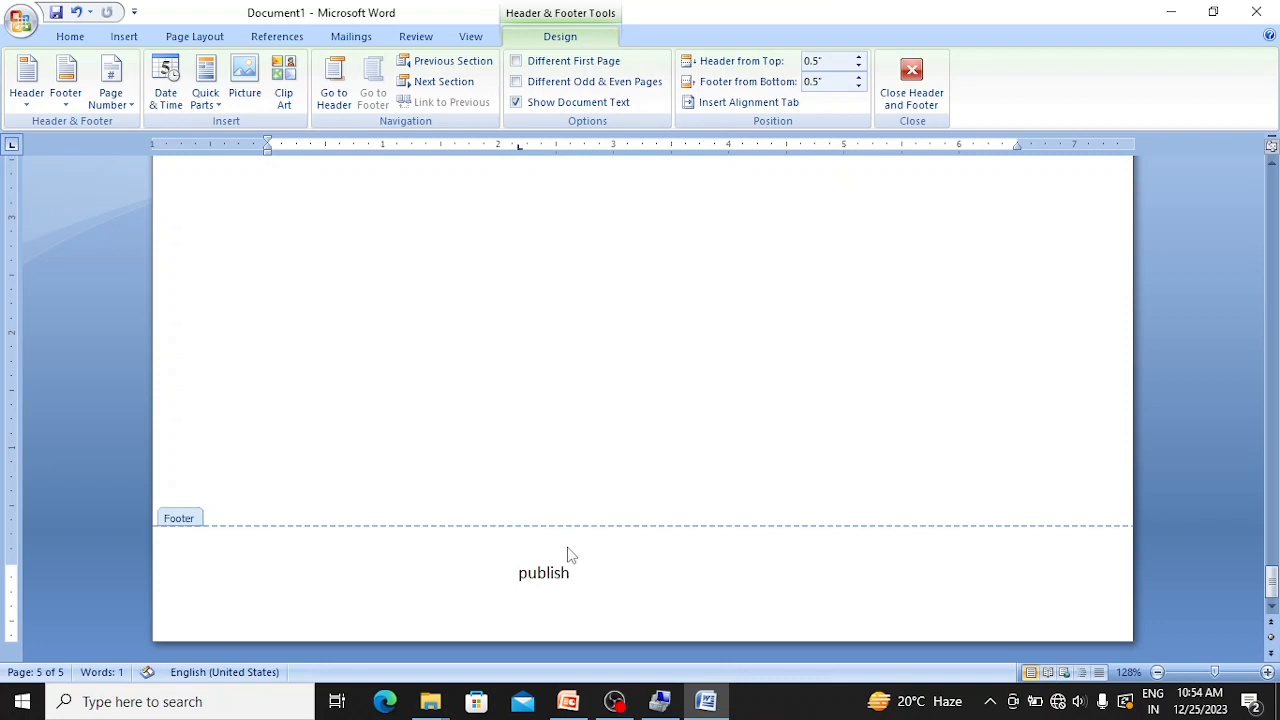
{"action": "key", "text": "shift+F3"}
{"action": "key", "text": "Return"}
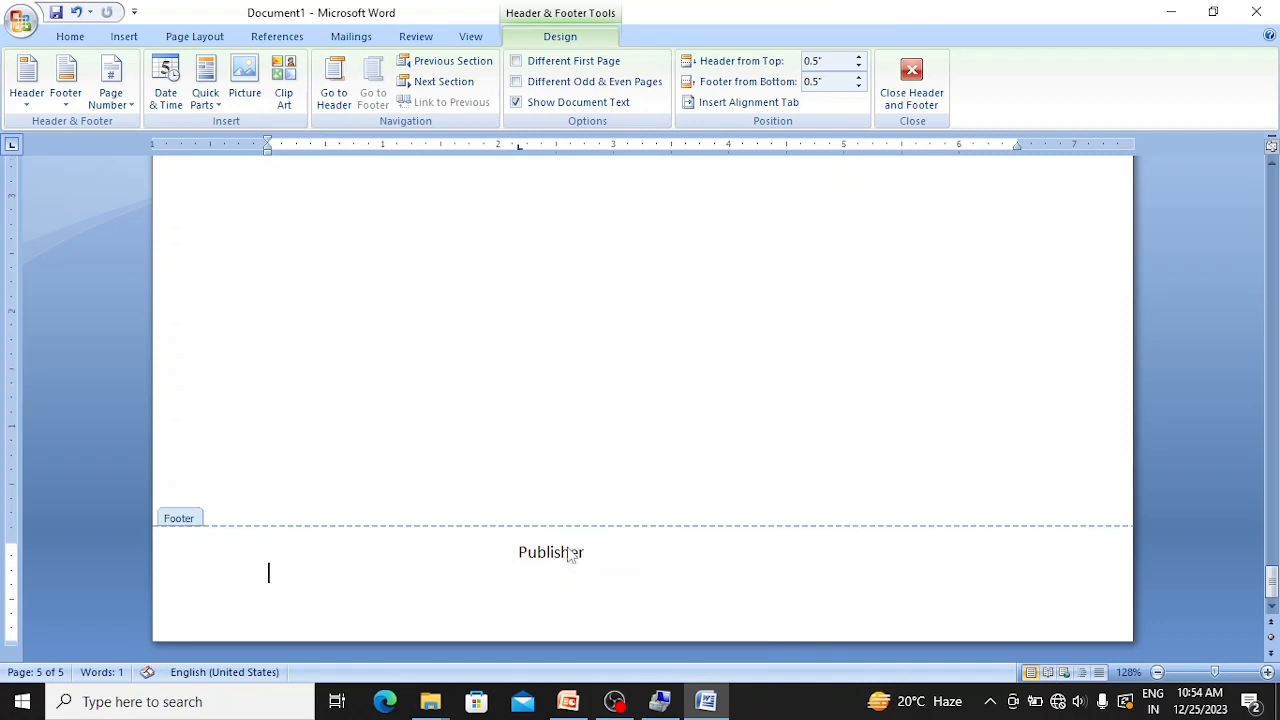
Add the lines "Company name", "Address", "Email" and "Phone number" below "Publisher" in the footer
{"action": "type", "text": "company ame"}
{"action": "key", "text": "BackSpace"}
{"action": "key", "text": "BackSpace"}
{"action": "key", "text": "BackSpace"}
{"action": "type", "text": "name"}
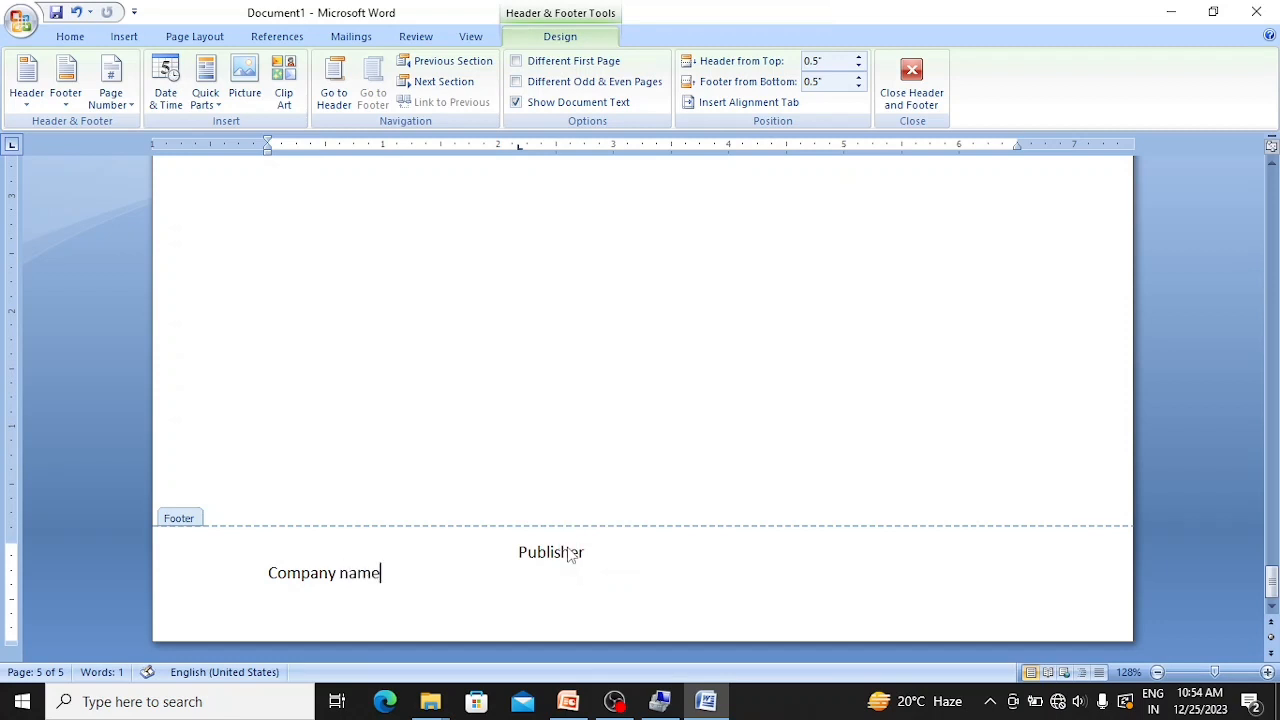
{"action": "key", "text": "Return"}
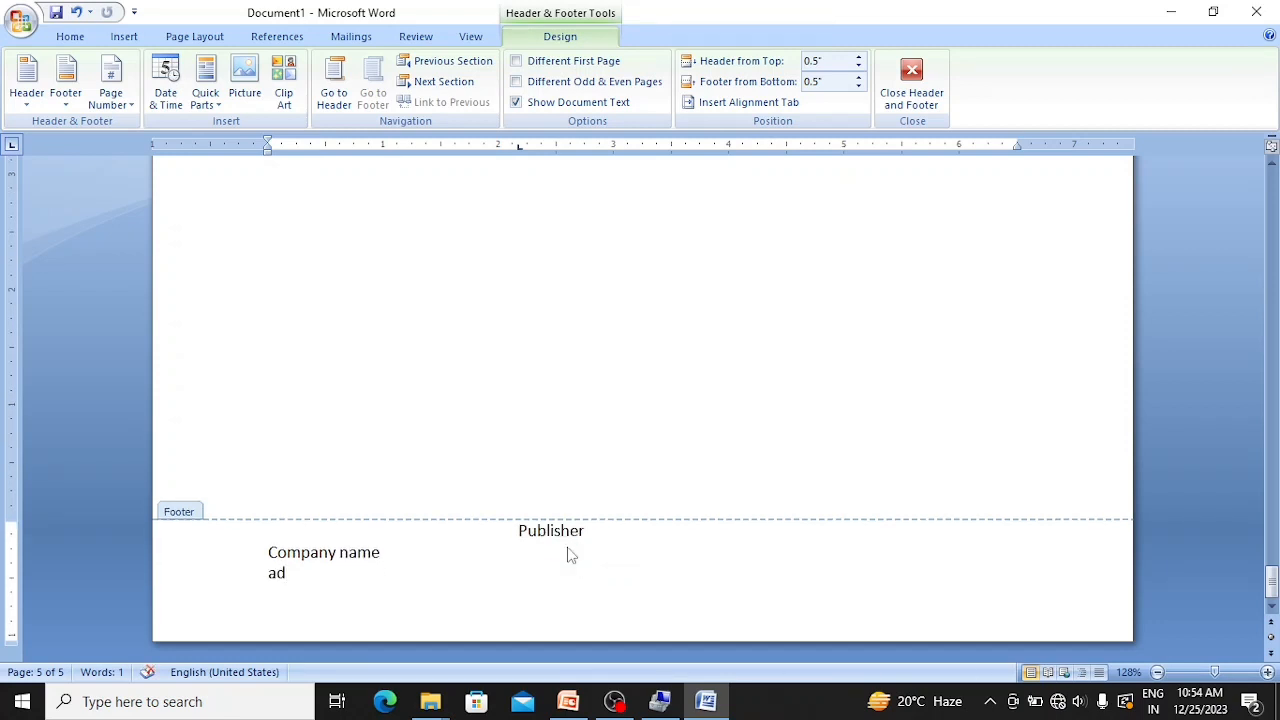
{"action": "type", "text": "address"}
{"action": "key", "text": "Return"}
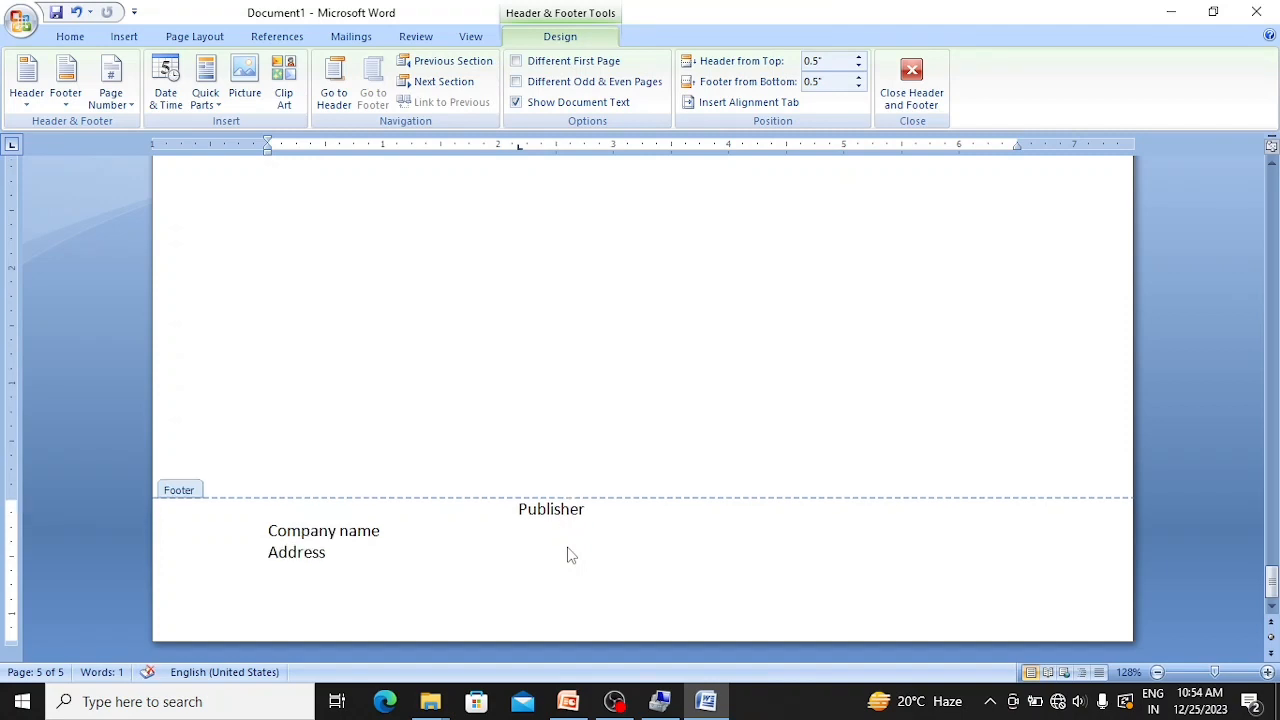
{"action": "type", "text": "email"}
{"action": "key", "text": "Return"}
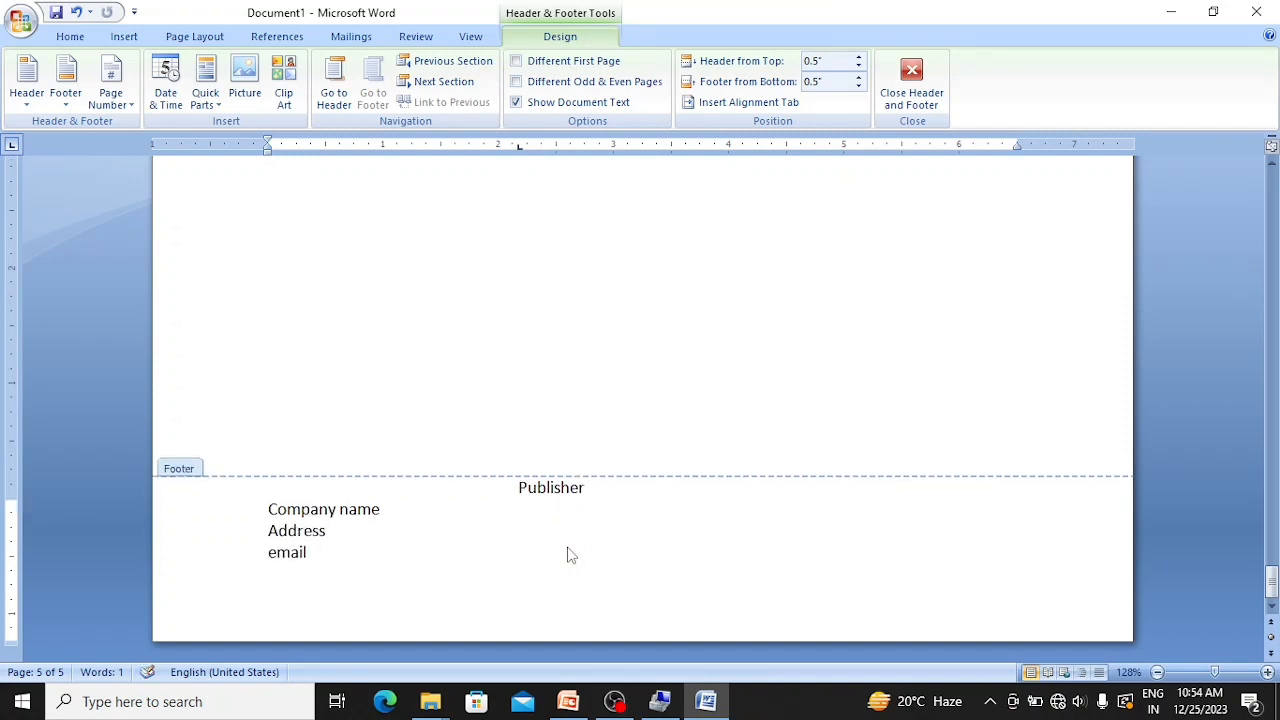
{"action": "type", "text": "phone number"}
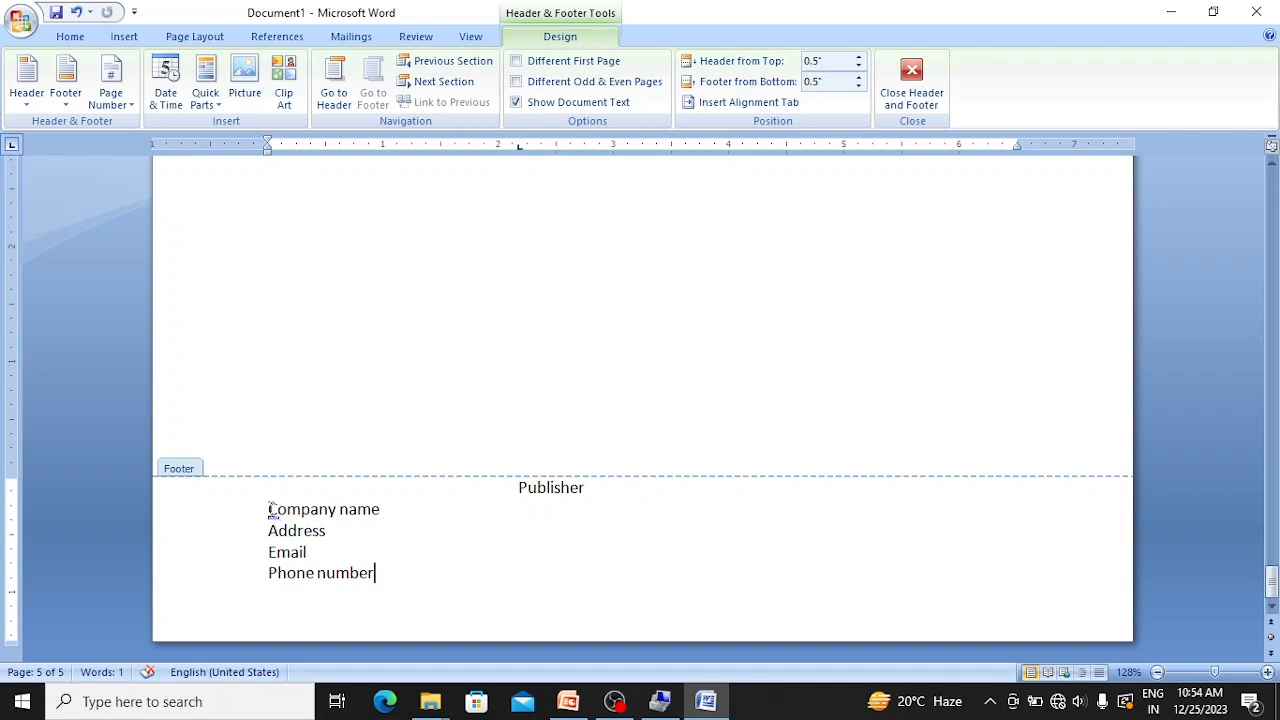
Try centre and left alignment on the four footer lines from Company name to Phone number, and finish with them right-aligned
{"action": "left_click_drag", "start_coordinate": [270, 510], "coordinate": [386, 583]}
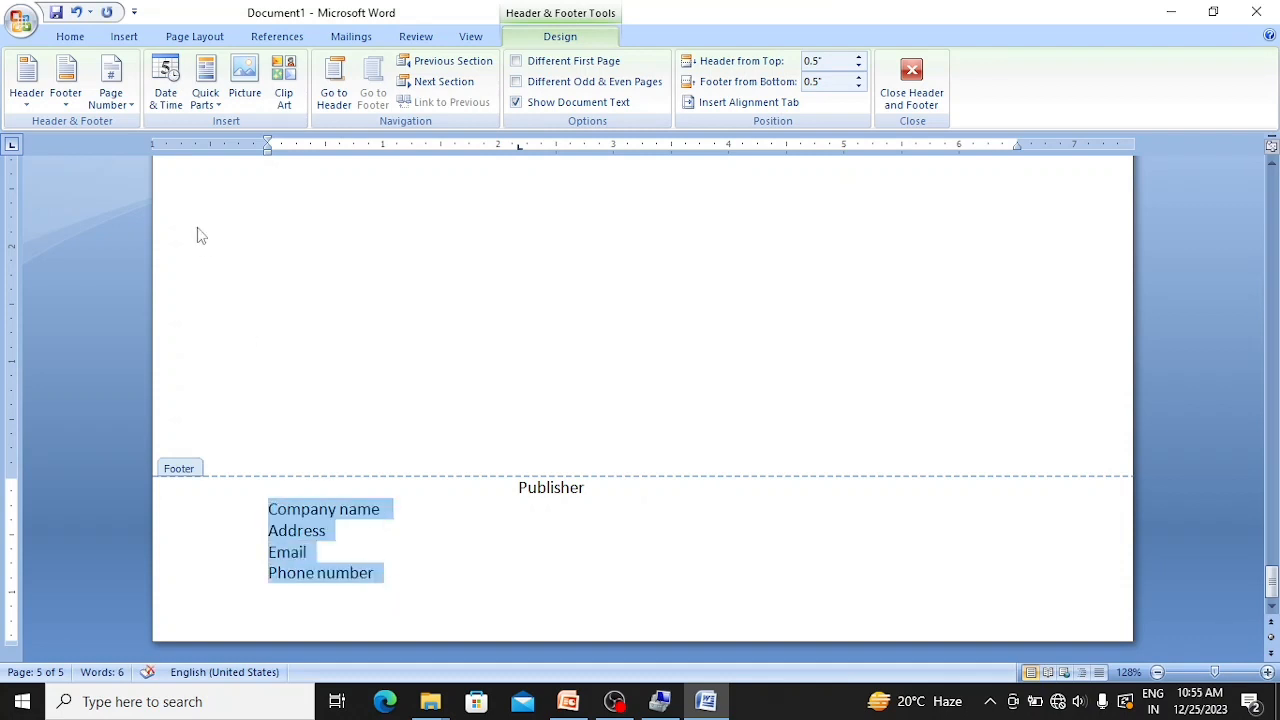
{"action": "key", "text": "ctrl+e"}
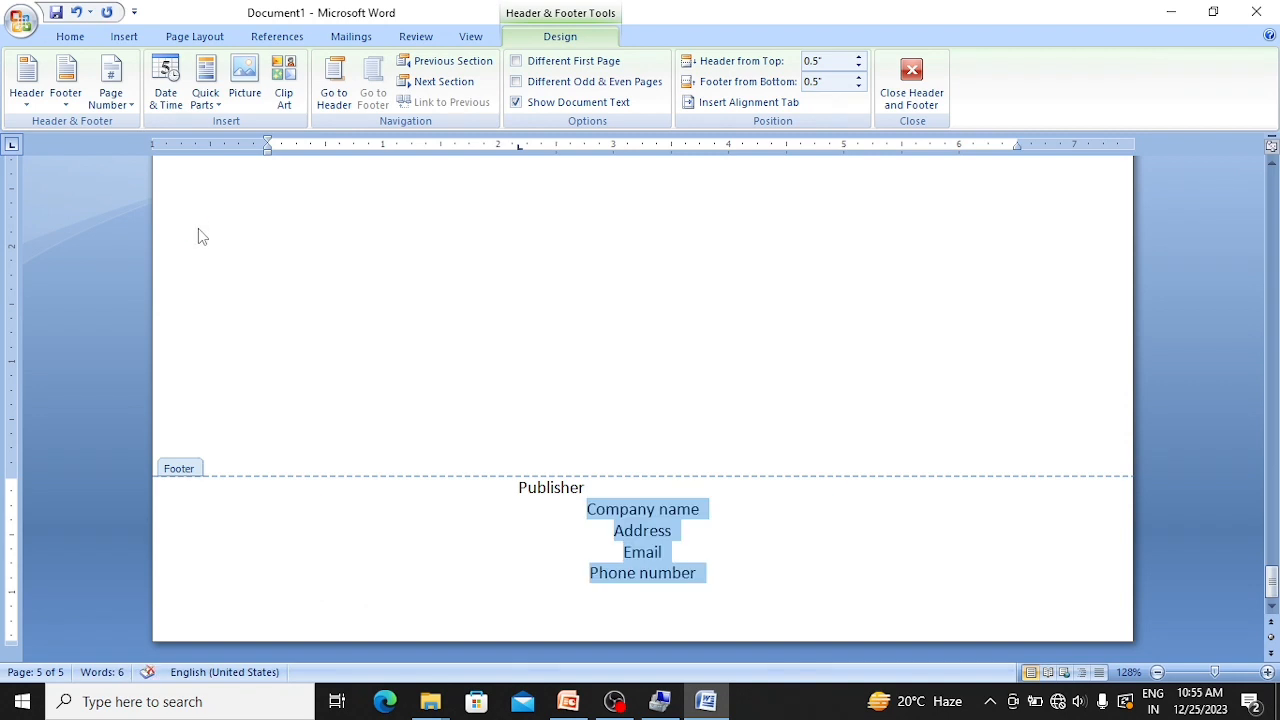
{"action": "key", "text": "ctrl+l"}
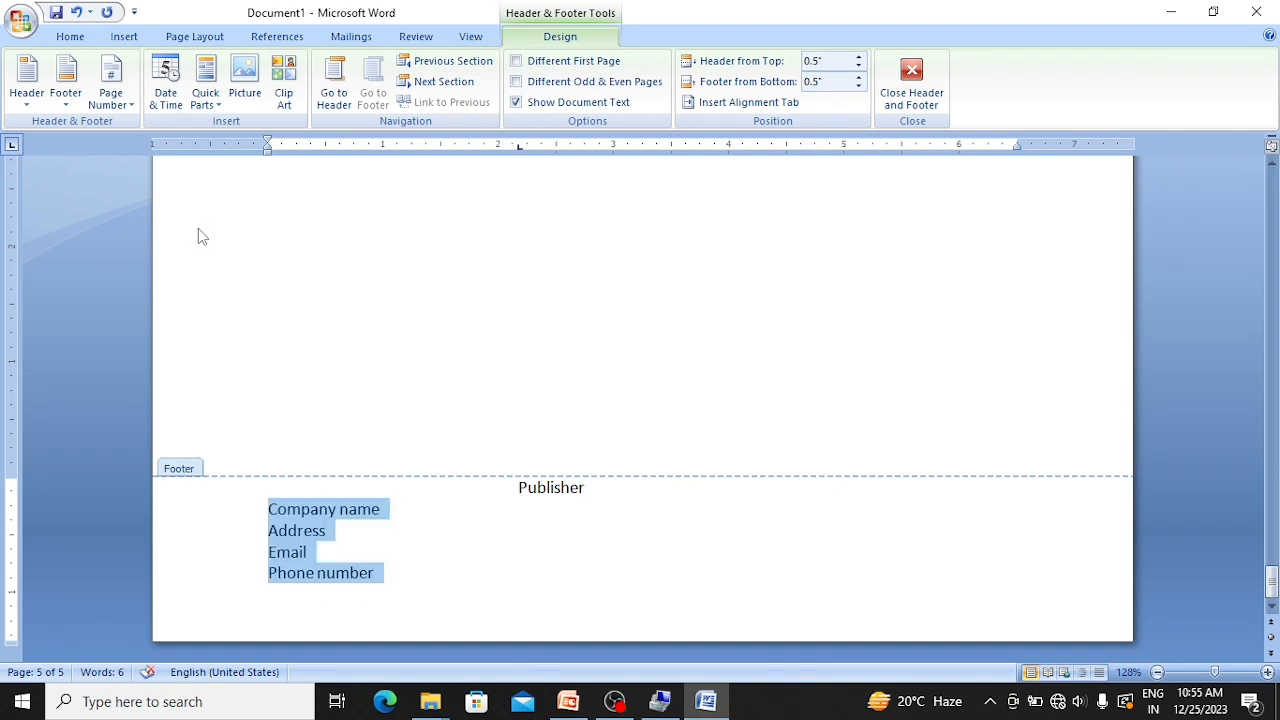
{"action": "key", "text": "ctrl+r"}
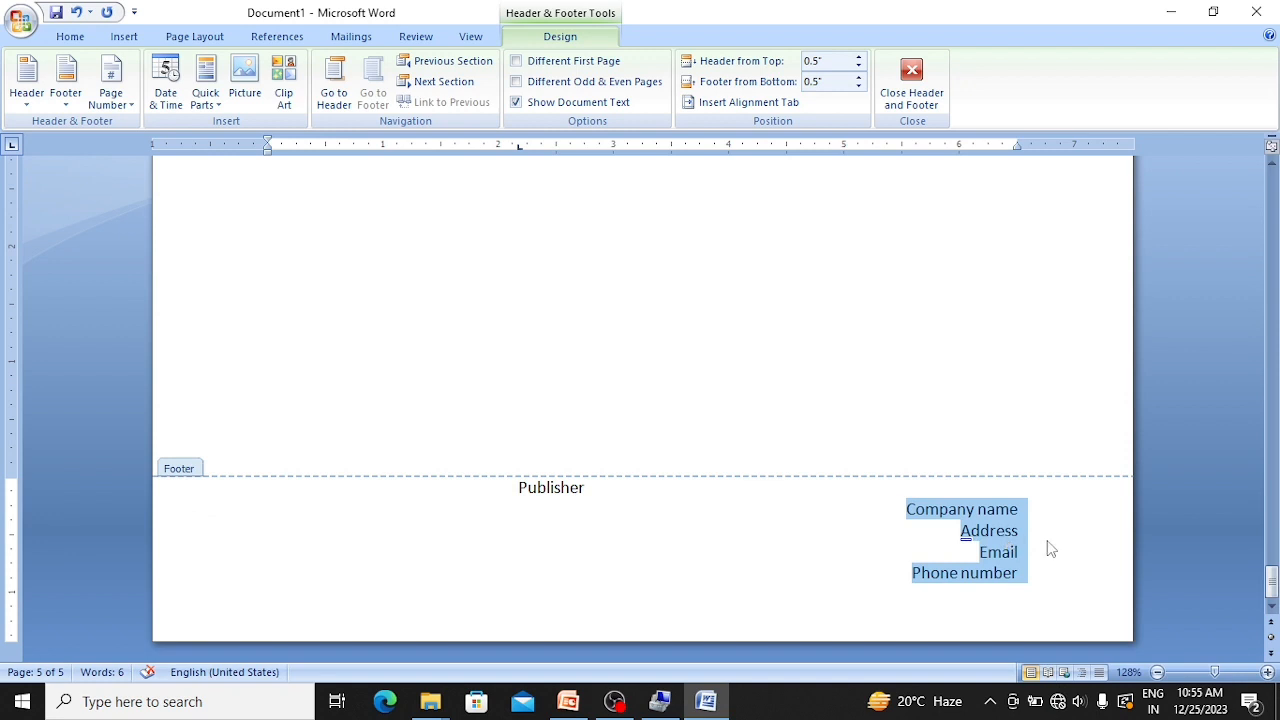
{"action": "left_click", "coordinate": [957, 531]}
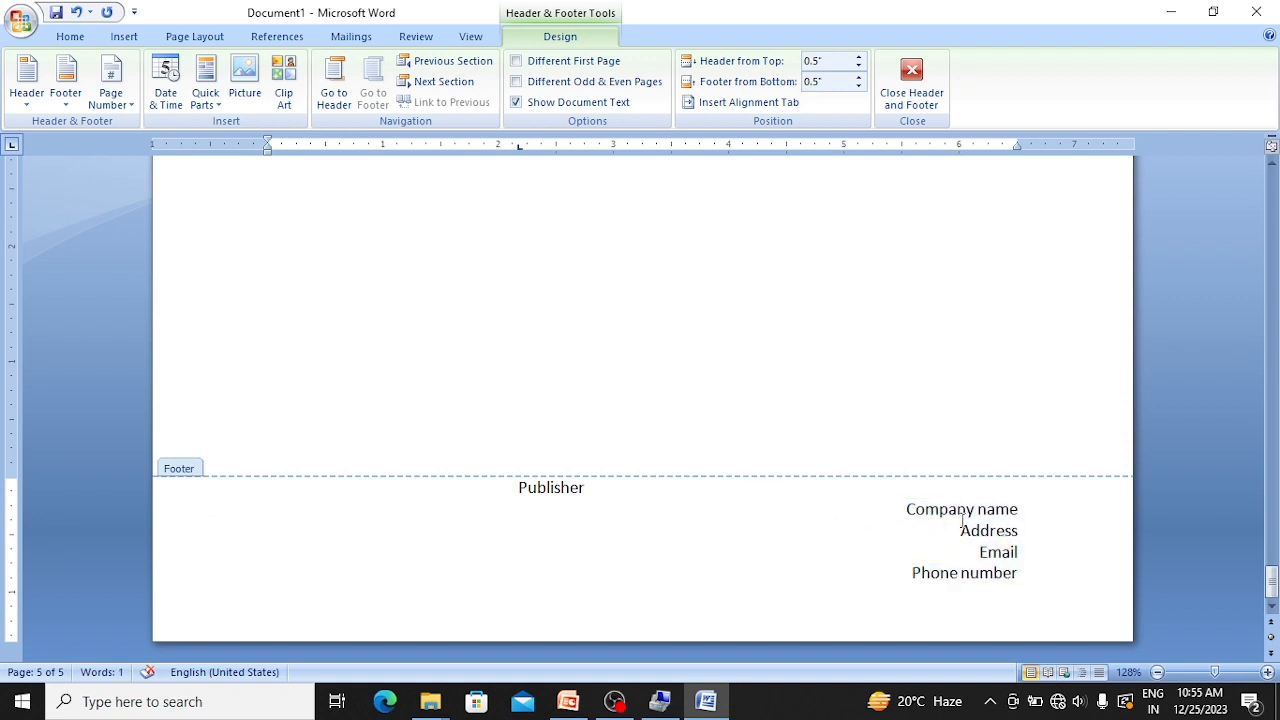
{"action": "key", "text": "End"}
Enlarge the page view to 196% and set the header's distance from the top of the page to 1.5"
{"action": "scroll", "coordinate": [950, 550], "scroll_direction": "up", "scroll_amount": 10}
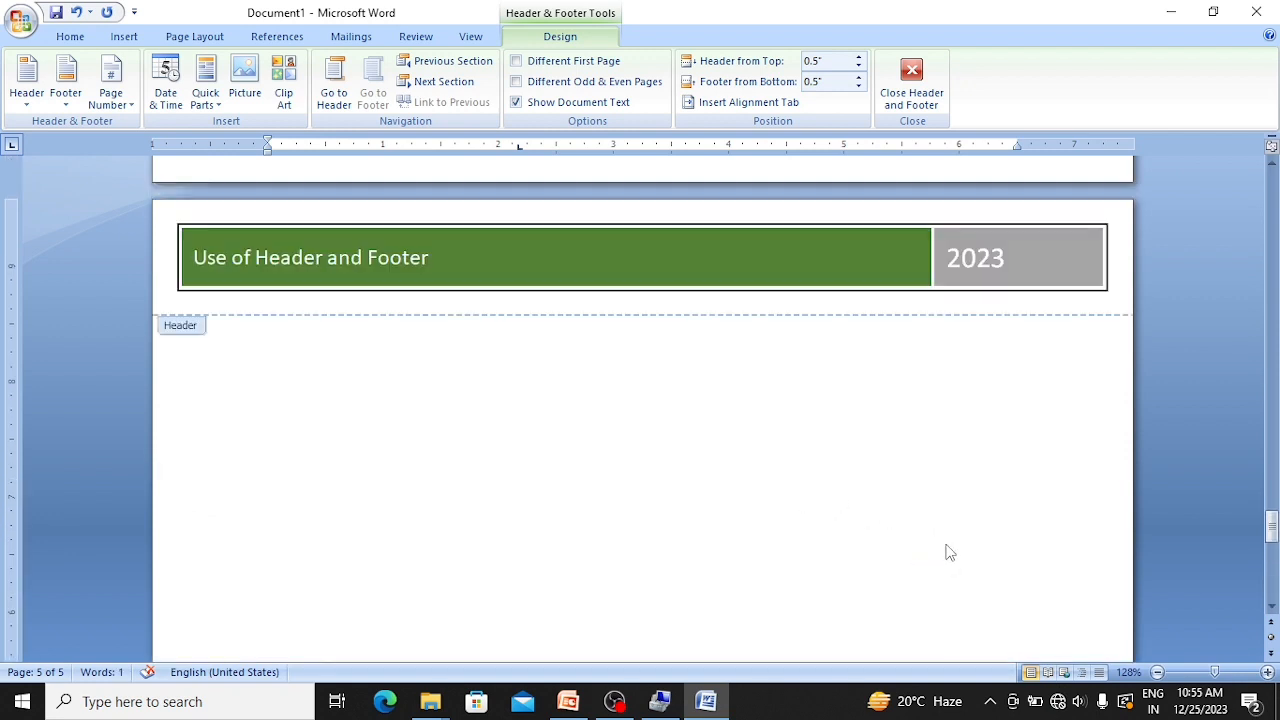
{"action": "scroll", "coordinate": [950, 553], "scroll_direction": "down", "scroll_amount": 10}
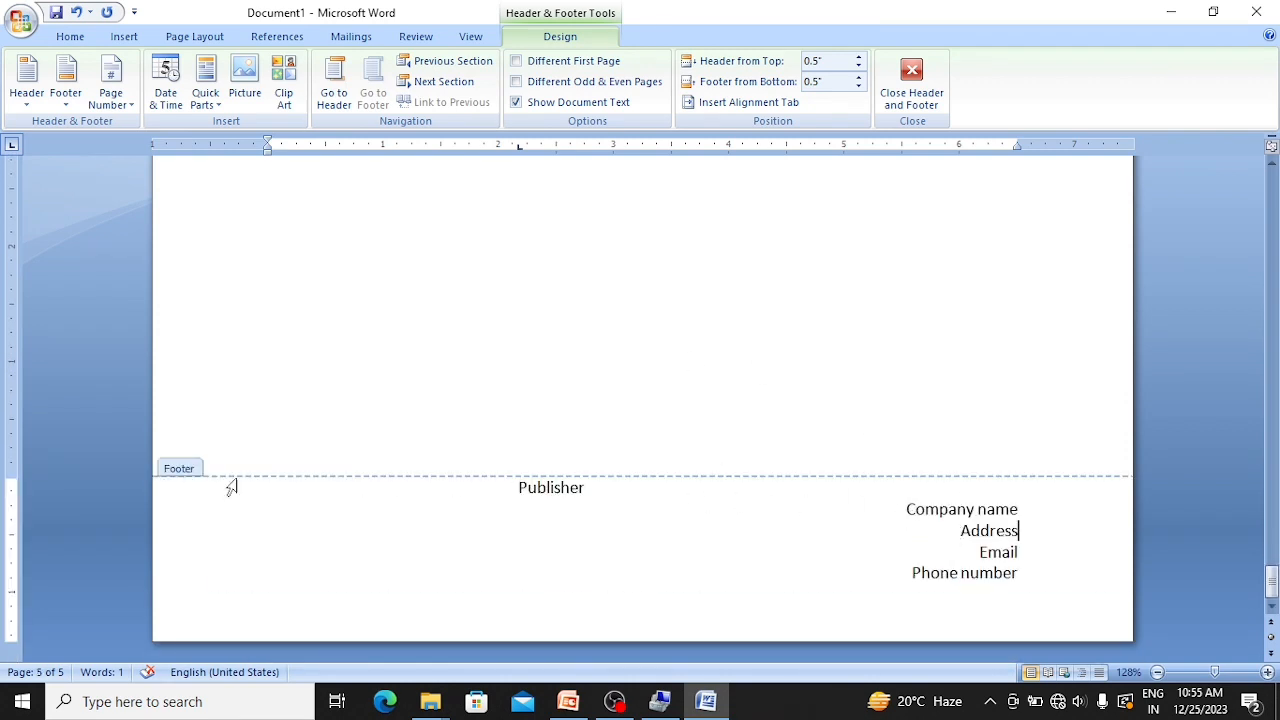
{"action": "left_click", "coordinate": [1222, 672]}
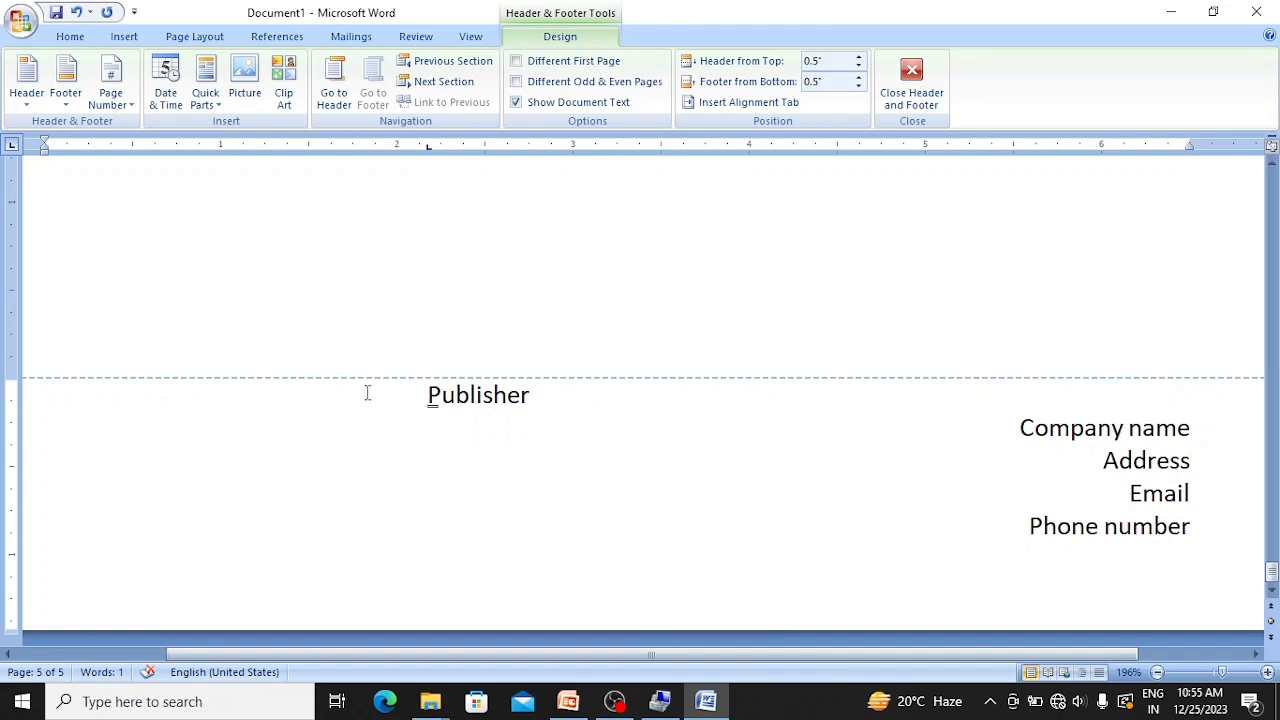
{"action": "left_click", "coordinate": [858, 57]}
{"action": "left_click", "coordinate": [858, 57]}
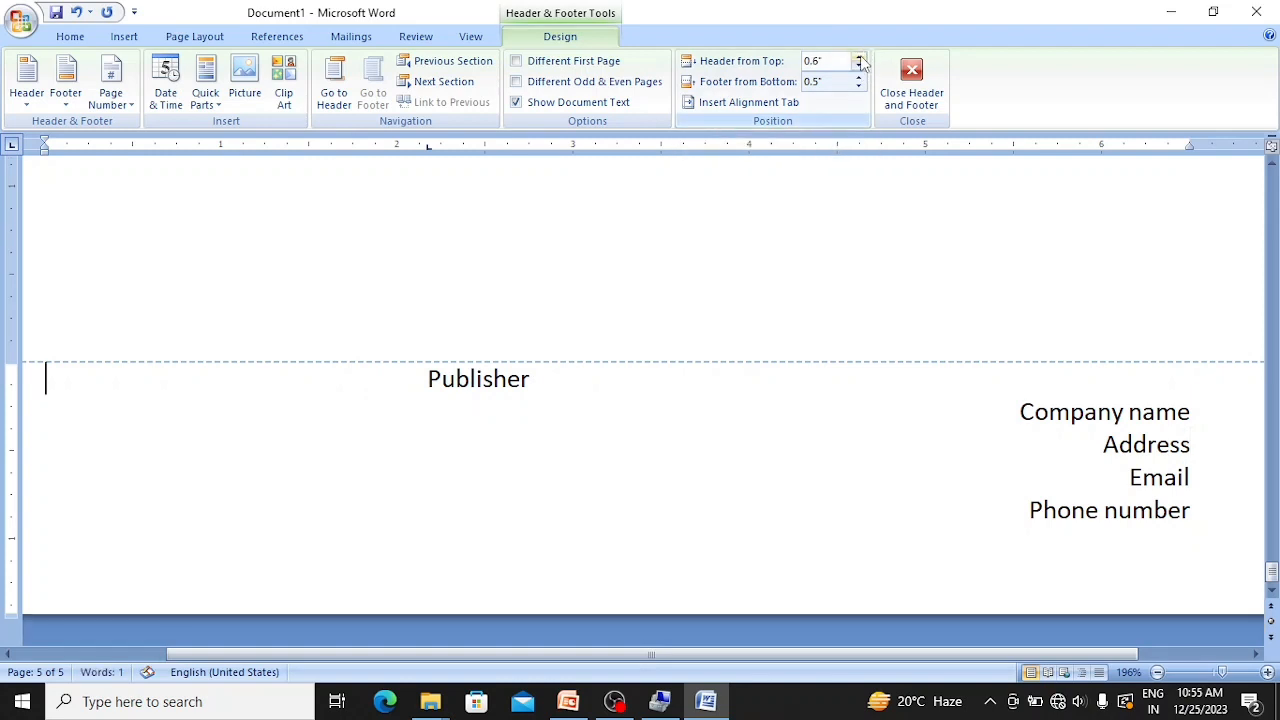
{"action": "left_click", "coordinate": [858, 57]}
{"action": "left_click", "coordinate": [858, 57]}
{"action": "left_click", "coordinate": [858, 57]}
{"action": "left_click", "coordinate": [858, 57]}
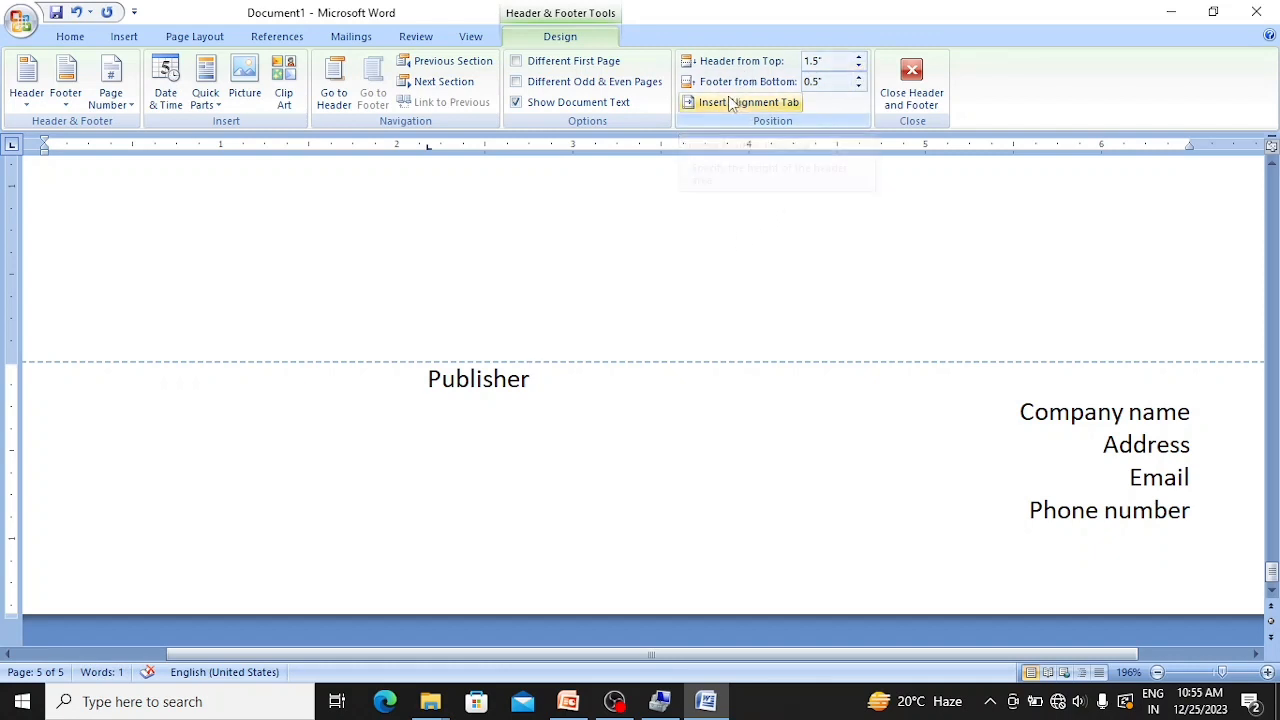
Set the footer's distance from the bottom of the page to 0"
{"action": "left_click", "coordinate": [859, 87]}
{"action": "left_click", "coordinate": [859, 87]}
{"action": "left_click", "coordinate": [859, 87]}
{"action": "left_click", "coordinate": [859, 87]}
{"action": "left_click", "coordinate": [859, 87]}
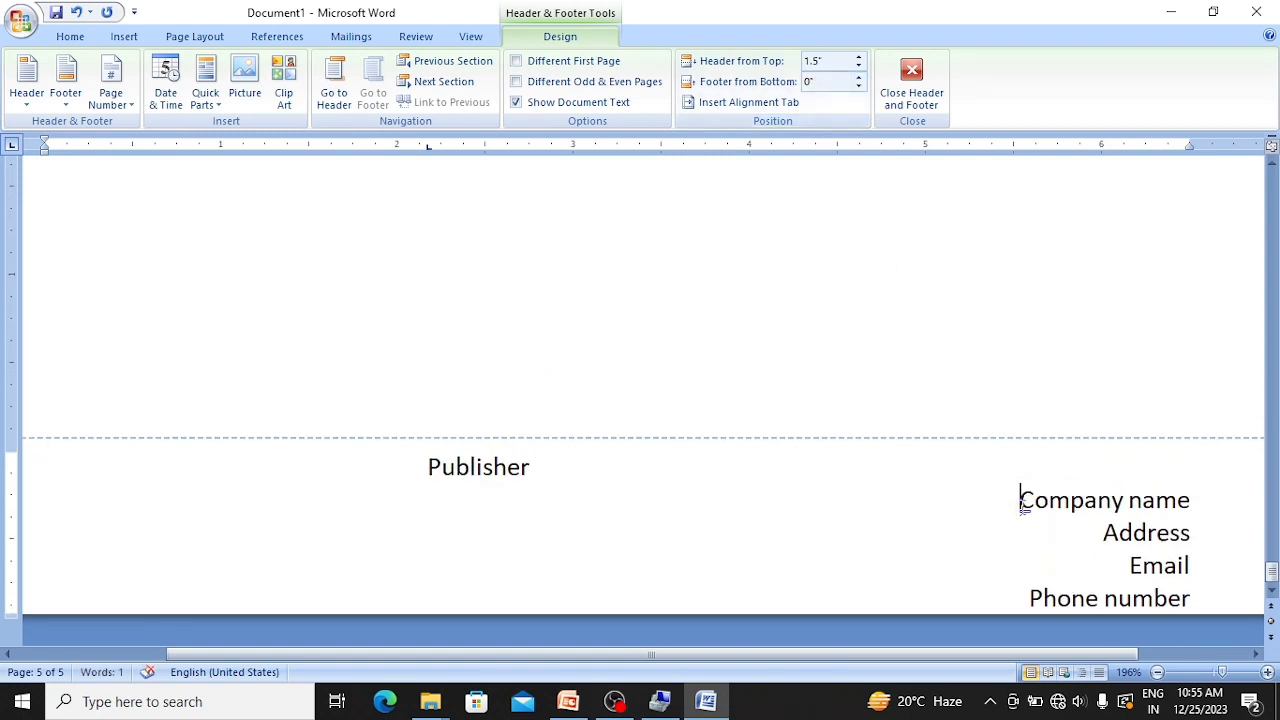
Delete the Address, Email and Phone number lines from the footer and set its distance from the bottom to 0.2"
{"action": "left_click_drag", "start_coordinate": [1116, 538], "coordinate": [1209, 605]}
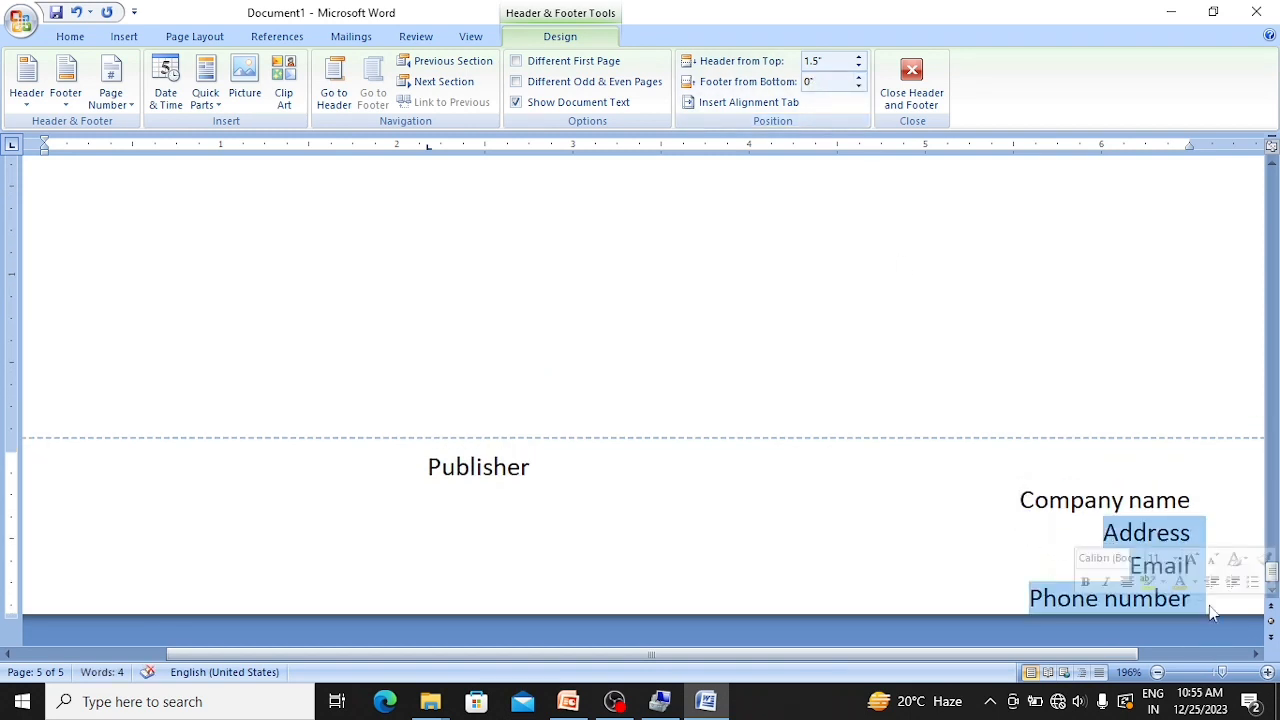
{"action": "key", "text": "BackSpace"}
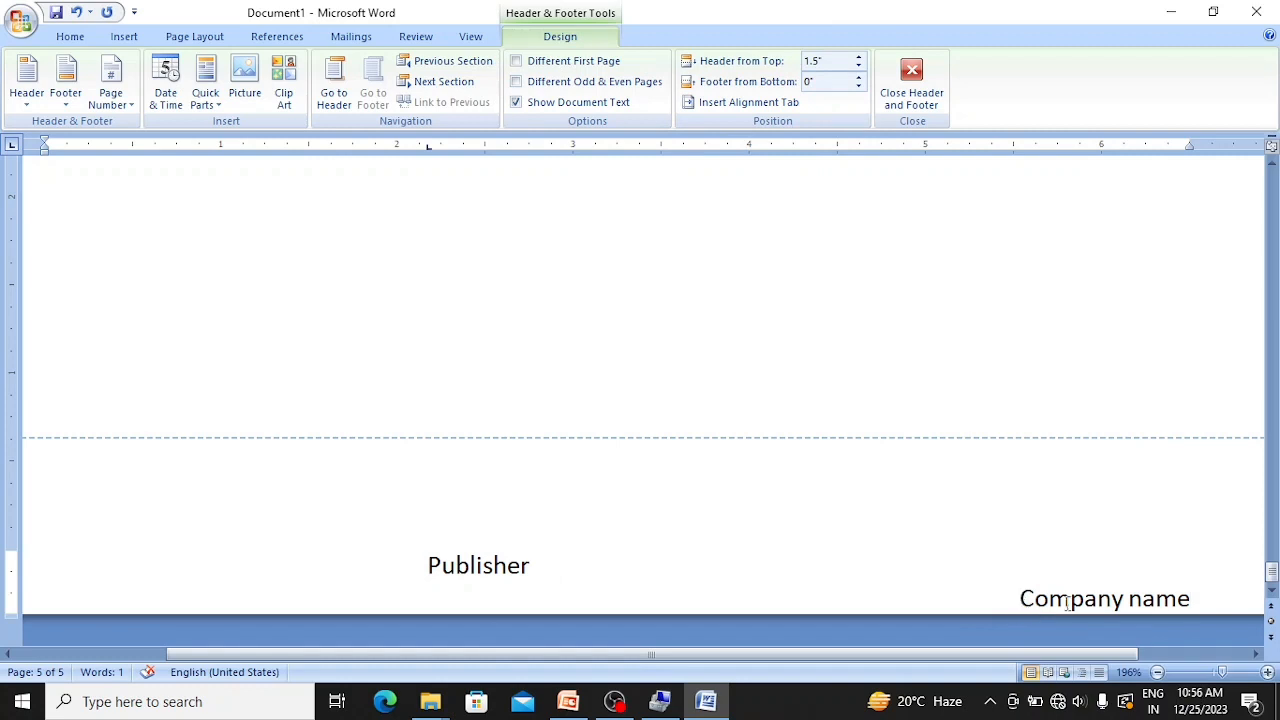
{"action": "left_click", "coordinate": [858, 77]}
{"action": "left_click", "coordinate": [858, 77]}
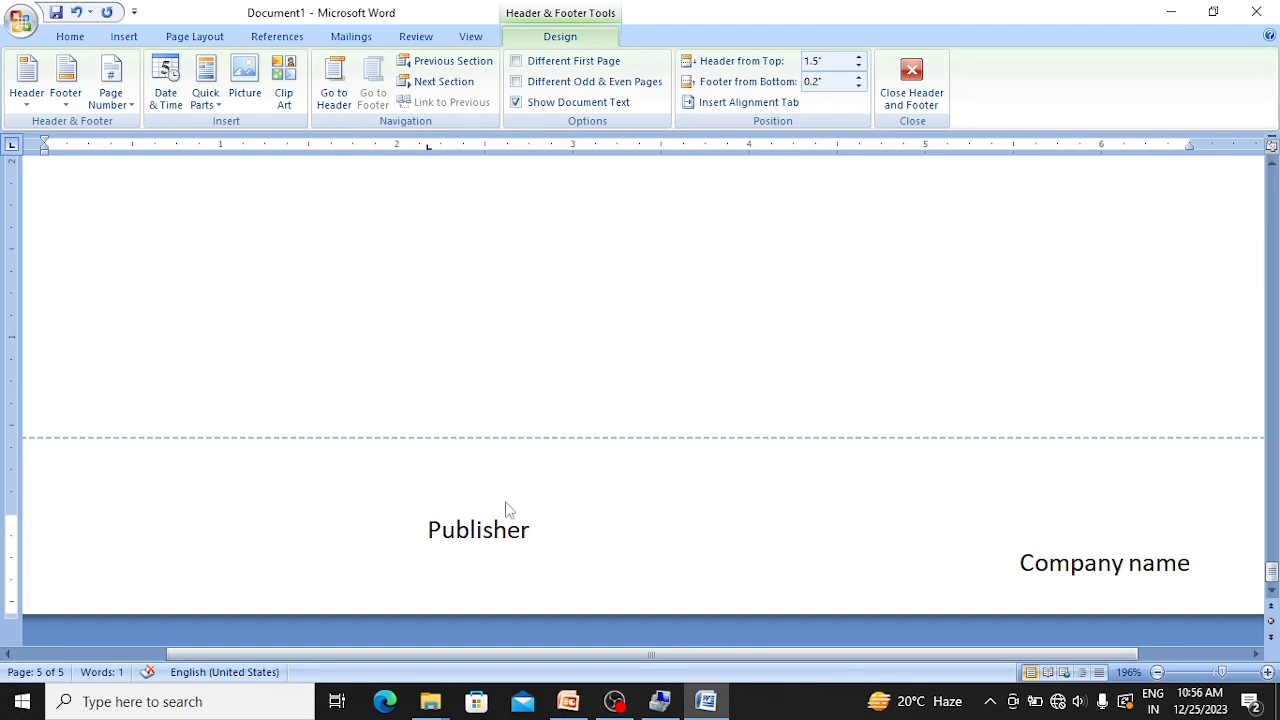
Return to the page 4 header and set its distance from the top of the page to 1"
{"action": "scroll", "coordinate": [572, 526], "scroll_direction": "up", "scroll_amount": 10}
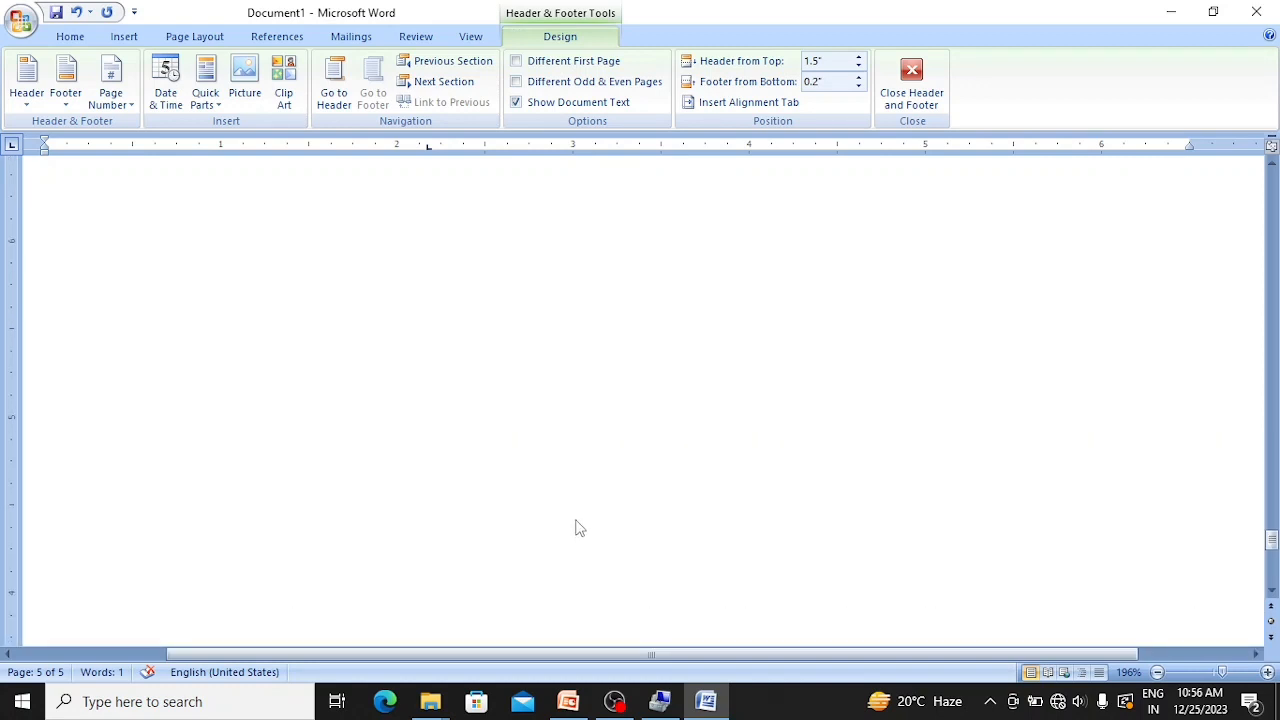
{"action": "scroll", "coordinate": [903, 491], "scroll_direction": "up", "scroll_amount": 10}
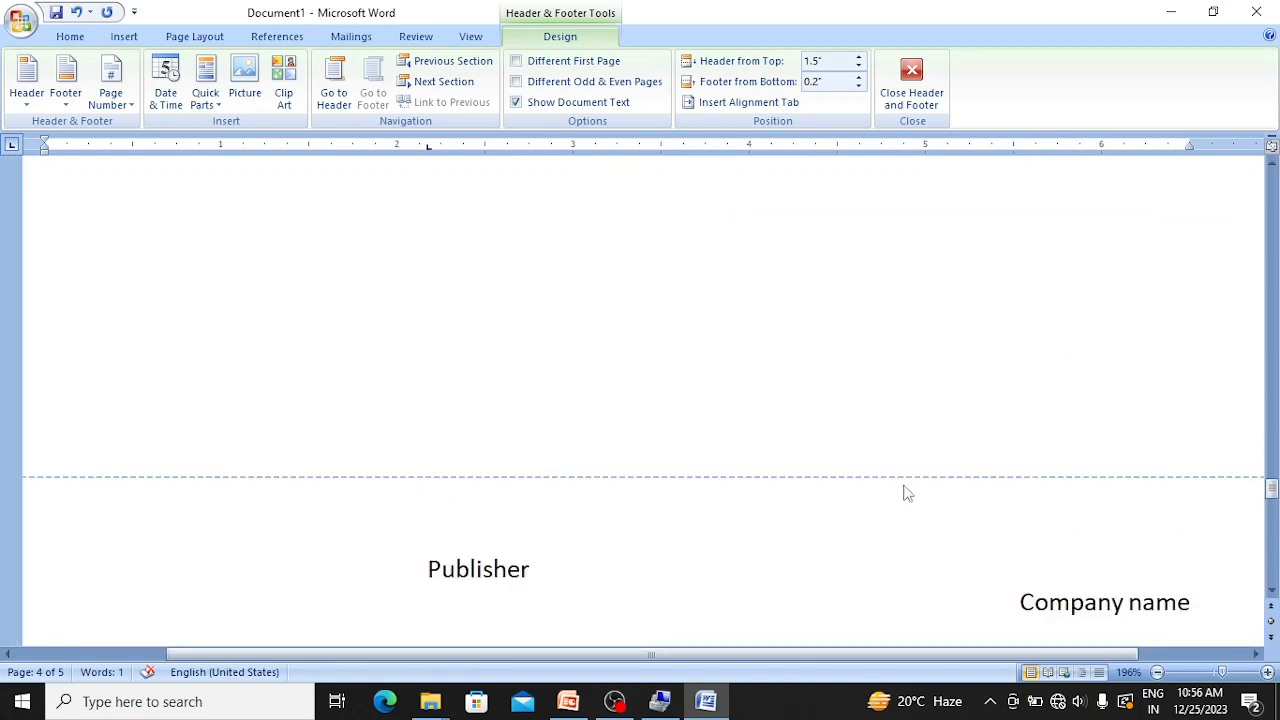
{"action": "scroll", "coordinate": [903, 491], "scroll_direction": "down", "scroll_amount": 6}
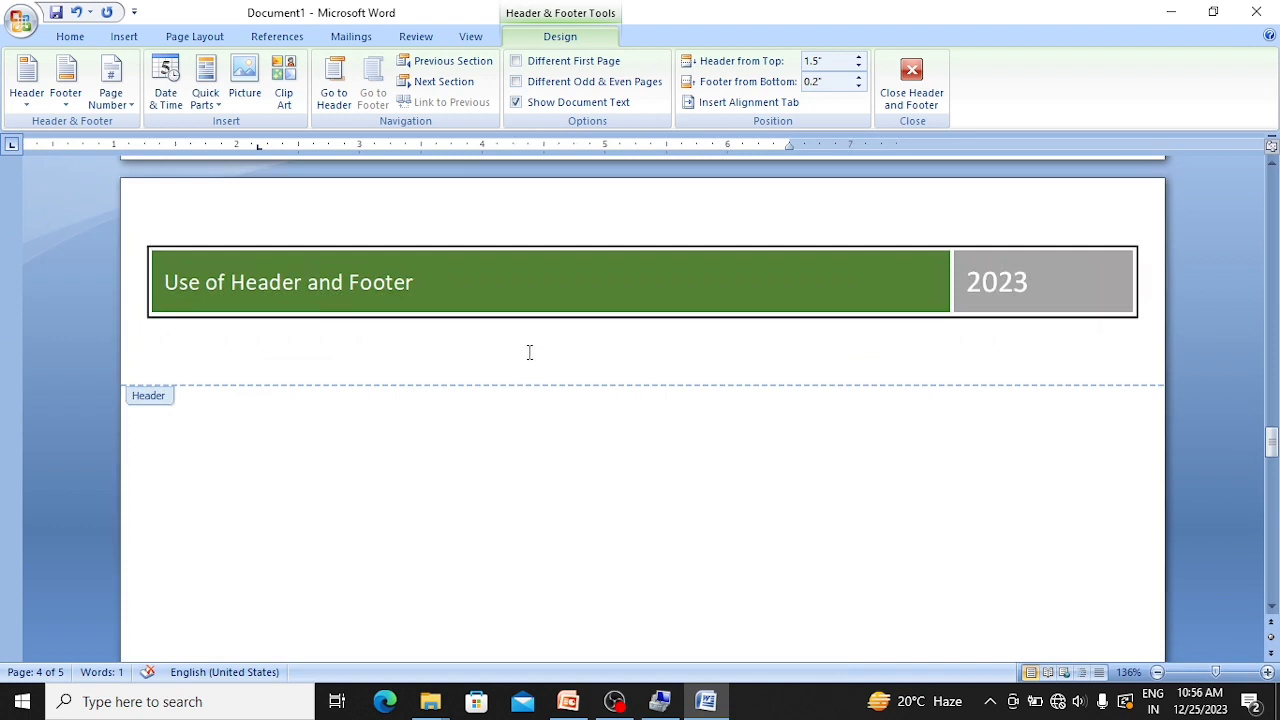
{"action": "left_click", "coordinate": [530, 352]}
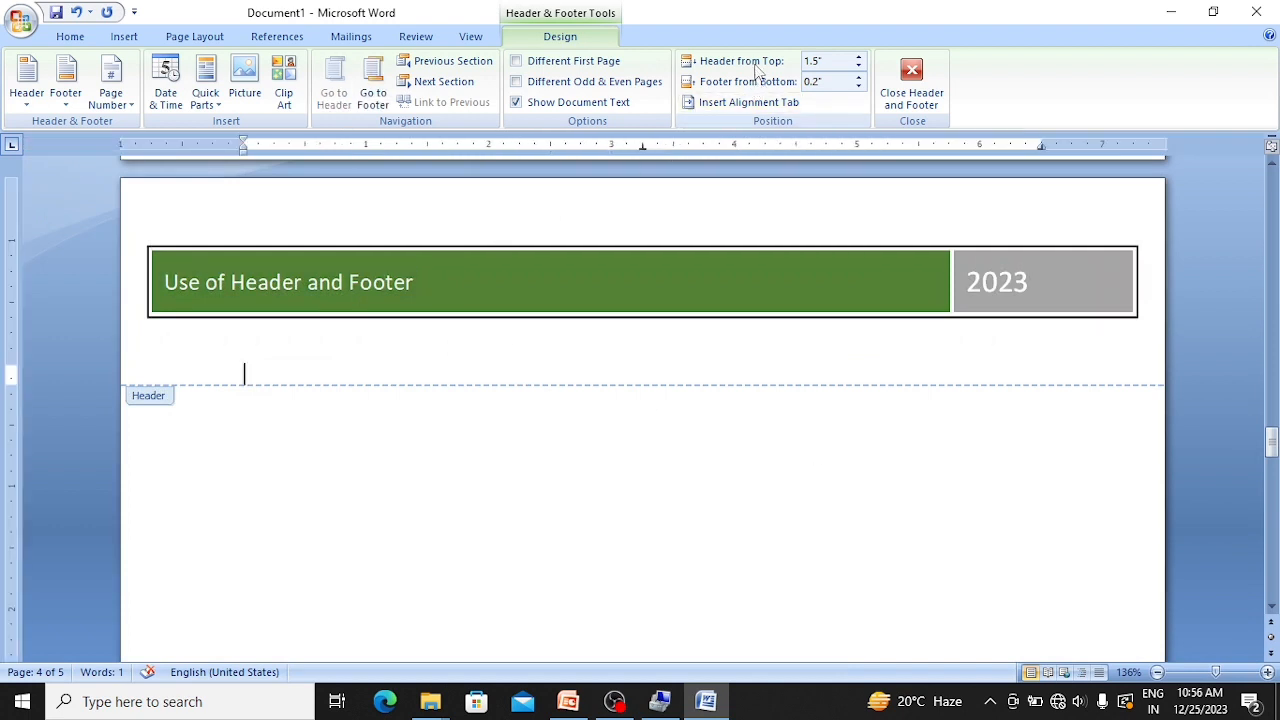
{"action": "left_click", "coordinate": [858, 66]}
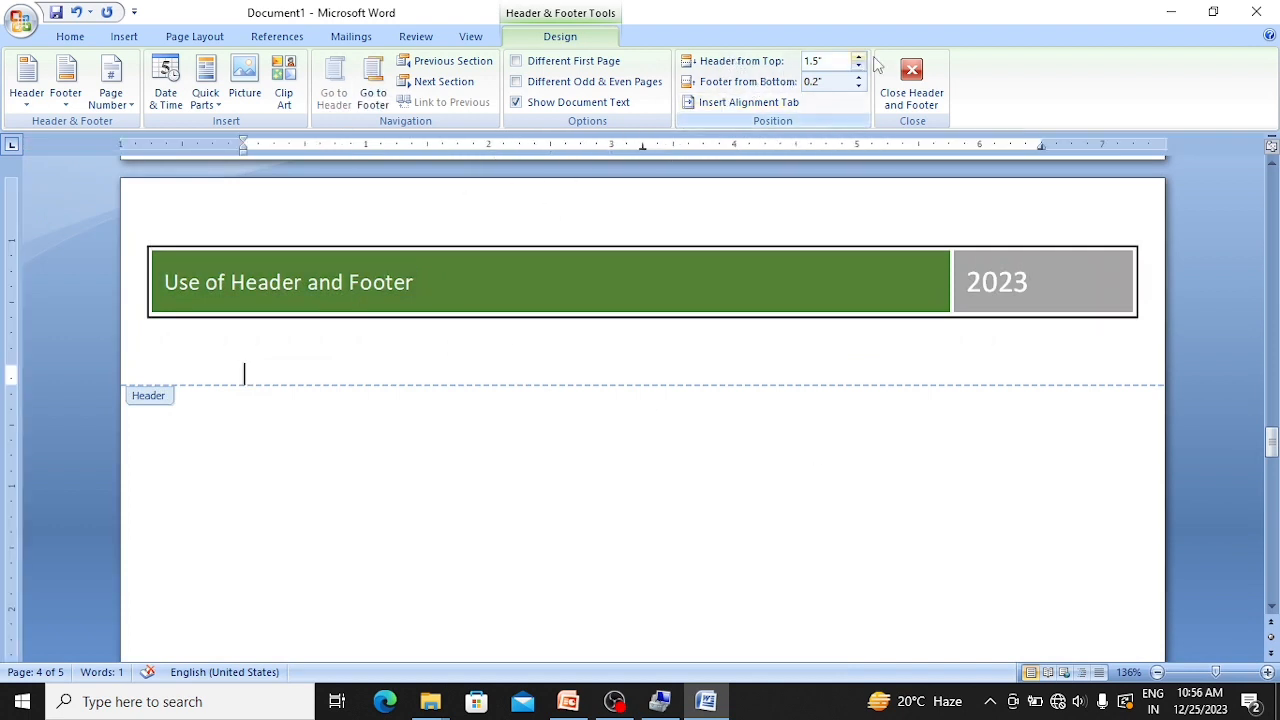
{"action": "left_click", "coordinate": [858, 66]}
{"action": "left_click", "coordinate": [858, 66]}
{"action": "left_click", "coordinate": [858, 66]}
{"action": "left_click", "coordinate": [858, 66]}
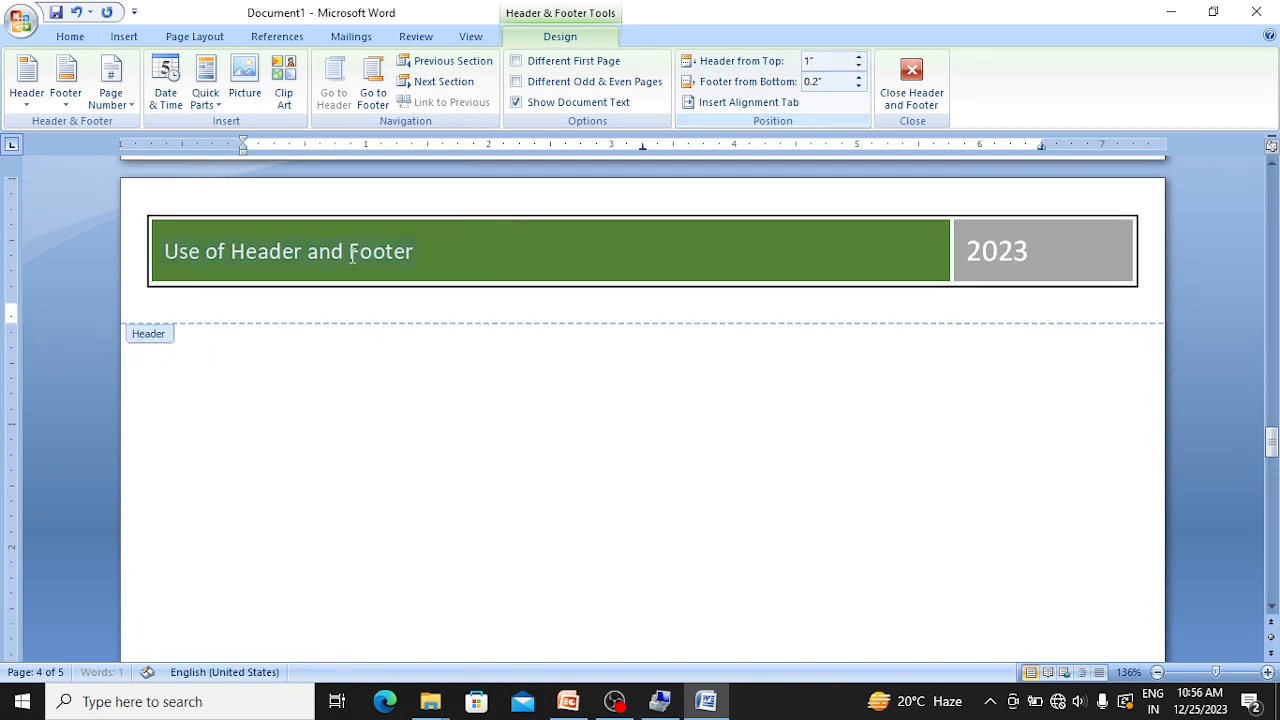
Set the header's distance from the top of the page to 0"
{"action": "left_click", "coordinate": [858, 66]}
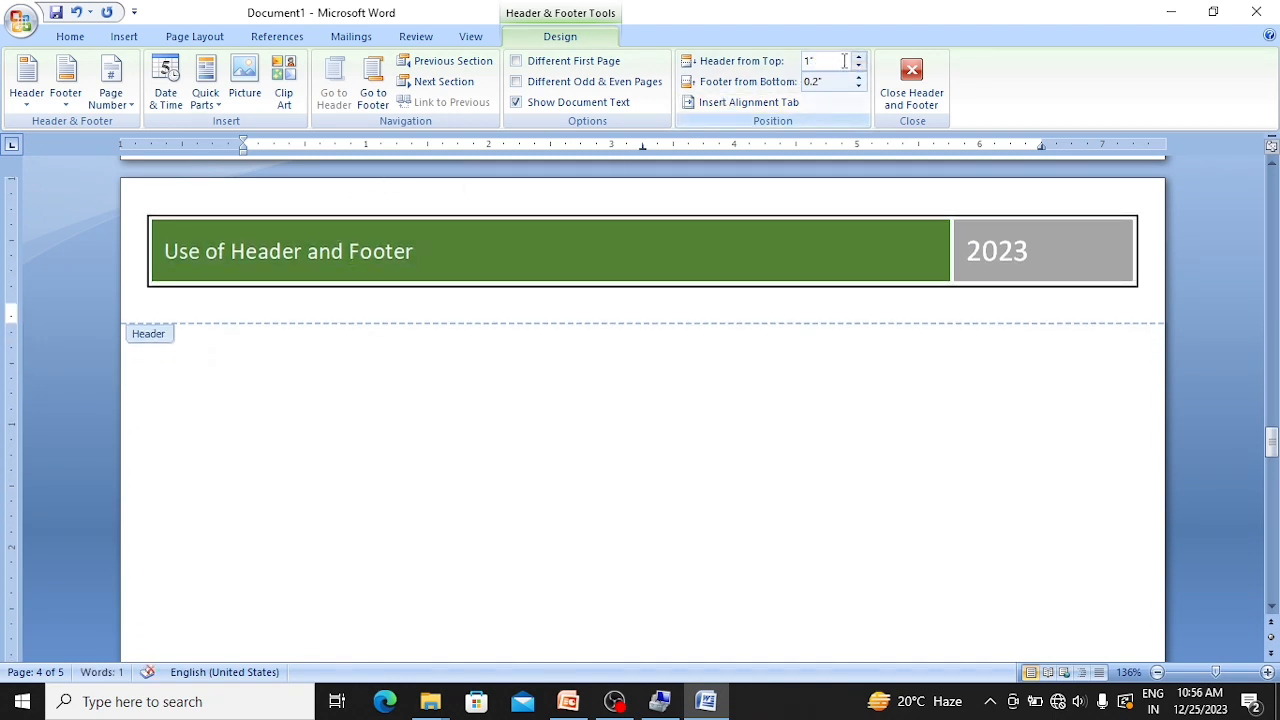
{"action": "left_click", "coordinate": [858, 66]}
{"action": "left_click", "coordinate": [858, 66]}
{"action": "left_click", "coordinate": [858, 66]}
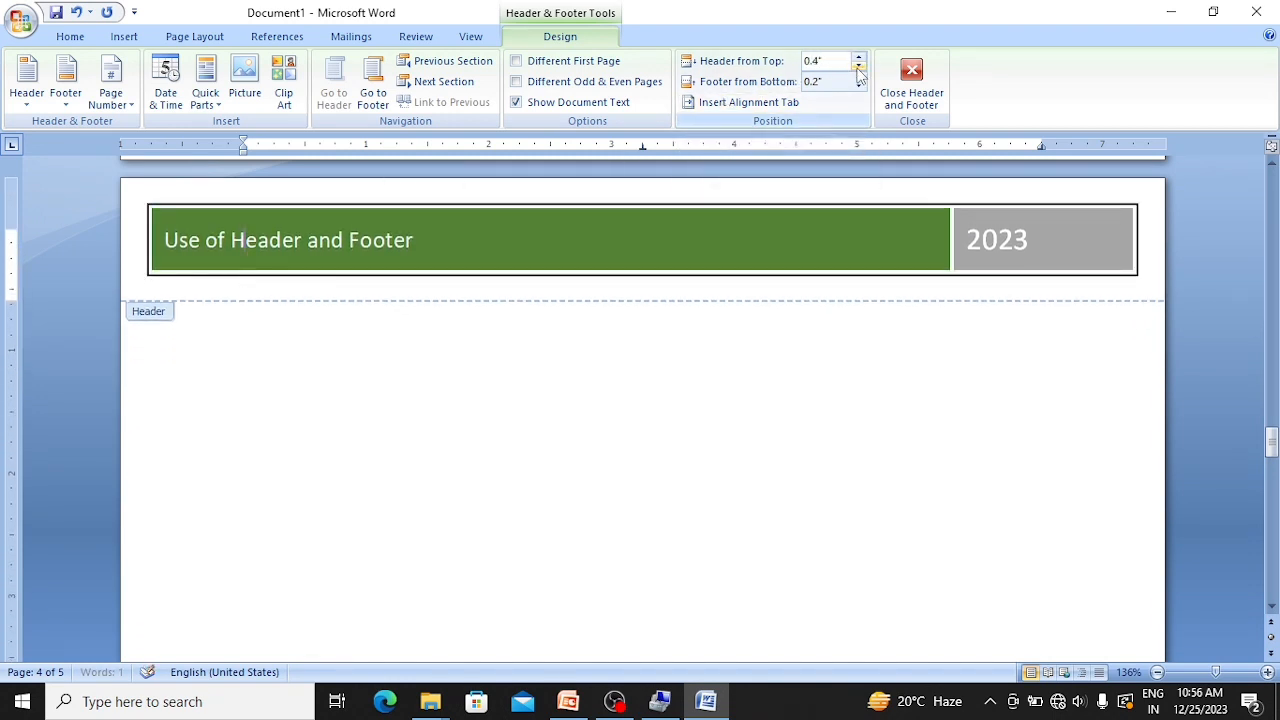
{"action": "left_click", "coordinate": [858, 66]}
{"action": "left_click", "coordinate": [858, 66]}
{"action": "left_click", "coordinate": [858, 66]}
{"action": "left_click", "coordinate": [858, 66]}
{"action": "left_click", "coordinate": [858, 66]}
{"action": "left_click", "coordinate": [858, 66]}
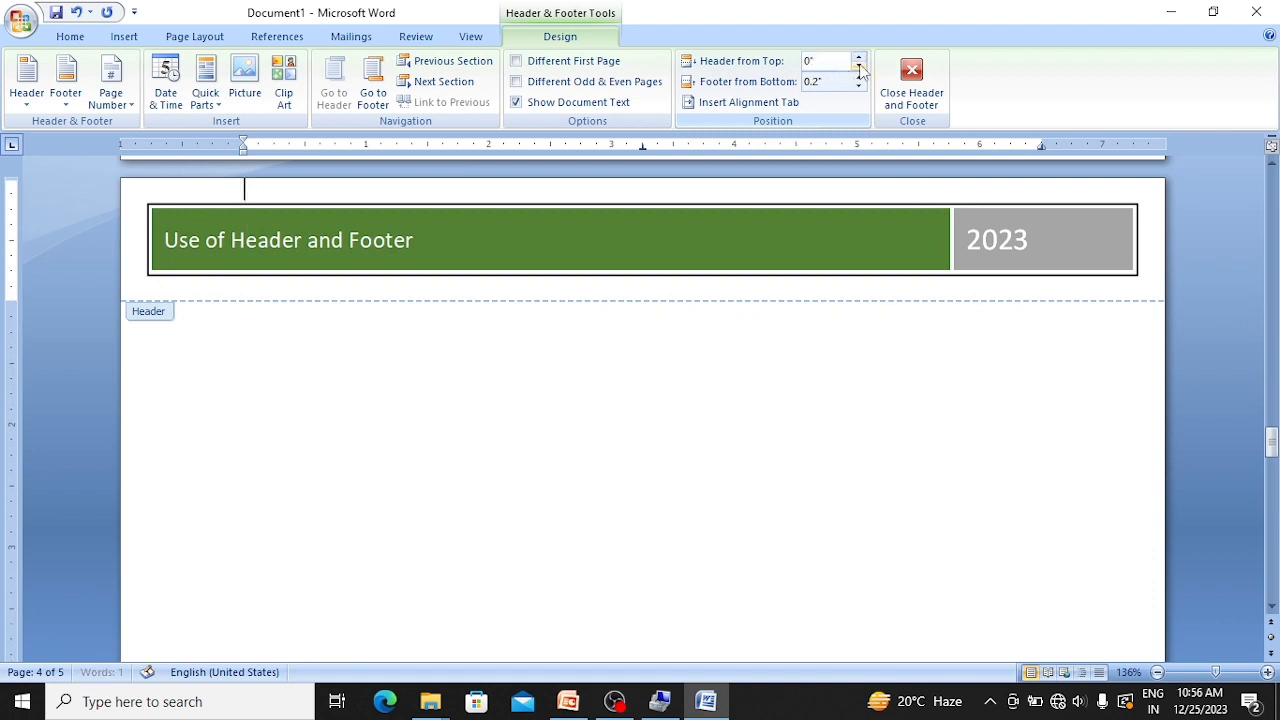
Set the header's distance from the top of the page to 0.4"
{"action": "left_click", "coordinate": [859, 58]}
{"action": "left_click", "coordinate": [859, 58]}
{"action": "left_click", "coordinate": [859, 58]}
{"action": "left_click", "coordinate": [859, 58]}
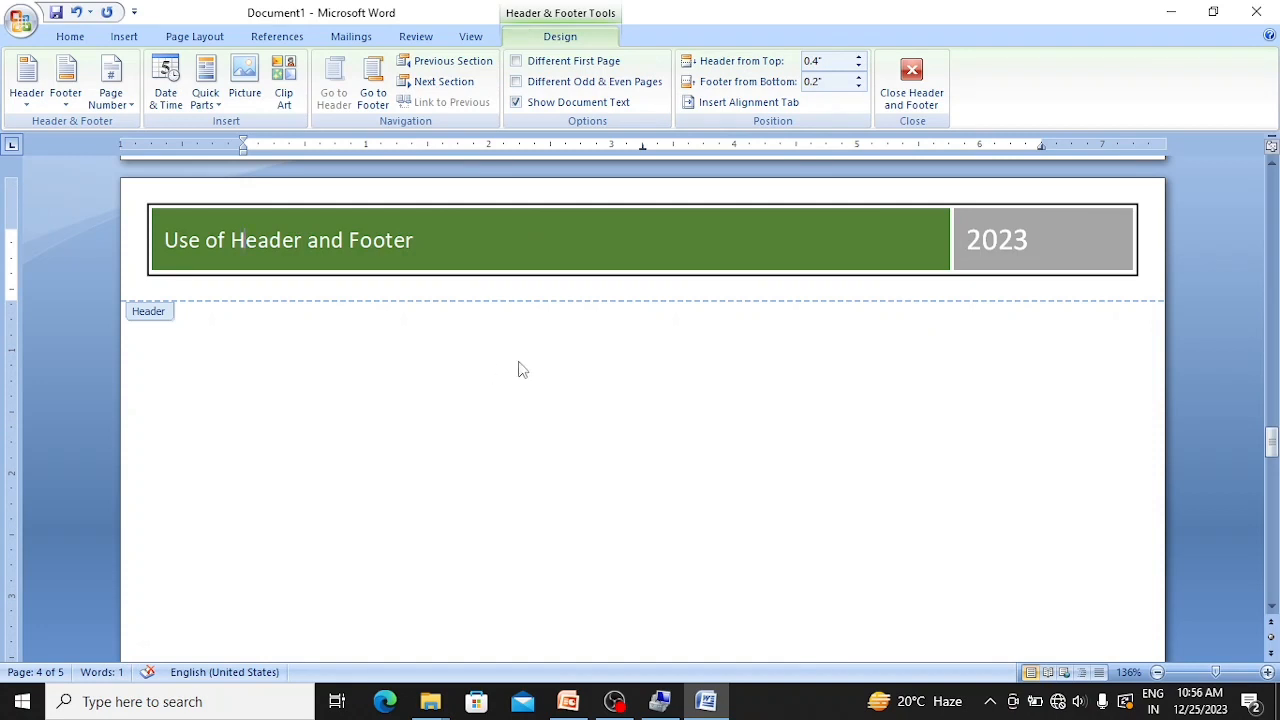
Look through the document's pages to examine how the header and footer are placed on each one
{"action": "scroll", "coordinate": [519, 370], "scroll_direction": "down", "scroll_amount": 1}
{"action": "scroll", "coordinate": [519, 370], "scroll_direction": "down", "scroll_amount": 2}
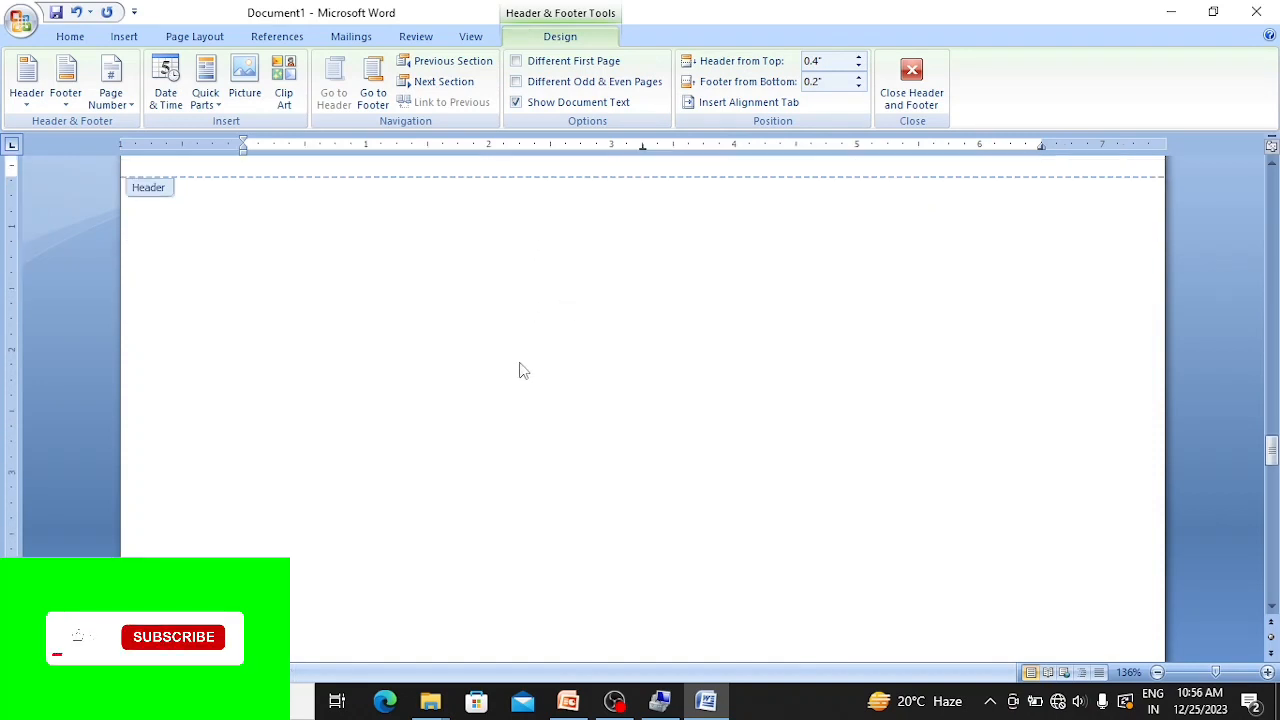
{"action": "scroll", "coordinate": [519, 370], "scroll_direction": "up", "scroll_amount": 8}
{"action": "scroll", "coordinate": [523, 369], "scroll_direction": "up", "scroll_amount": 1}
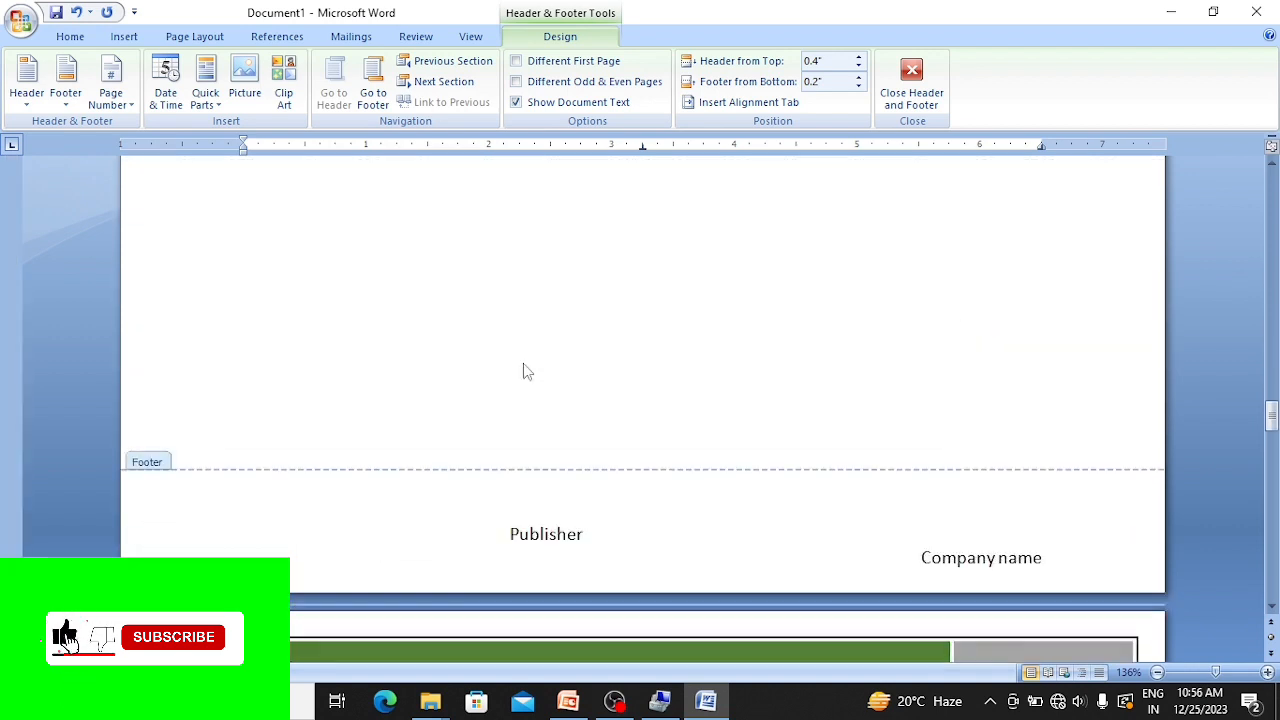
{"action": "scroll", "coordinate": [586, 354], "scroll_direction": "down", "scroll_amount": 12}
{"action": "scroll", "coordinate": [594, 349], "scroll_direction": "up", "scroll_amount": 12}
{"action": "scroll", "coordinate": [597, 346], "scroll_direction": "up", "scroll_amount": 4}
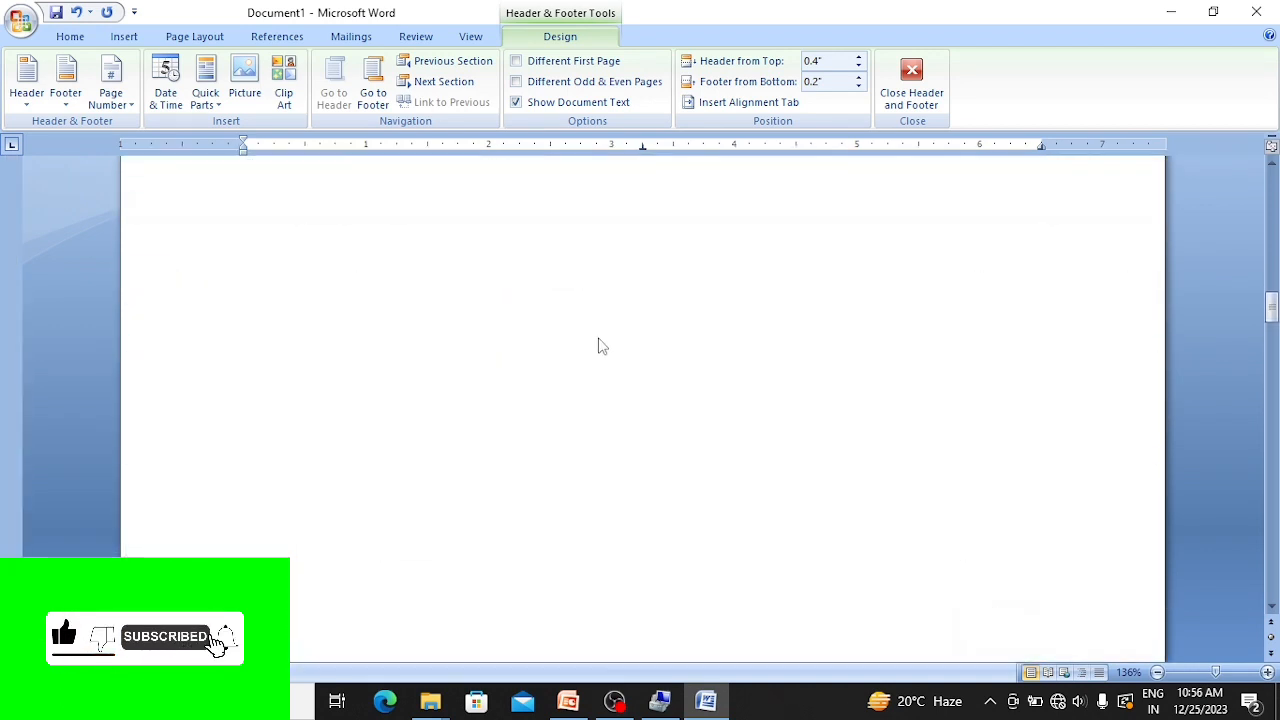
{"action": "scroll", "coordinate": [600, 334], "scroll_direction": "down", "scroll_amount": 10}
{"action": "scroll", "coordinate": [597, 340], "scroll_direction": "up", "scroll_amount": 15}
{"action": "scroll", "coordinate": [688, 322], "scroll_direction": "down", "scroll_amount": 15}
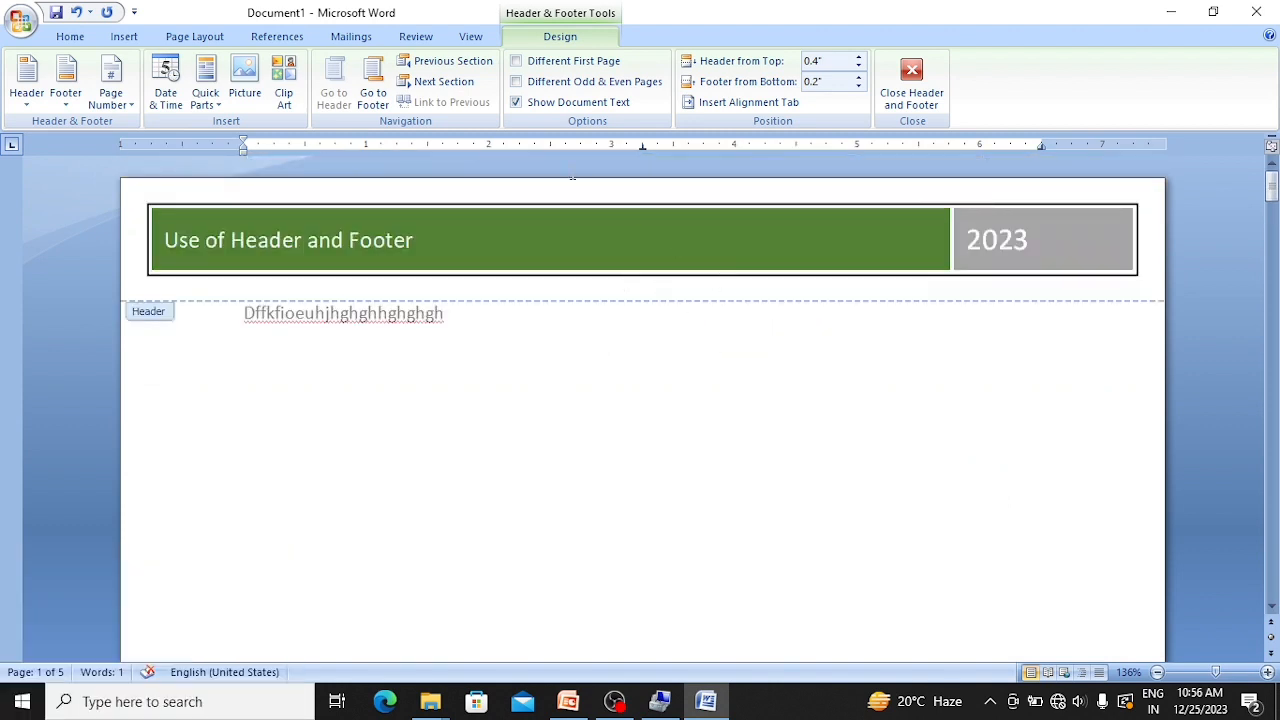
Insert a page number at the bottom of the page in the Accent Bar 1 style
{"action": "left_click", "coordinate": [124, 100]}
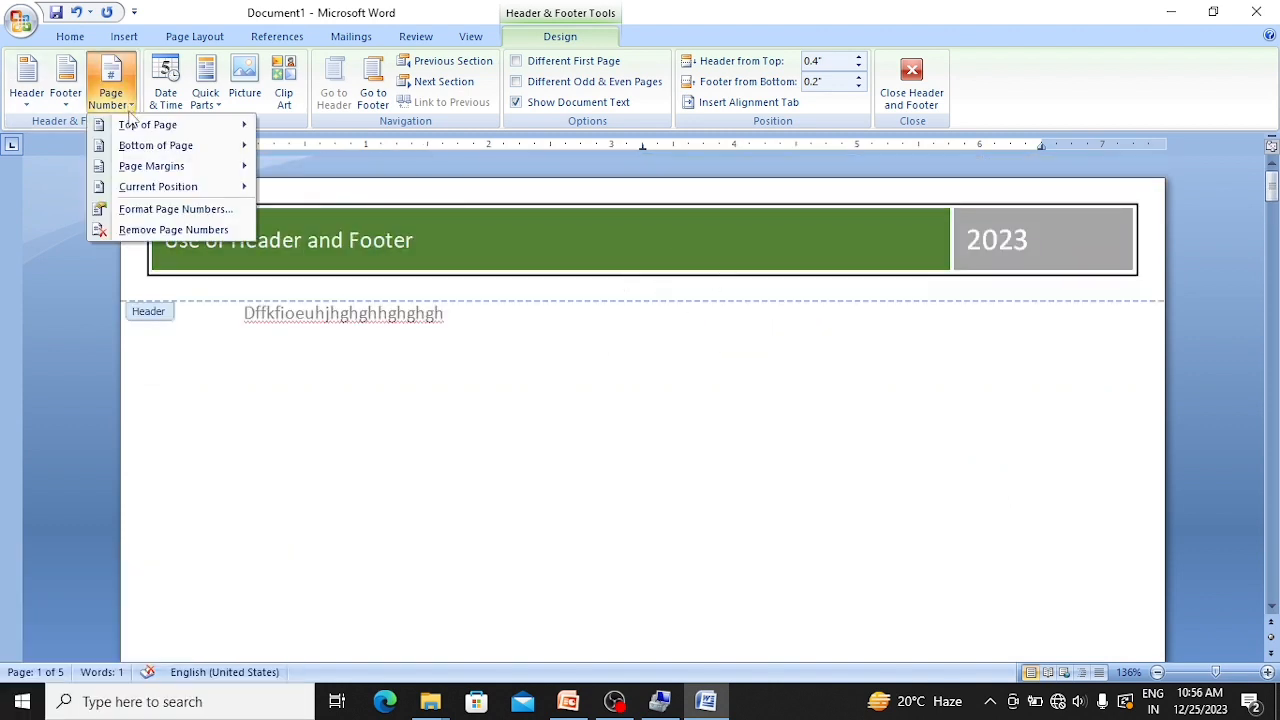
{"action": "mouse_move", "coordinate": [142, 148]}
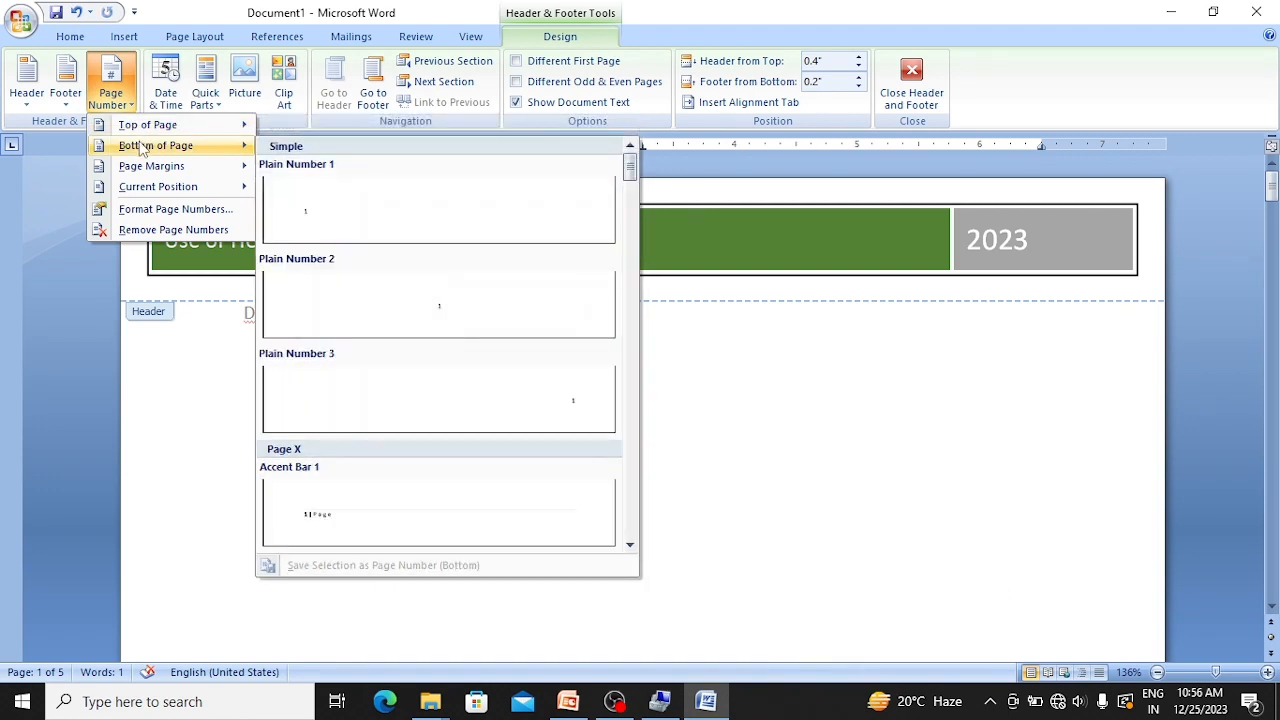
{"action": "left_click", "coordinate": [324, 526]}
Examine the page numbers in the footers of the first three pages and return to page 1
{"action": "scroll", "coordinate": [450, 578], "scroll_direction": "up", "scroll_amount": 4}
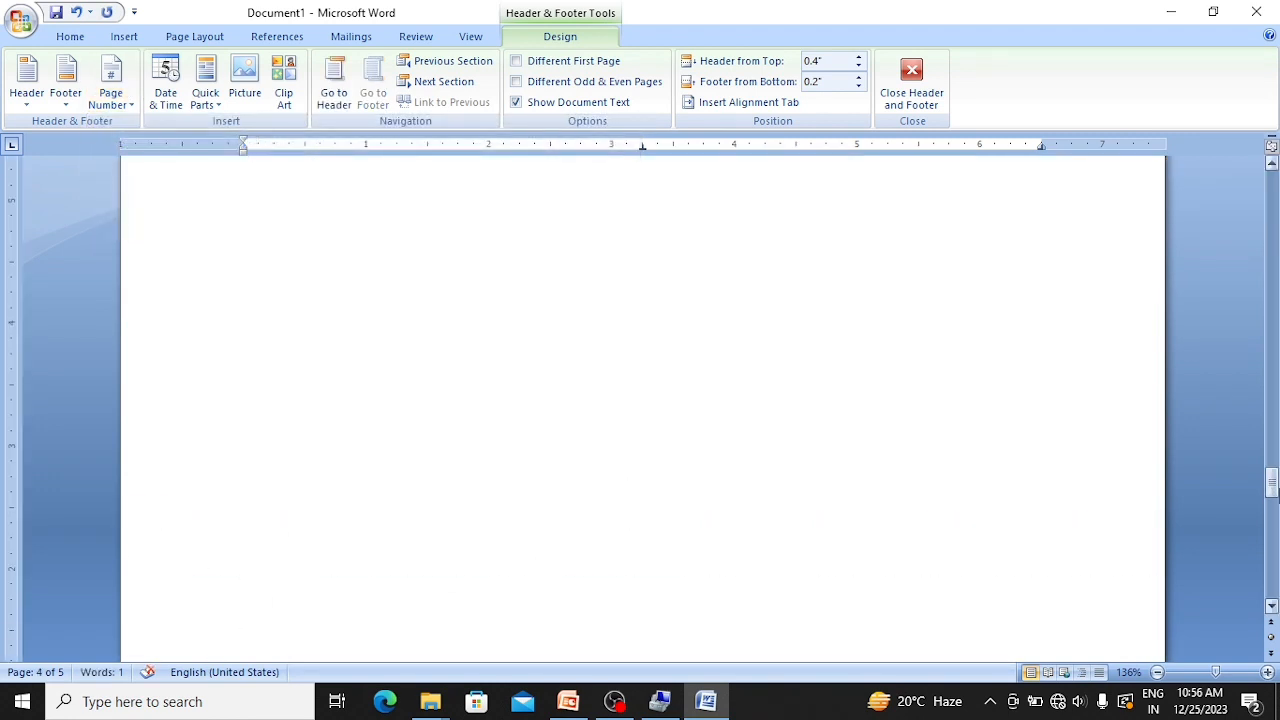
{"action": "left_click_drag", "start_coordinate": [1273, 487], "coordinate": [1271, 185]}
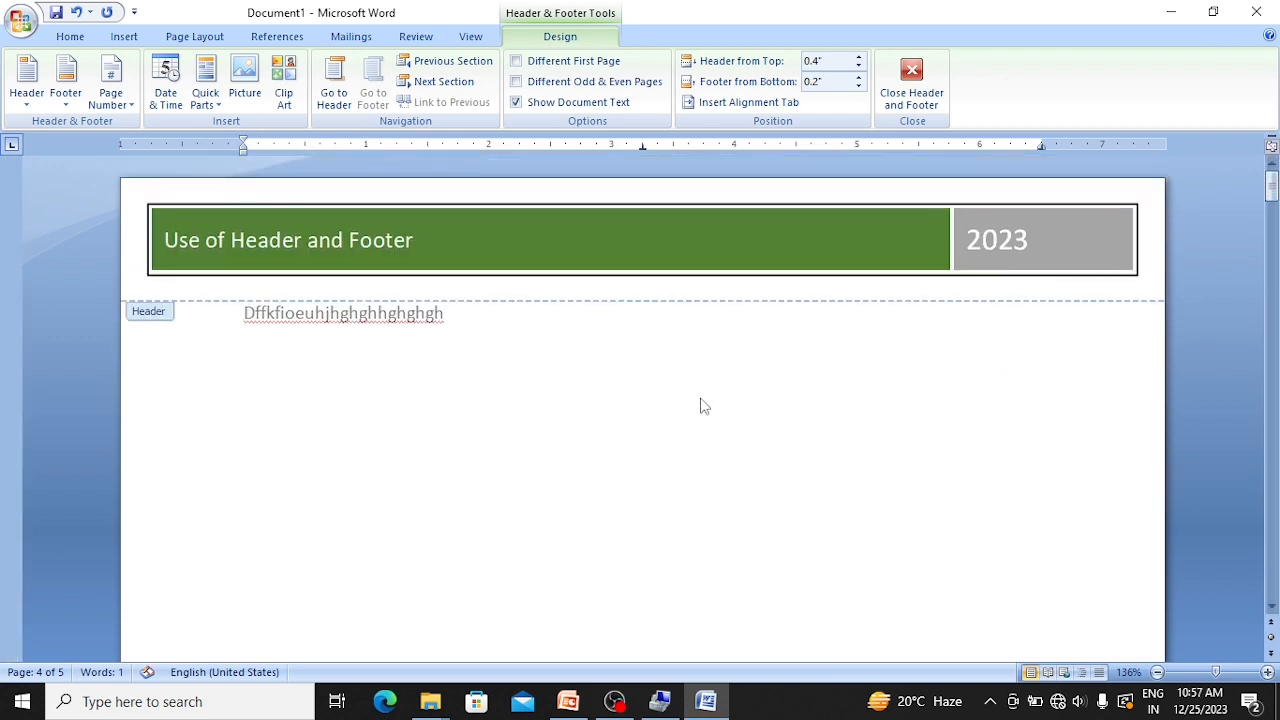
{"action": "scroll", "coordinate": [326, 395], "scroll_direction": "down", "scroll_amount": 3}
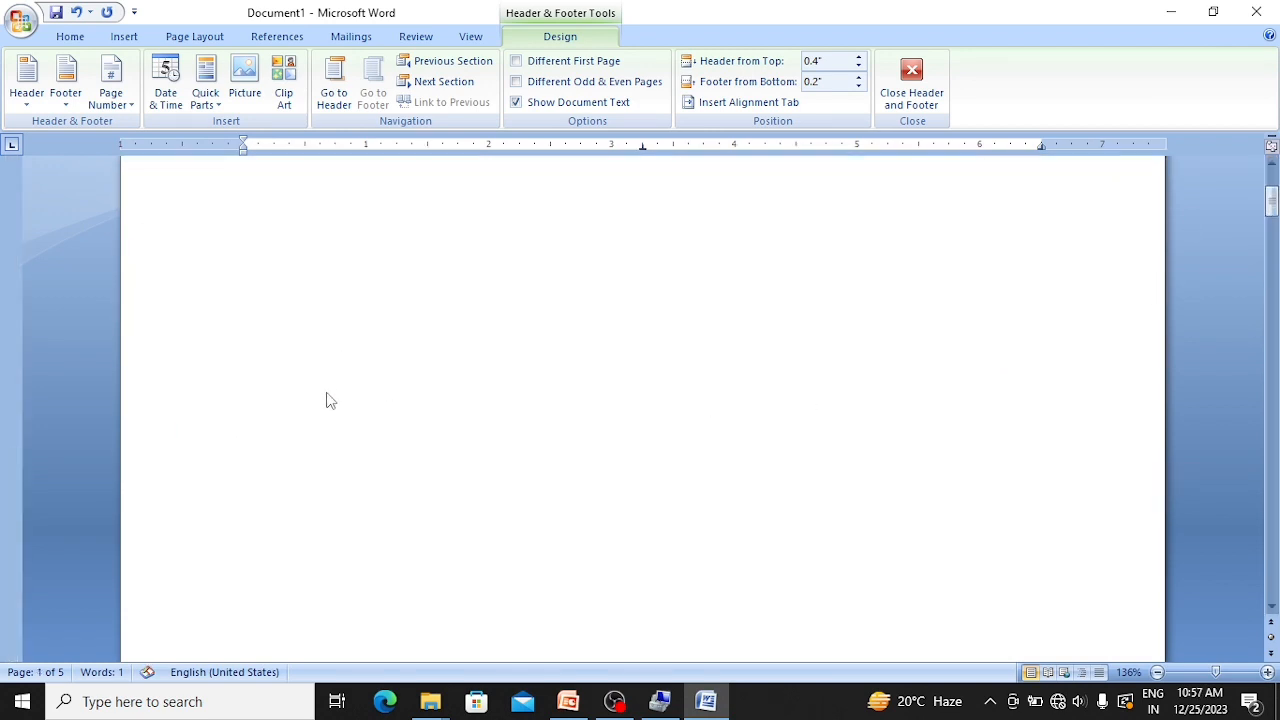
{"action": "scroll", "coordinate": [326, 400], "scroll_direction": "down", "scroll_amount": 3}
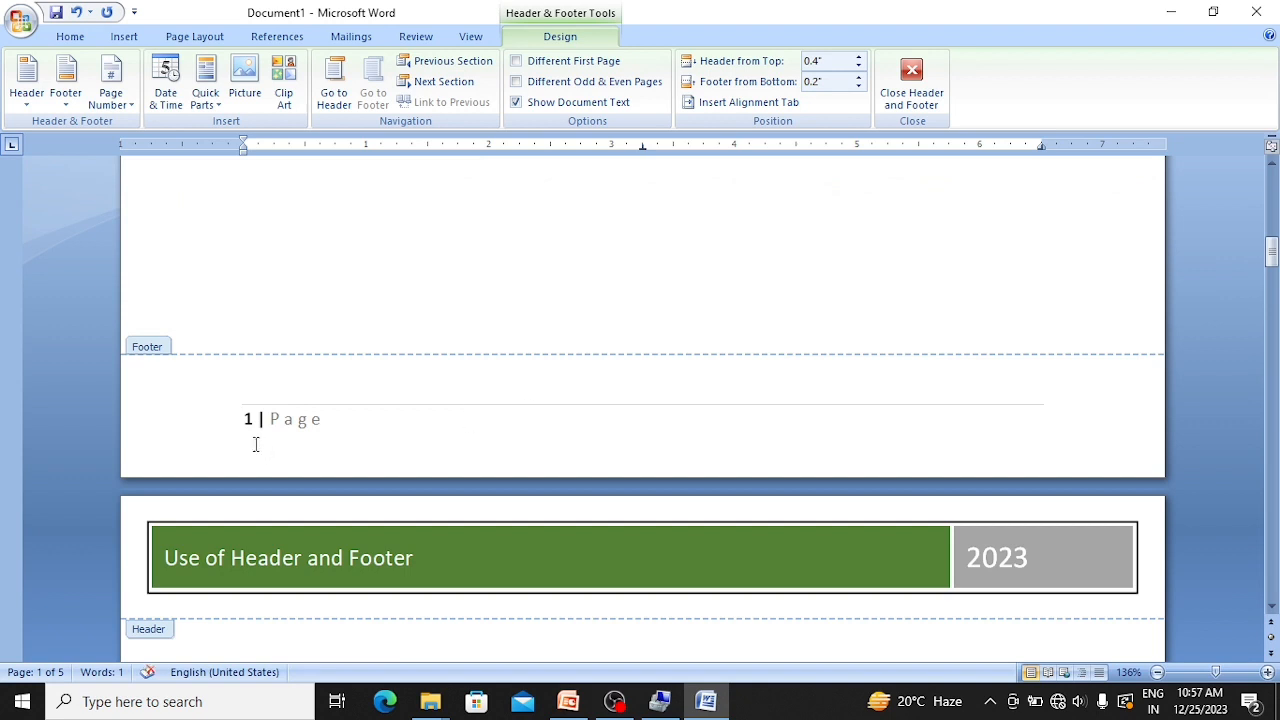
{"action": "scroll", "coordinate": [254, 433], "scroll_direction": "down", "scroll_amount": 20}
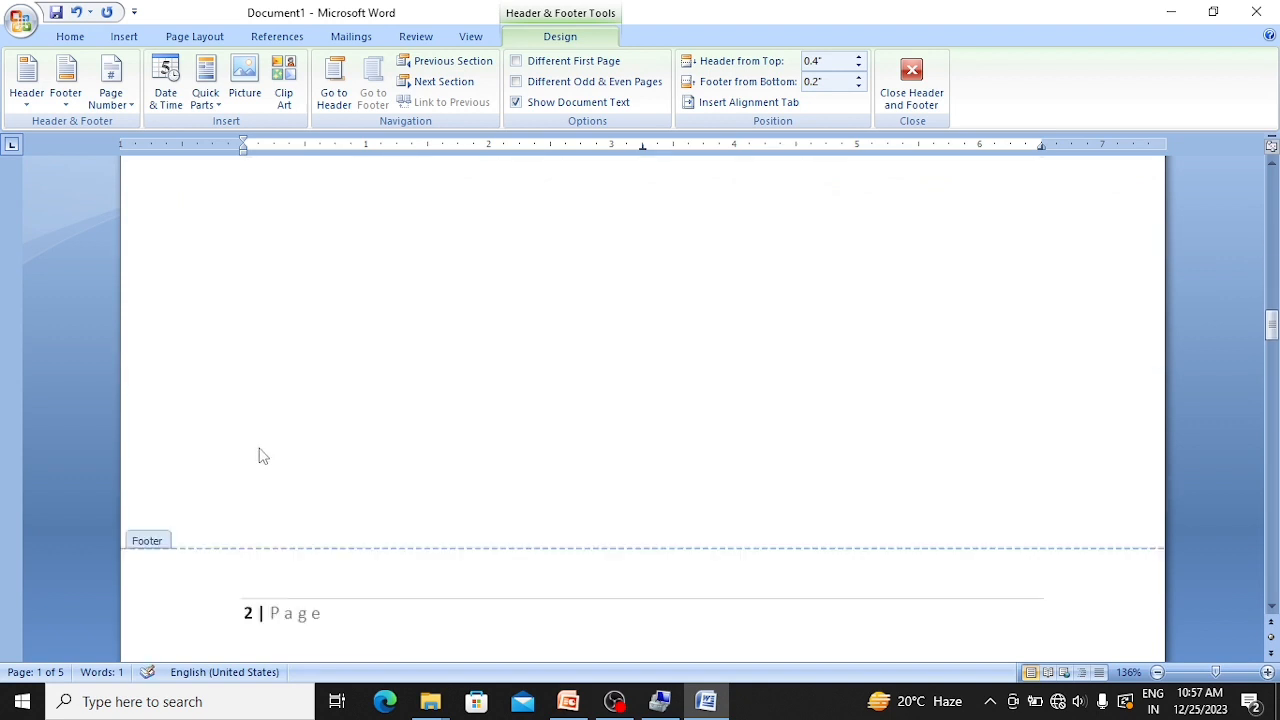
{"action": "scroll", "coordinate": [252, 458], "scroll_direction": "down", "scroll_amount": 20}
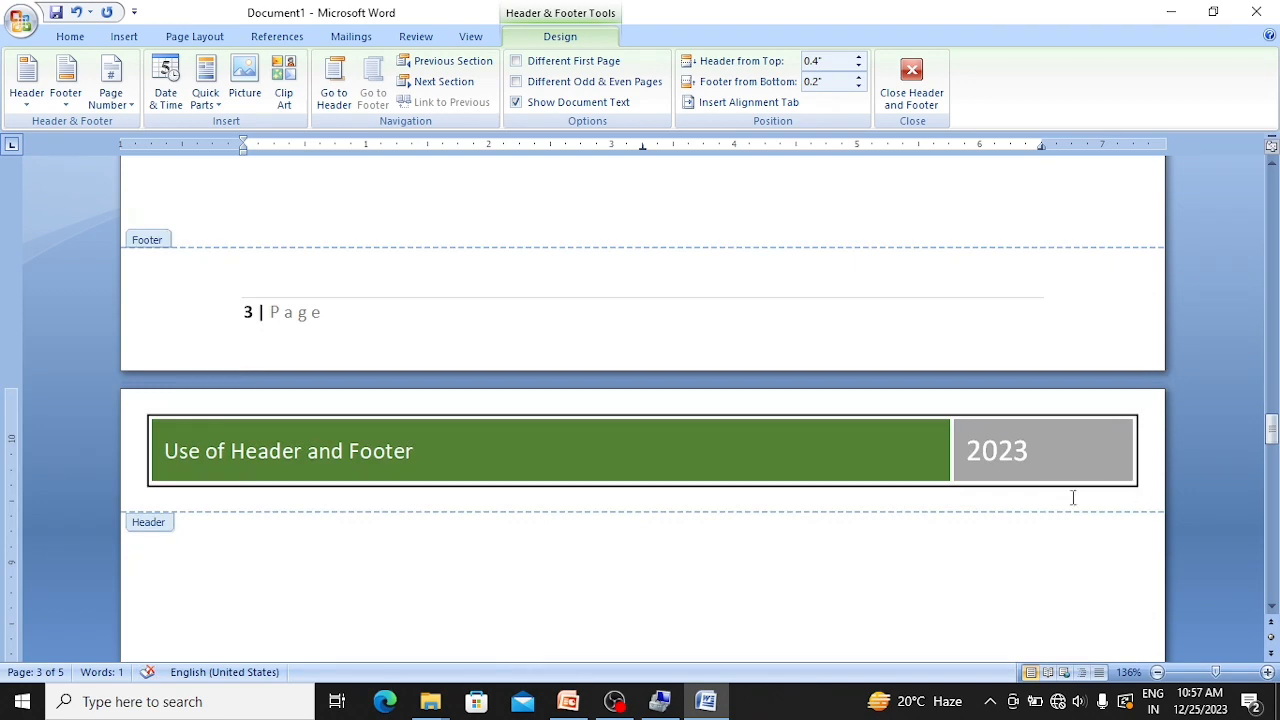
{"action": "scroll", "coordinate": [900, 500], "scroll_direction": "up", "scroll_amount": 1}
{"action": "scroll", "coordinate": [1063, 503], "scroll_direction": "up", "scroll_amount": 3}
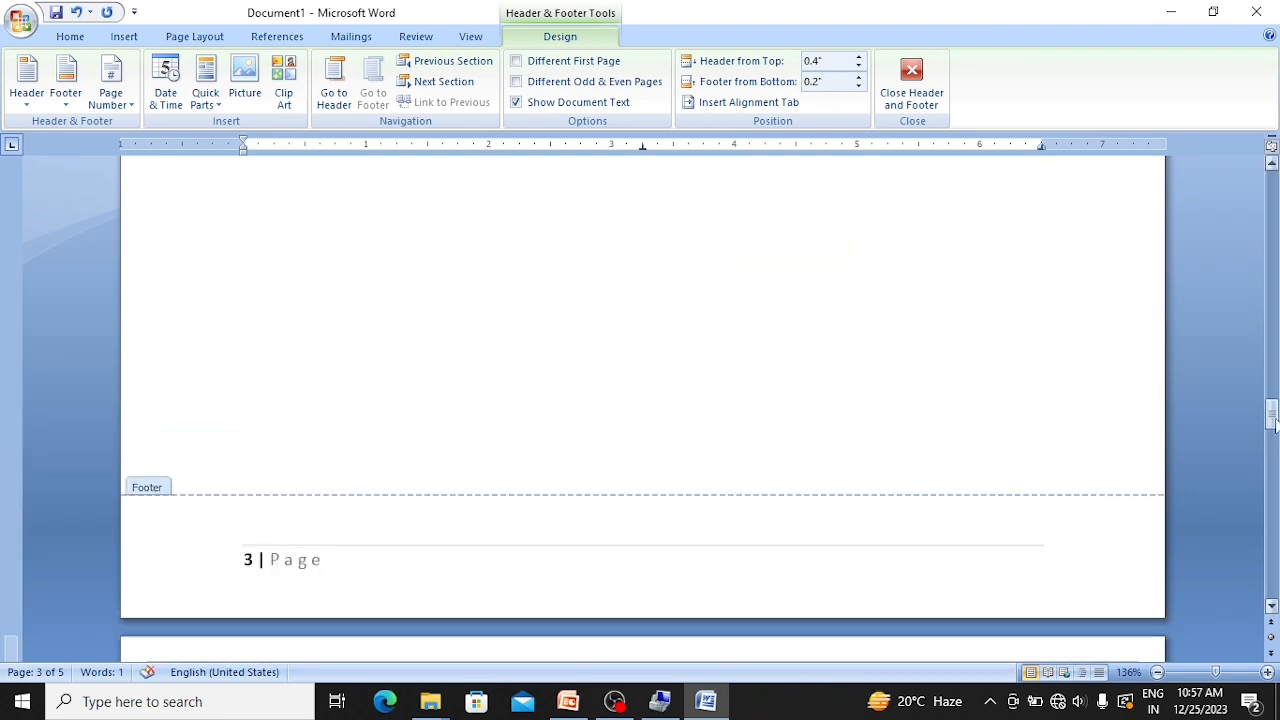
{"action": "left_click_drag", "start_coordinate": [1272, 420], "coordinate": [1228, 179]}
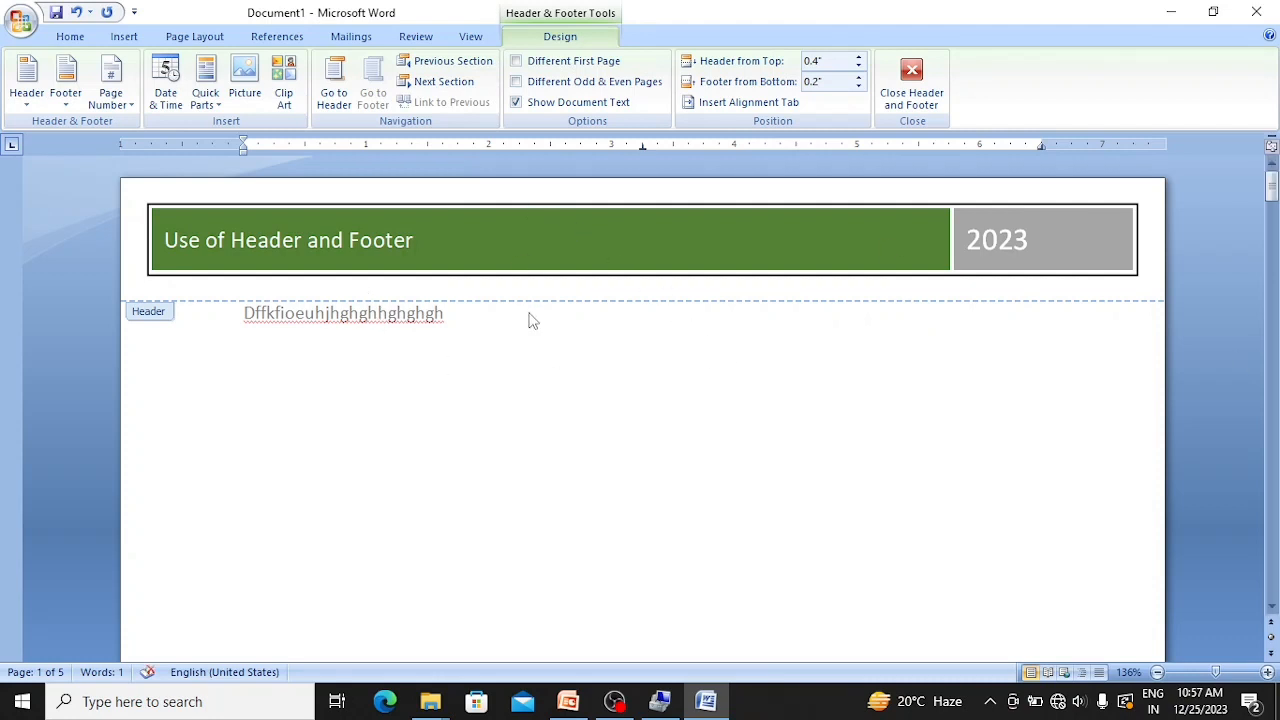
{"action": "scroll", "coordinate": [537, 390], "scroll_direction": "down", "scroll_amount": 1}
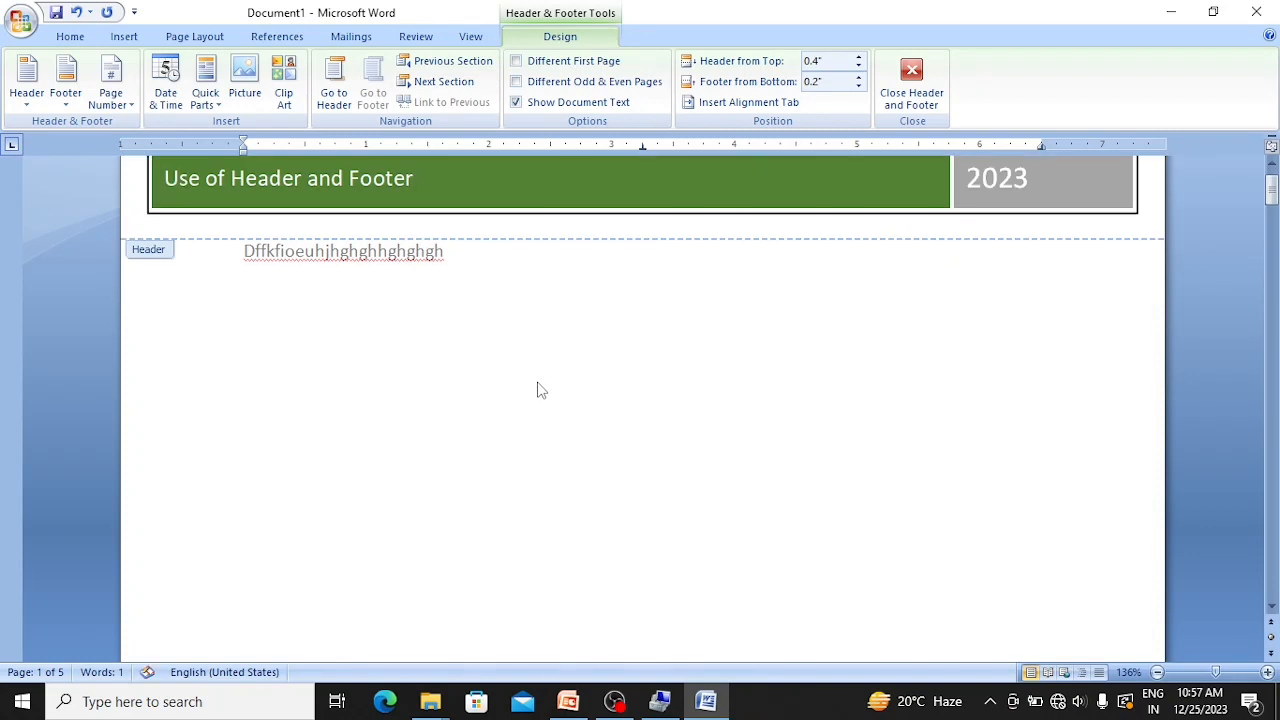
{"action": "scroll", "coordinate": [537, 390], "scroll_direction": "down", "scroll_amount": 2}
{"action": "scroll", "coordinate": [537, 390], "scroll_direction": "down", "scroll_amount": 1}
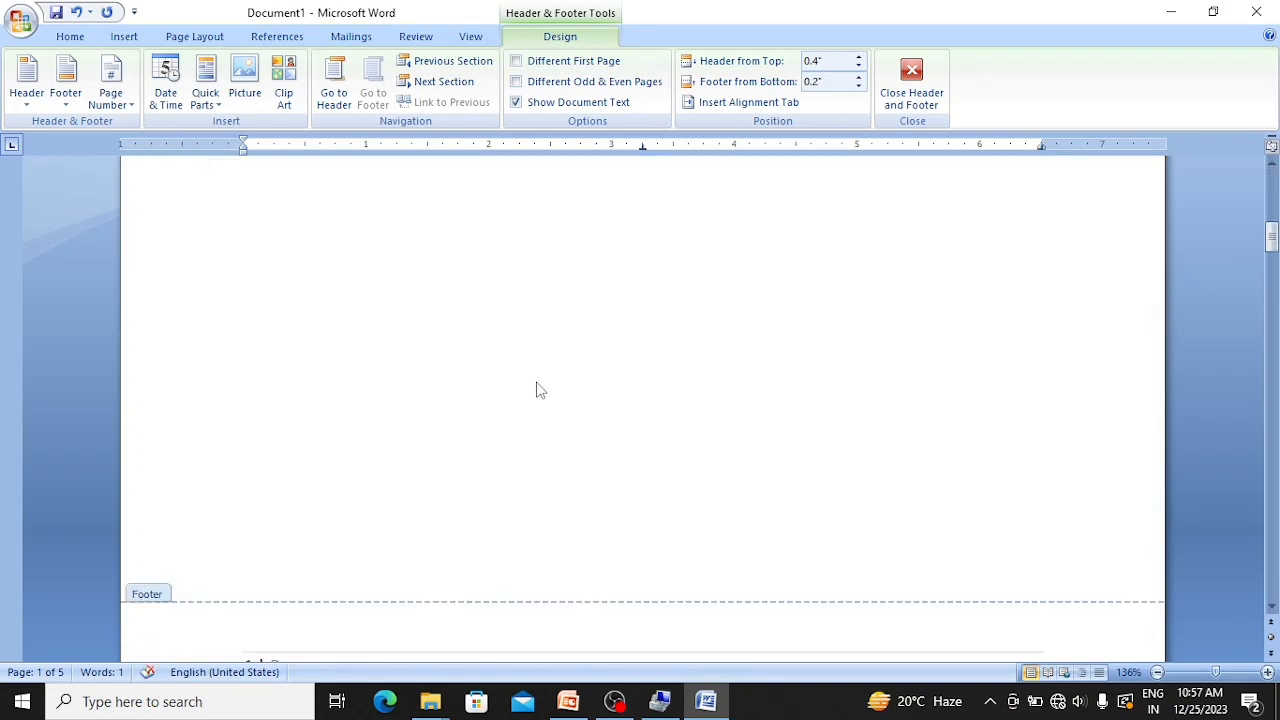
{"action": "scroll", "coordinate": [537, 390], "scroll_direction": "up", "scroll_amount": 4}
{"action": "scroll", "coordinate": [540, 388], "scroll_direction": "up", "scroll_amount": 2}
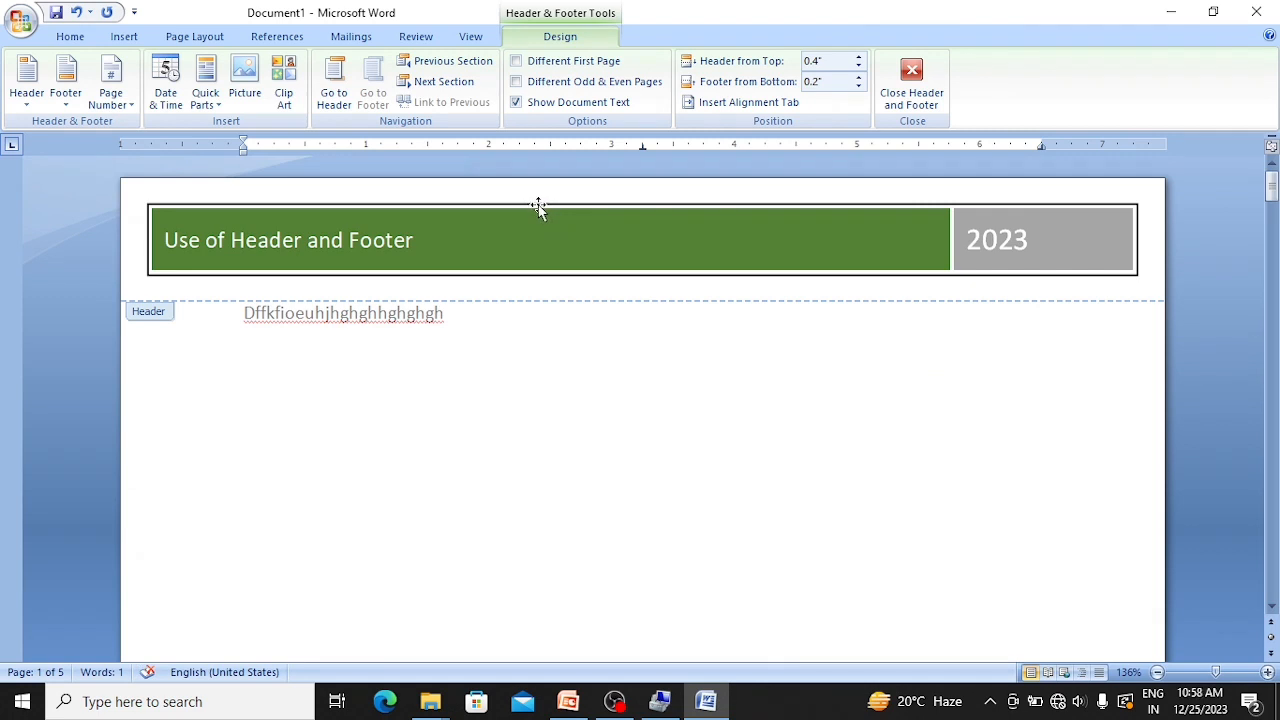
Close header and footer editing on page 1 and reopen the header on page 5 for editing
{"action": "left_click", "coordinate": [538, 204]}
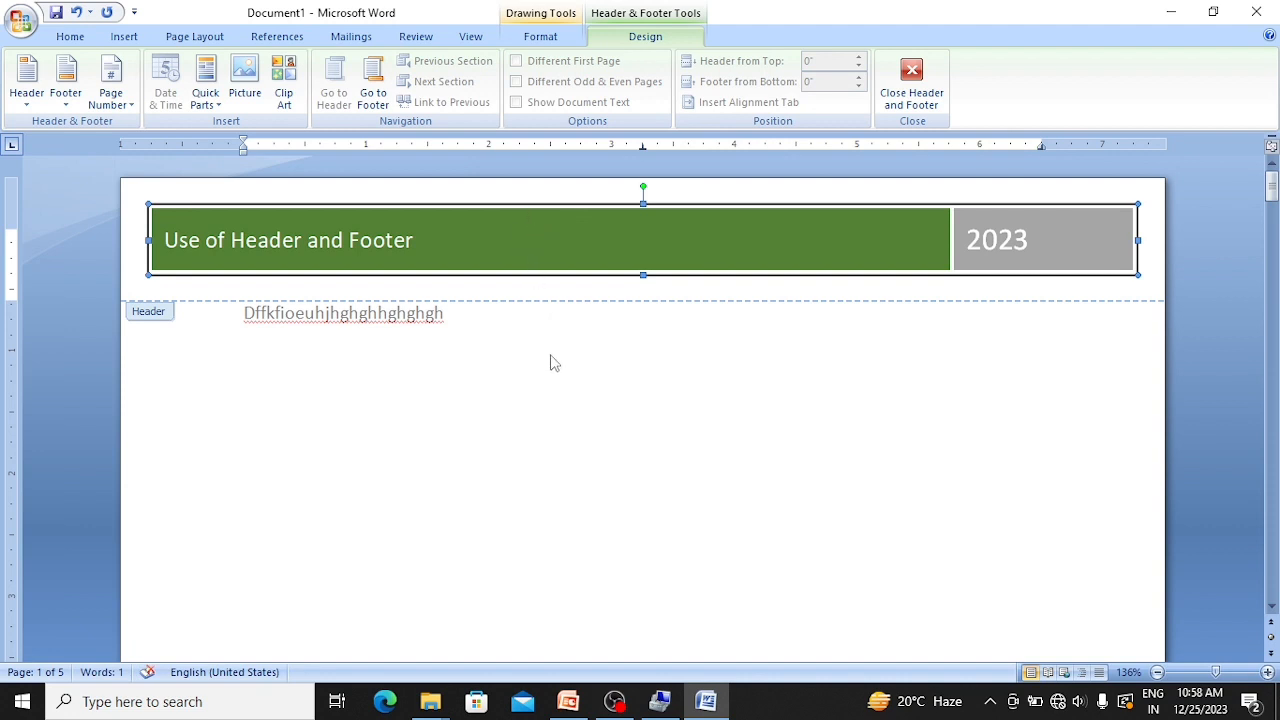
{"action": "left_click", "coordinate": [910, 85]}
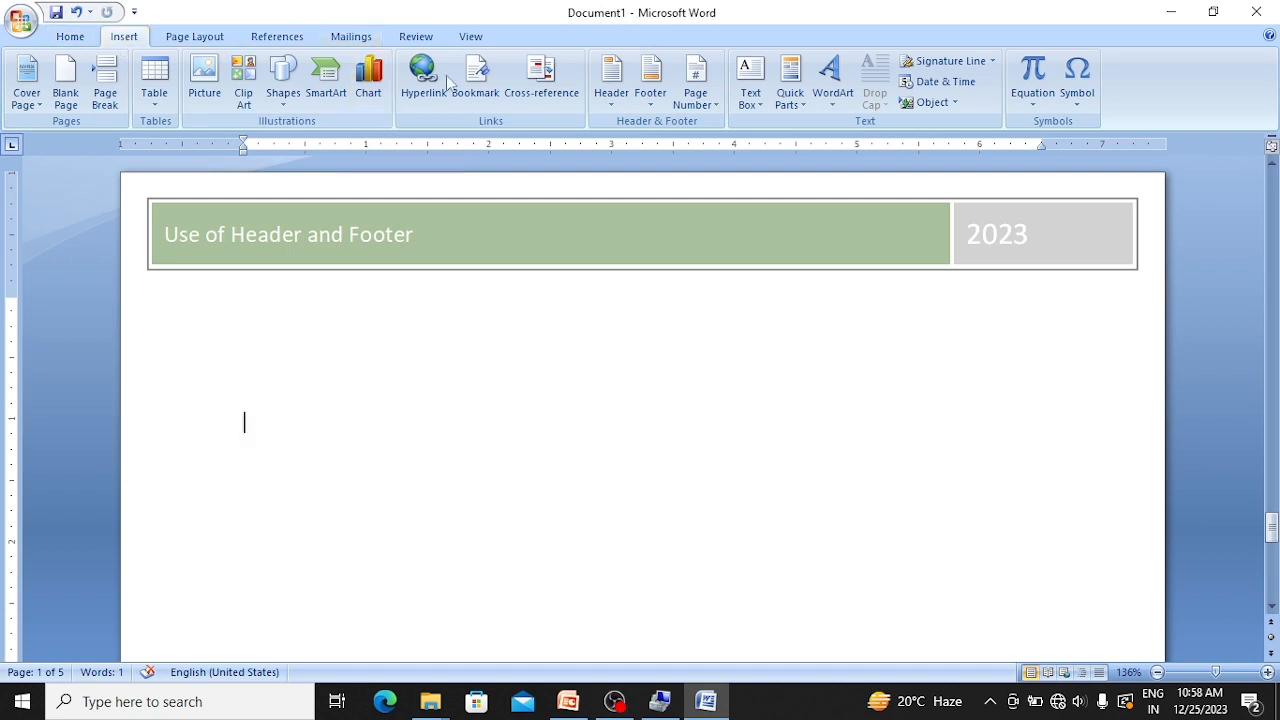
{"action": "left_click", "coordinate": [613, 108]}
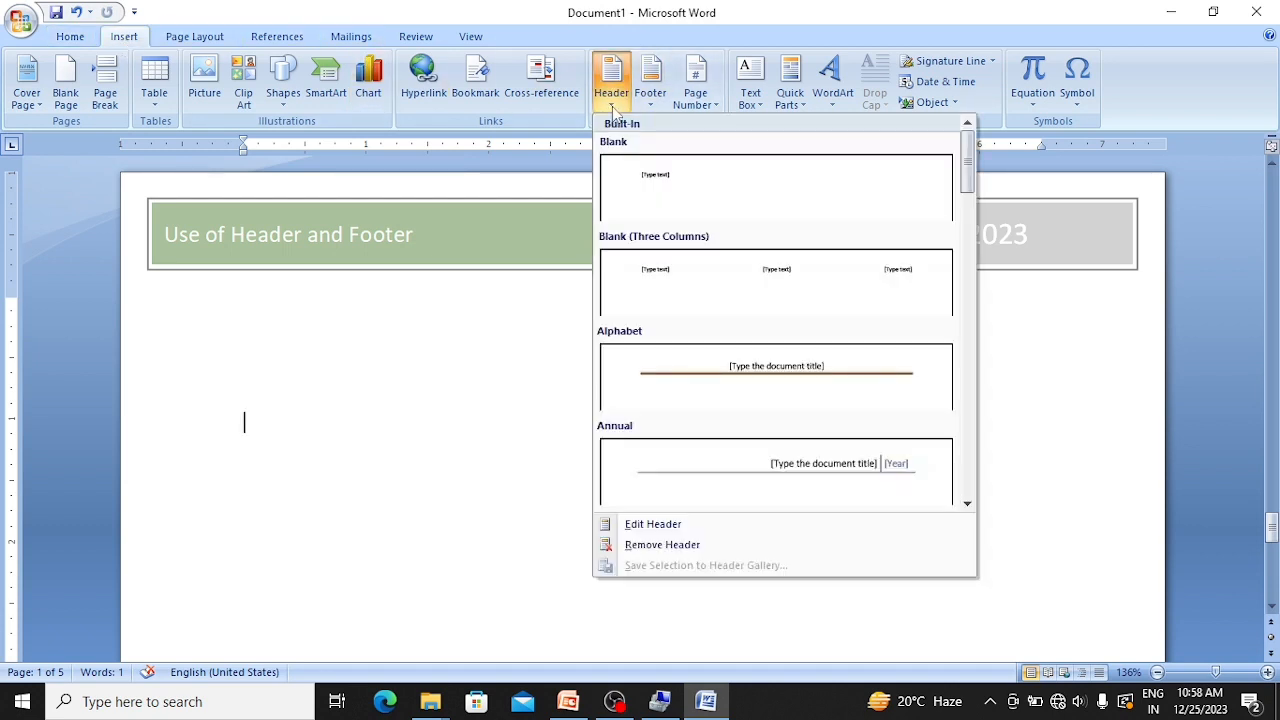
{"action": "left_click", "coordinate": [614, 93]}
{"action": "double_click", "coordinate": [534, 235]}
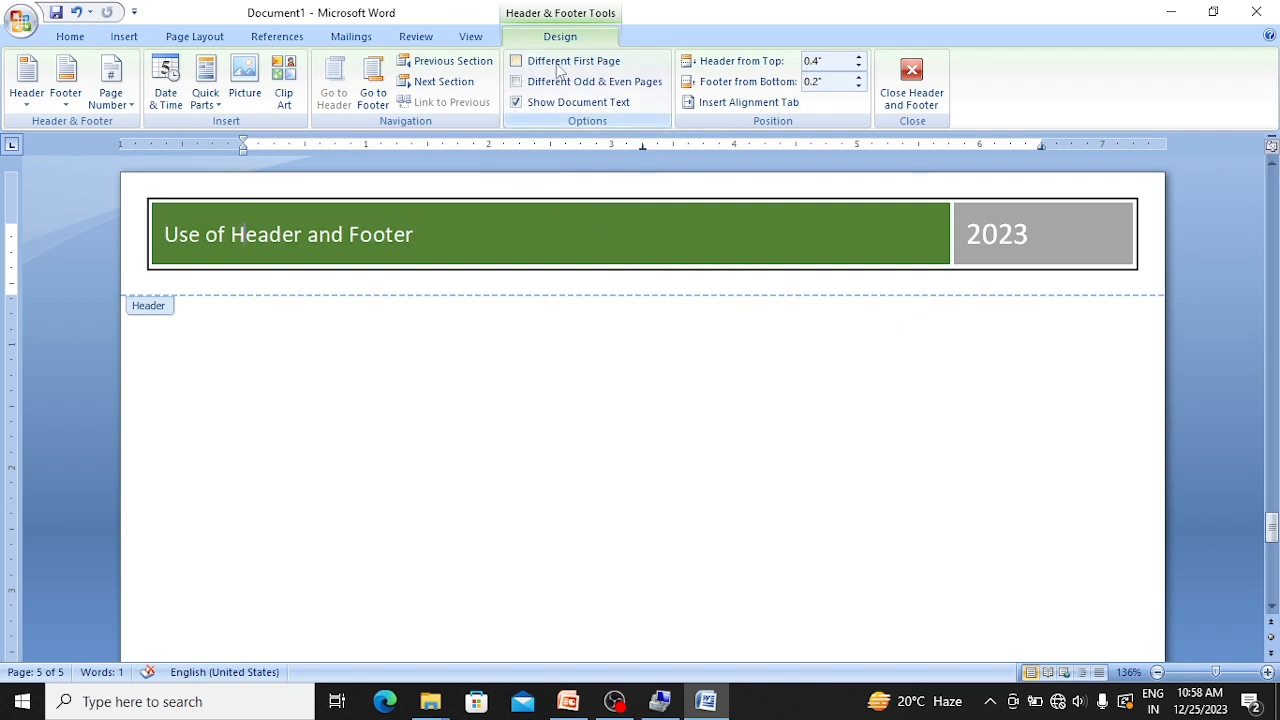
Enlarge the page view to 244%, turn on Different First Page and close header and footer editing
{"action": "left_click", "coordinate": [1229, 673]}
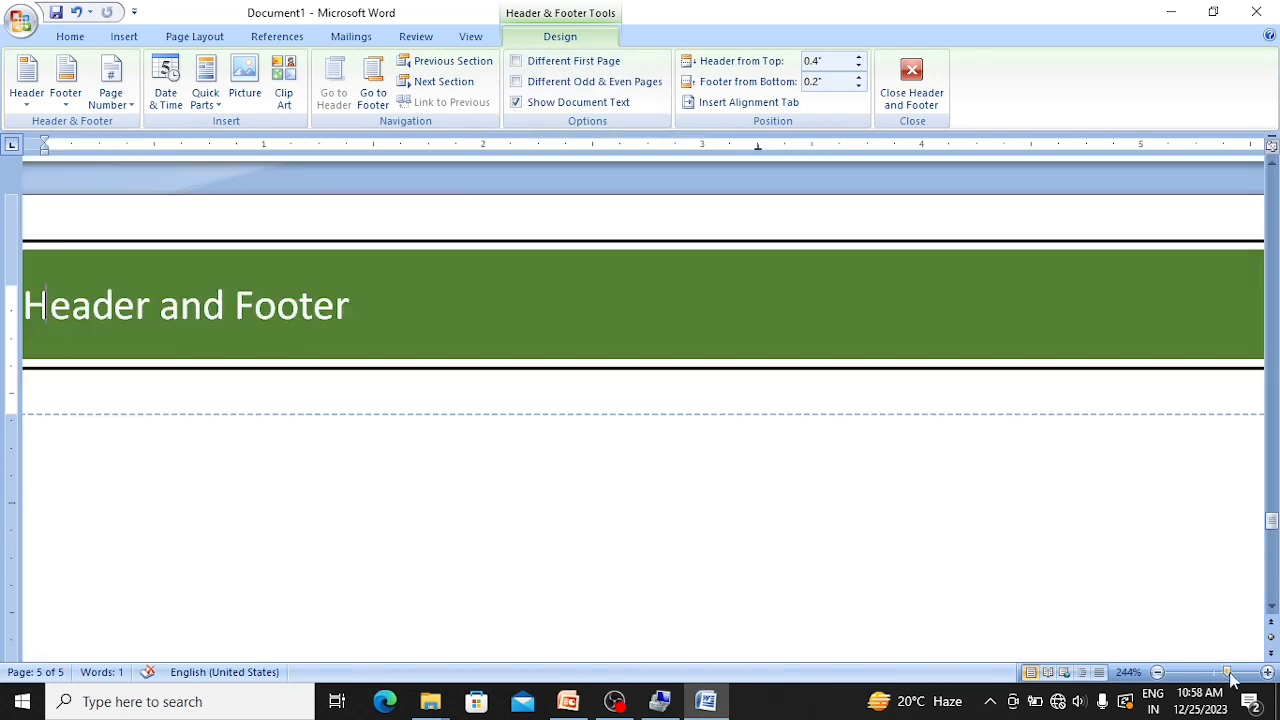
{"action": "left_click", "coordinate": [517, 61]}
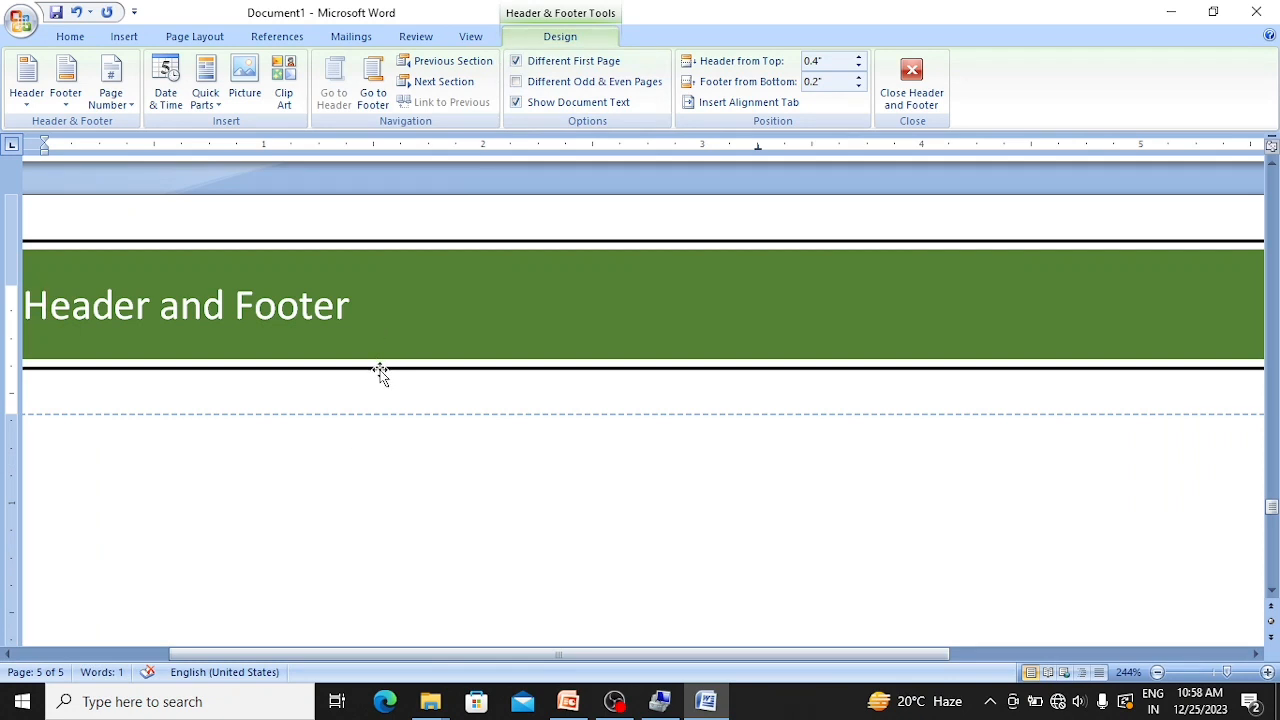
{"action": "left_click", "coordinate": [910, 85]}
Reduce the page view to 84% and compare the first page's header and footer areas with those of the following pages
{"action": "scroll", "coordinate": [475, 447], "scroll_direction": "down", "scroll_amount": 3}
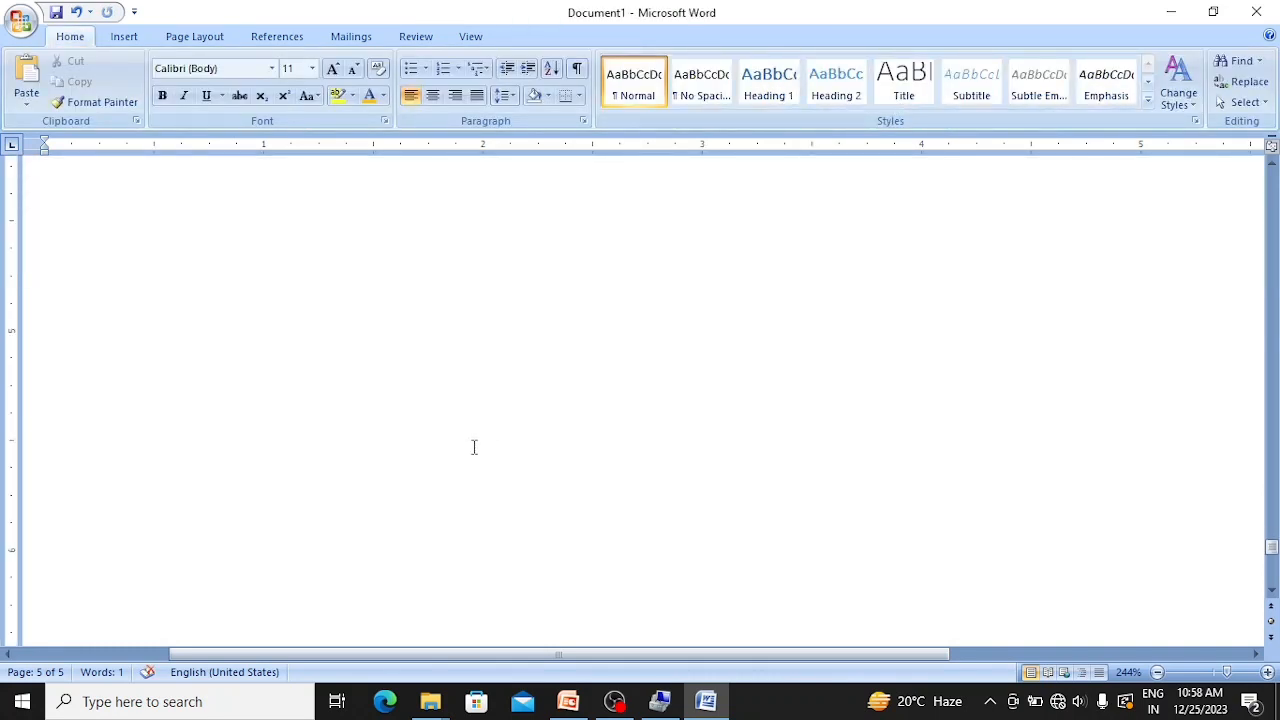
{"action": "scroll", "coordinate": [476, 446], "scroll_direction": "up", "scroll_amount": 3}
{"action": "left_click_drag", "start_coordinate": [1275, 530], "coordinate": [1264, 186]}
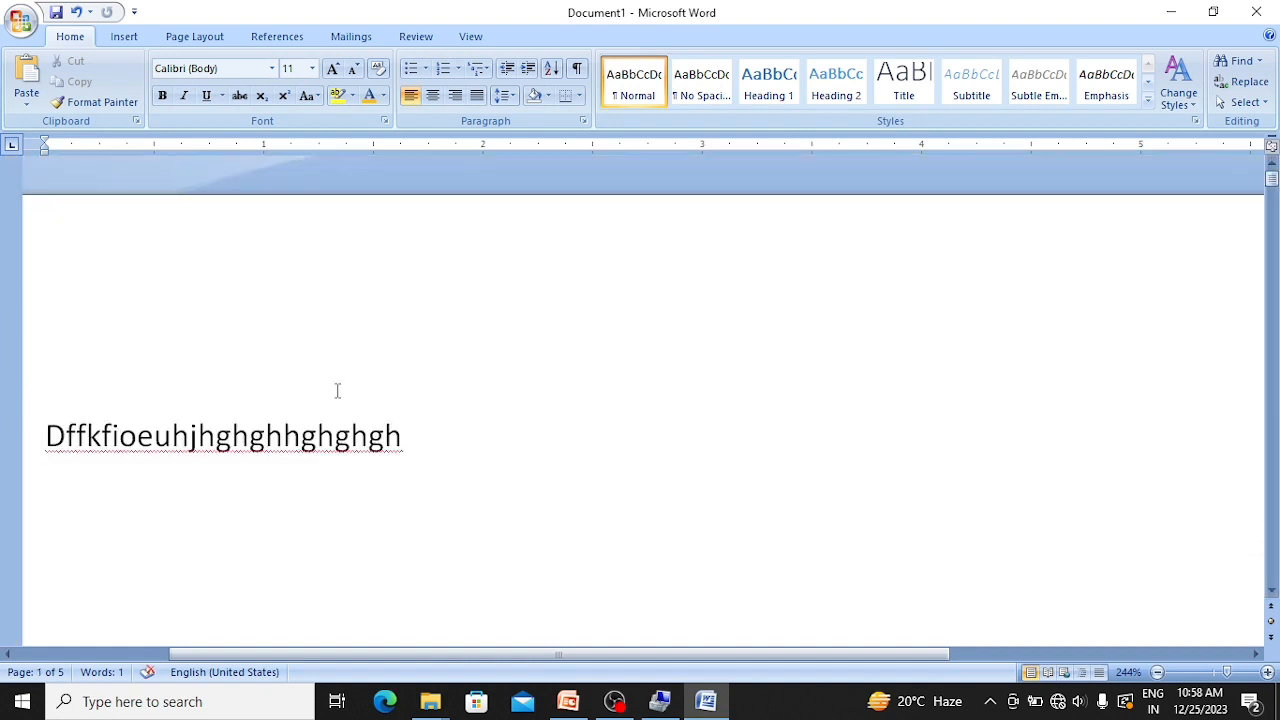
{"action": "scroll", "coordinate": [337, 397], "scroll_direction": "down", "scroll_amount": 15, "text": "ctrl"}
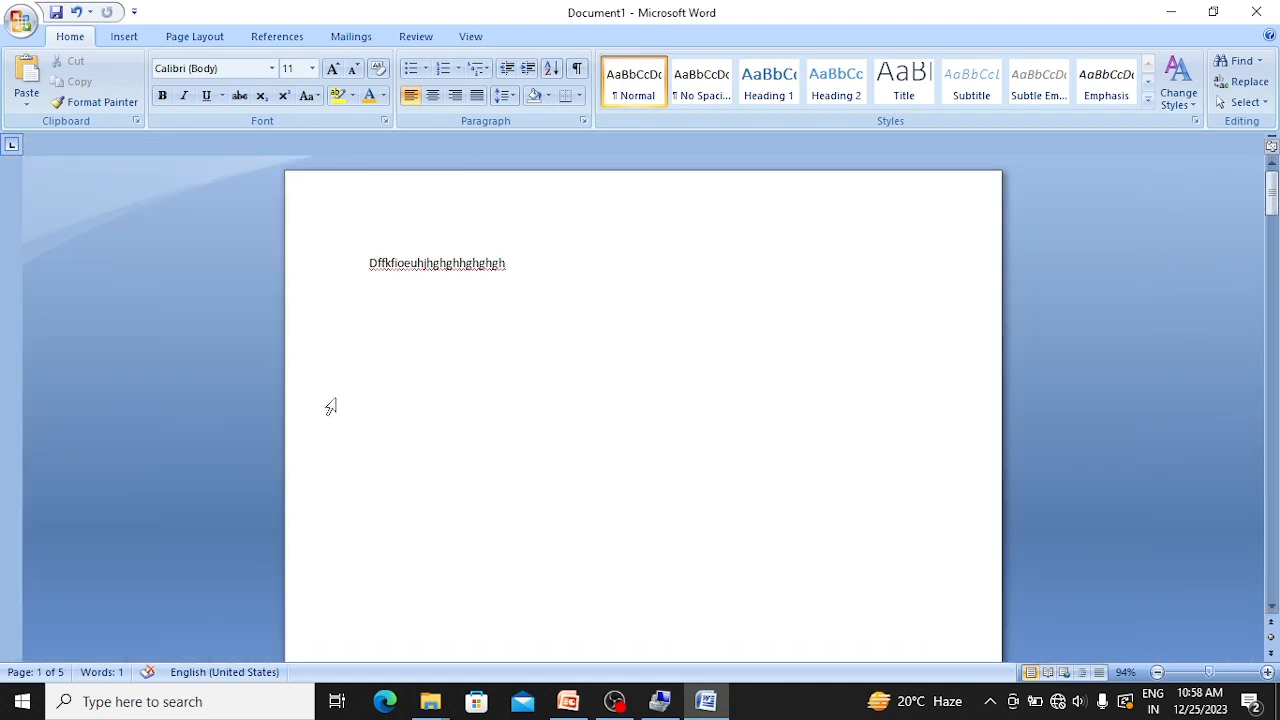
{"action": "scroll", "coordinate": [331, 407], "scroll_direction": "down", "scroll_amount": 1, "text": "ctrl"}
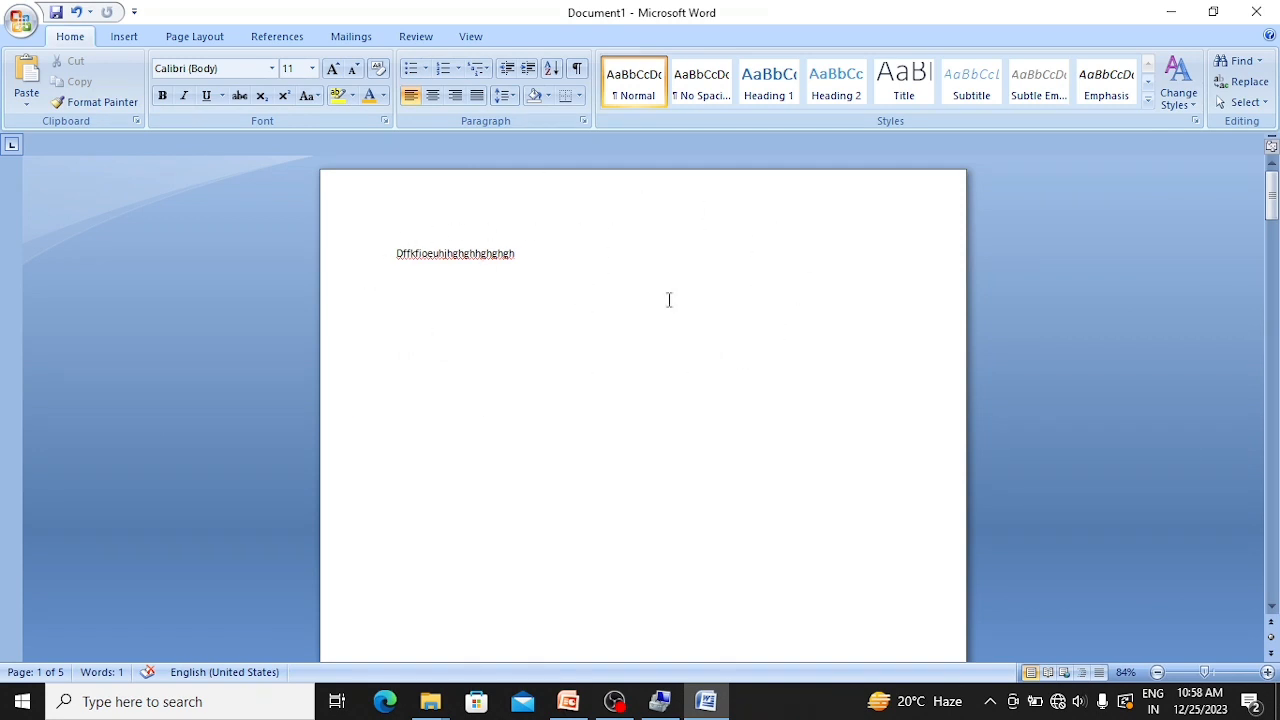
{"action": "scroll", "coordinate": [463, 300], "scroll_direction": "down", "scroll_amount": 12}
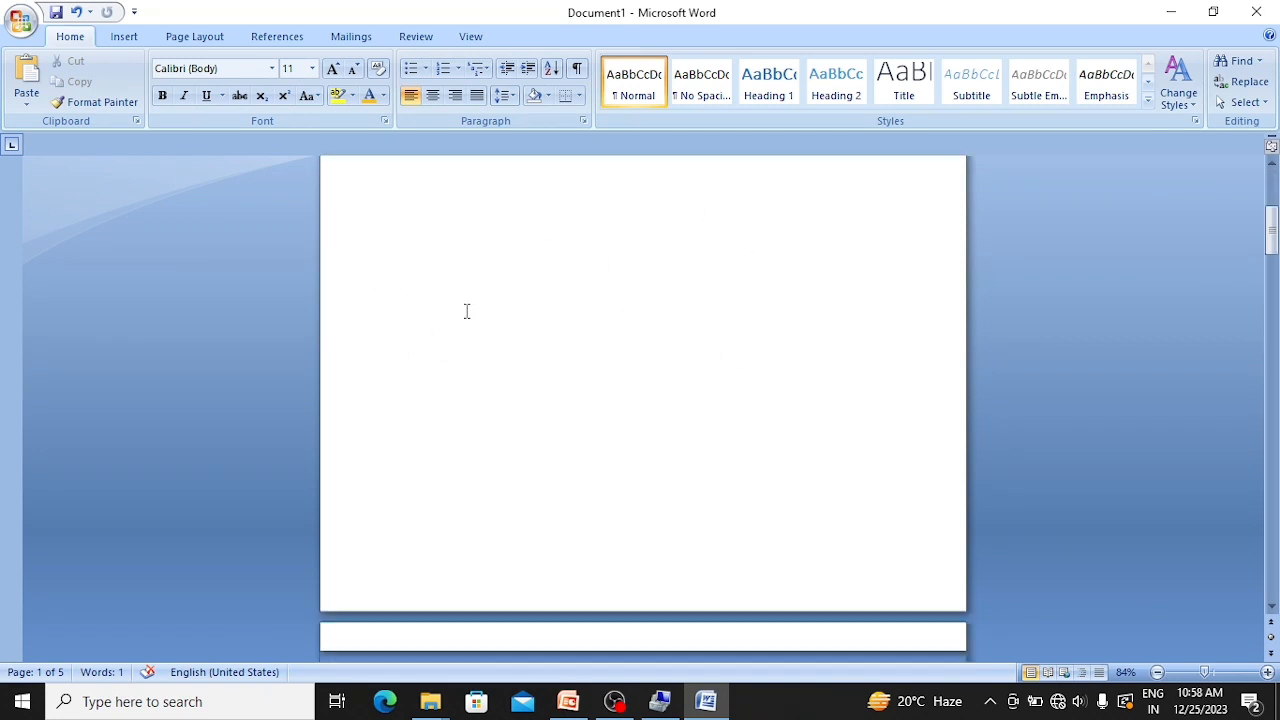
{"action": "scroll", "coordinate": [651, 451], "scroll_direction": "down", "scroll_amount": 12}
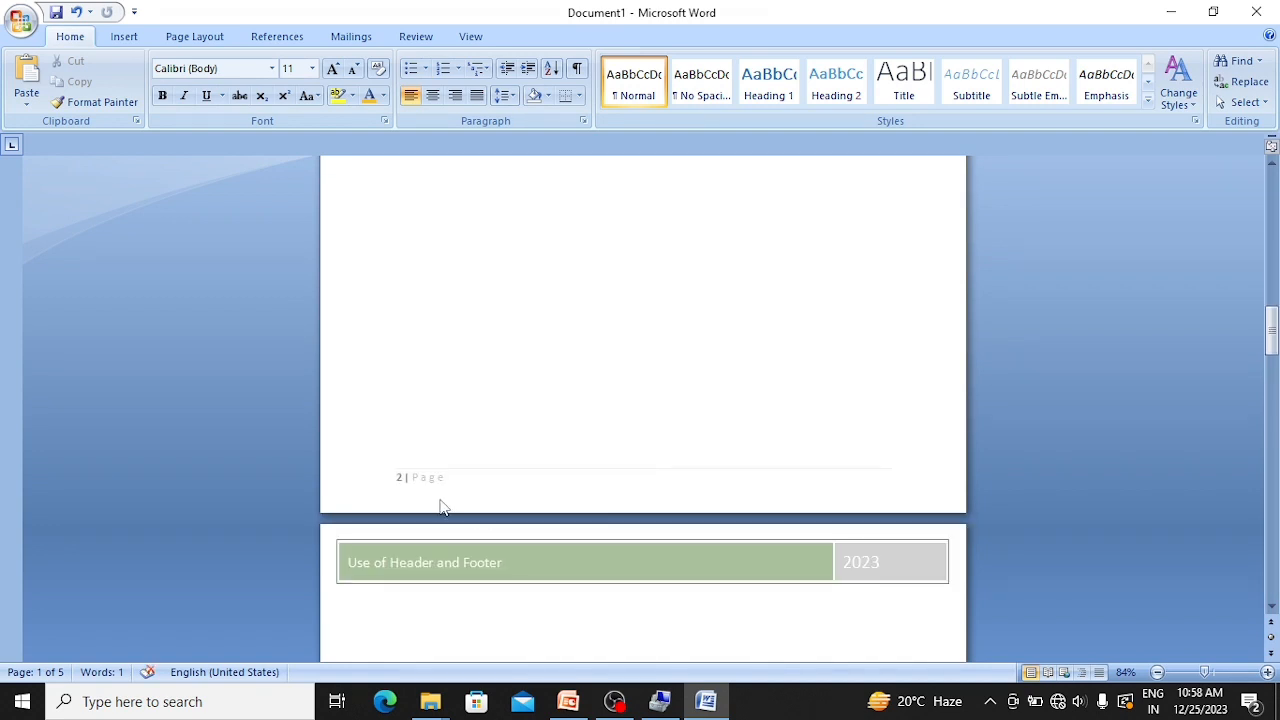
{"action": "scroll", "coordinate": [526, 423], "scroll_direction": "up", "scroll_amount": 15}
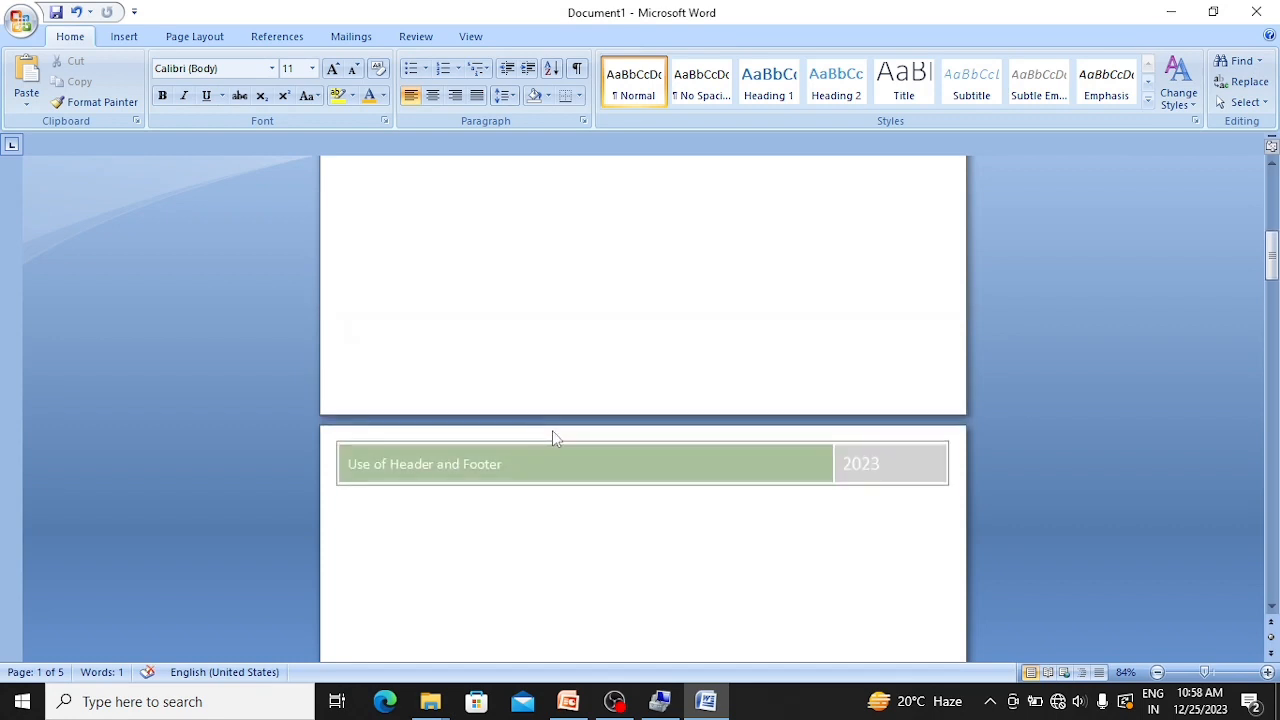
{"action": "scroll", "coordinate": [553, 431], "scroll_direction": "up", "scroll_amount": 6}
{"action": "scroll", "coordinate": [553, 431], "scroll_direction": "down", "scroll_amount": 4}
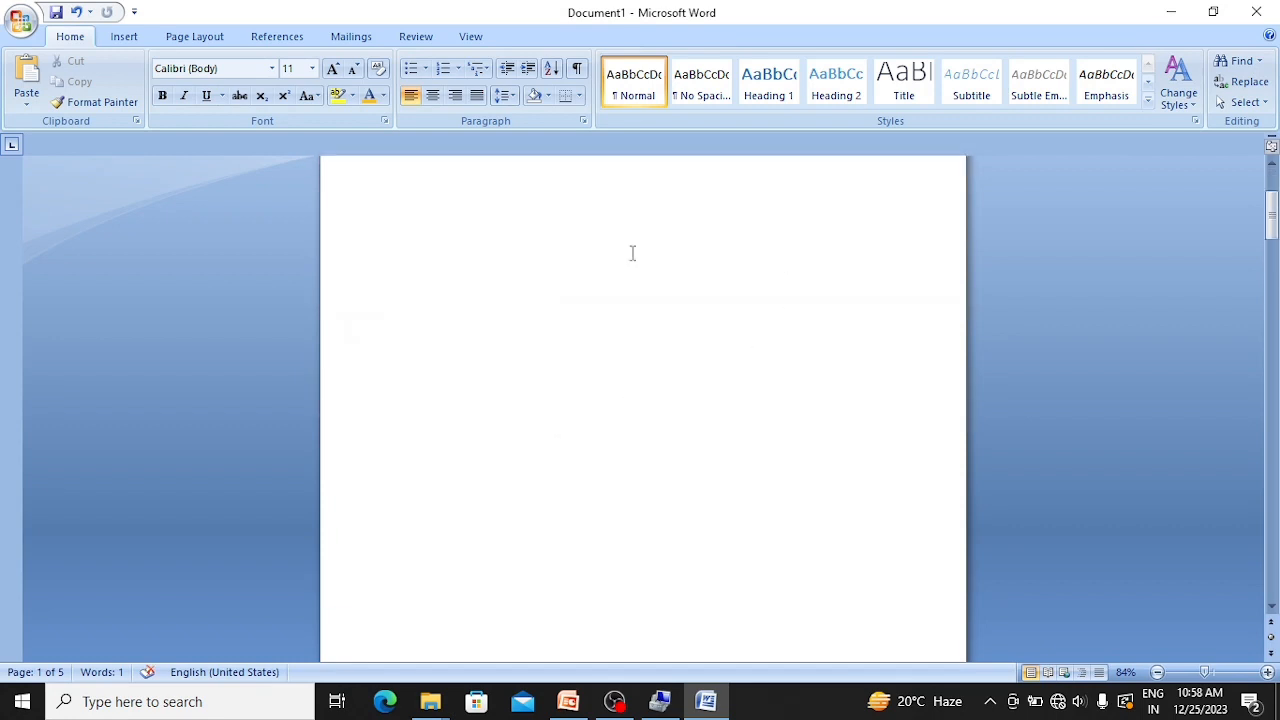
Open the page 2 footer for editing and update its page number field
{"action": "scroll", "coordinate": [820, 443], "scroll_direction": "down", "scroll_amount": 4}
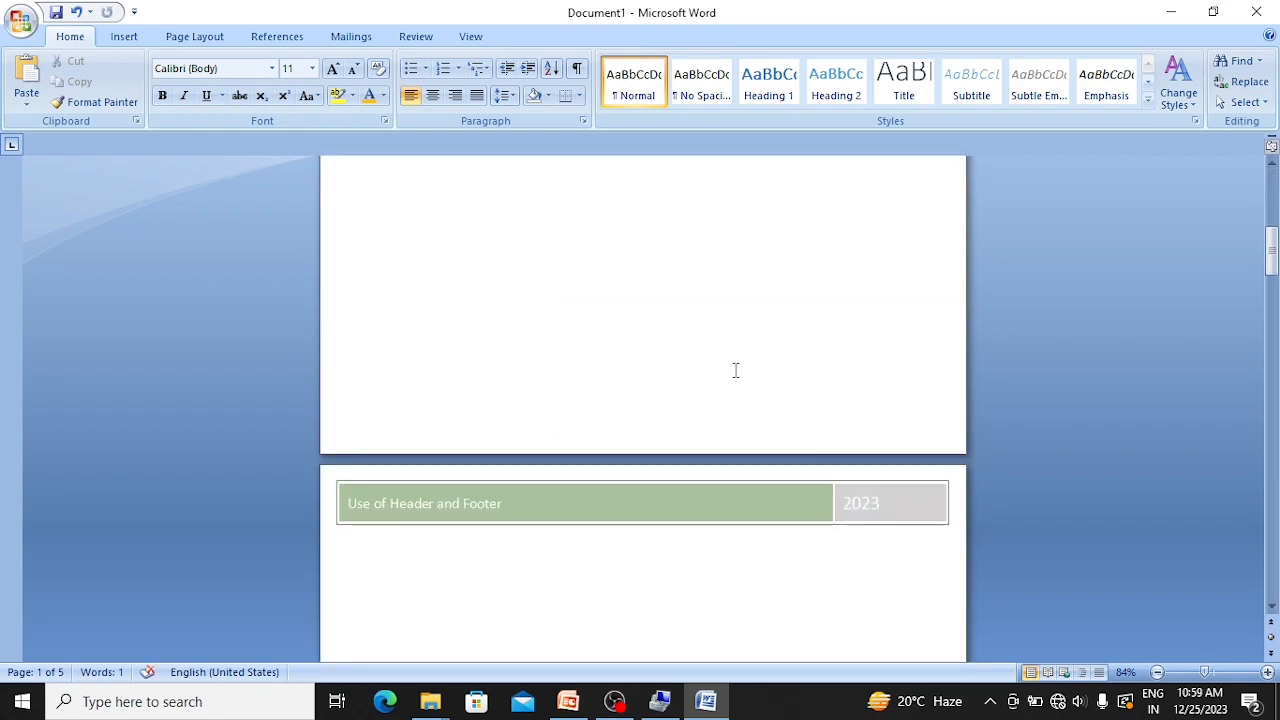
{"action": "scroll", "coordinate": [630, 368], "scroll_direction": "down", "scroll_amount": 2}
{"action": "scroll", "coordinate": [549, 466], "scroll_direction": "down", "scroll_amount": 10}
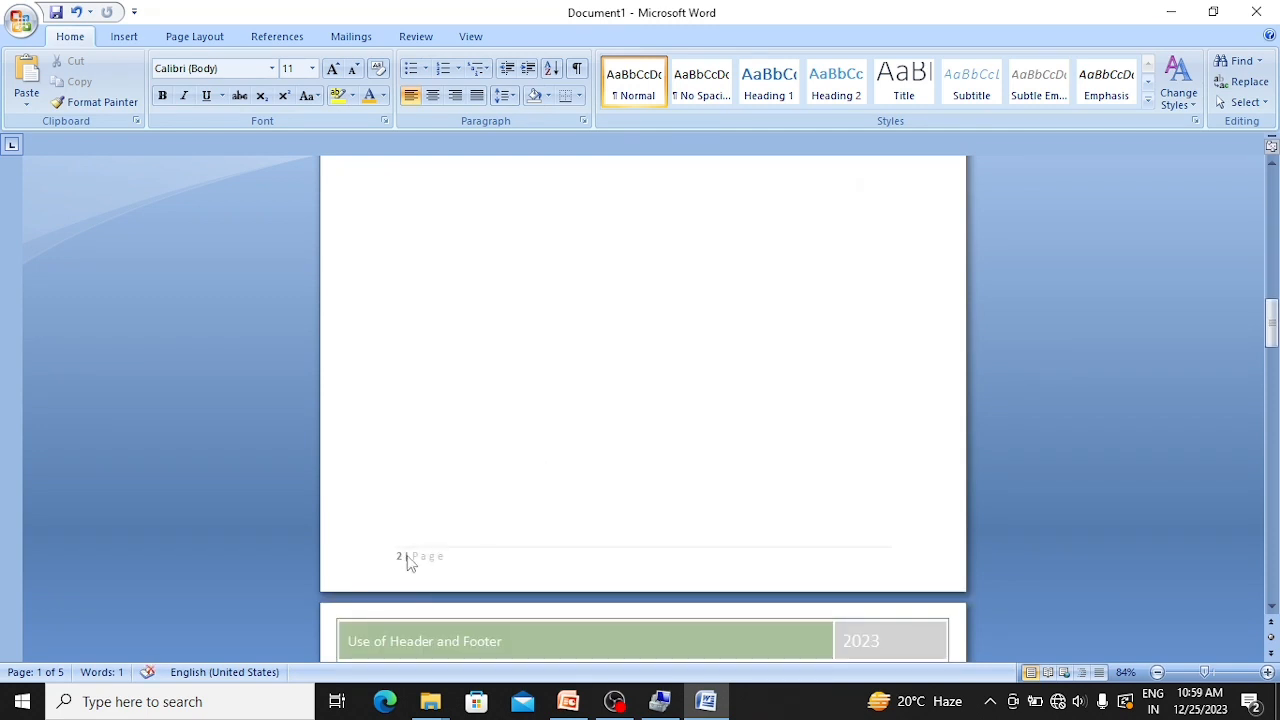
{"action": "double_click", "coordinate": [407, 560]}
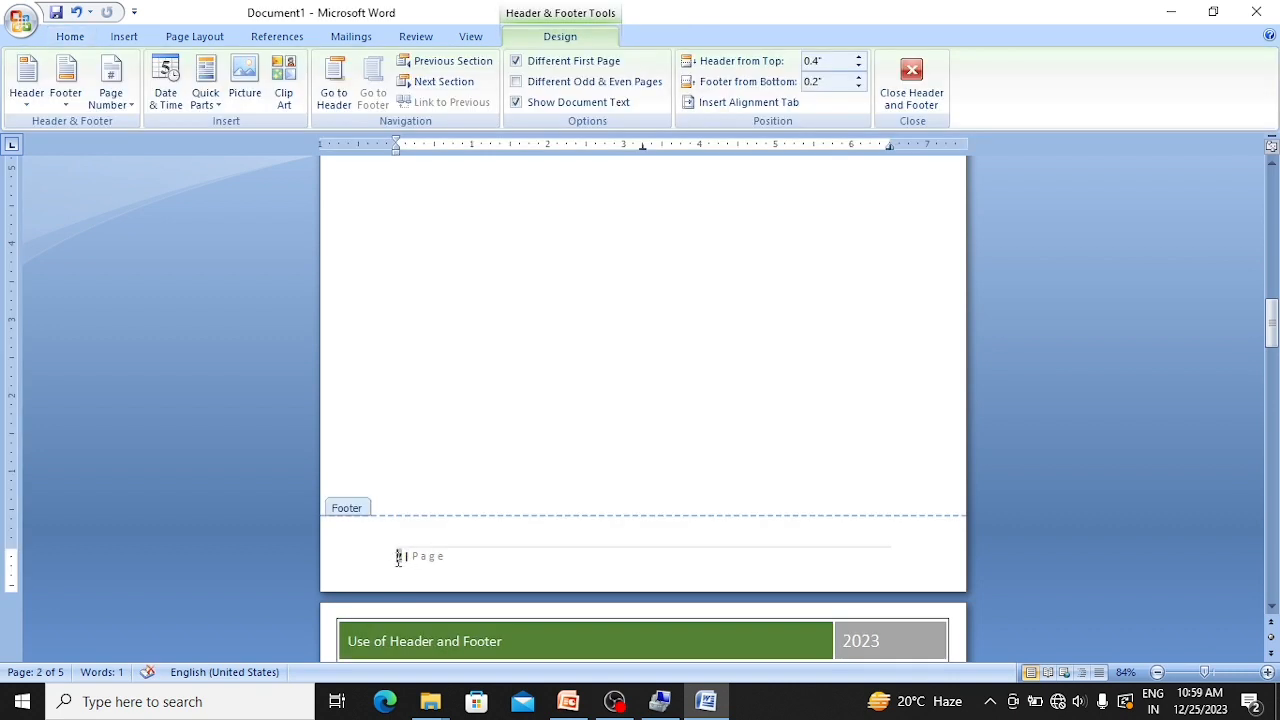
{"action": "right_click", "coordinate": [398, 559]}
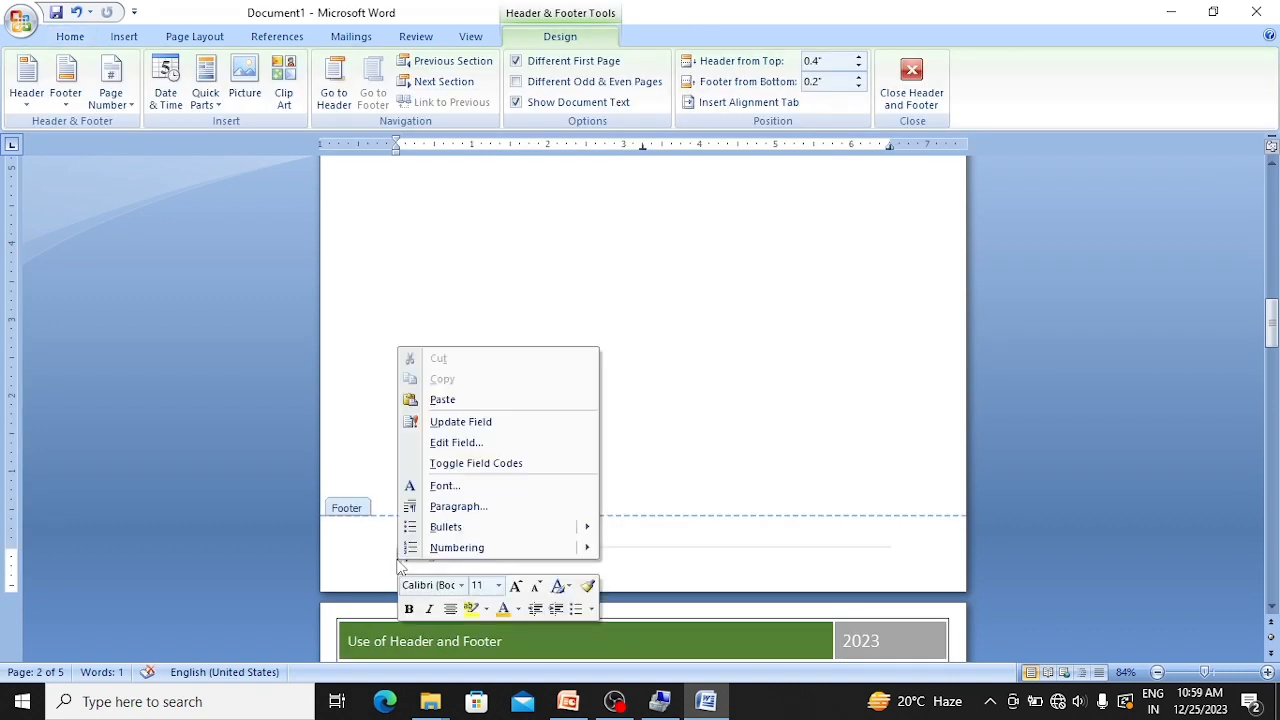
{"action": "left_click", "coordinate": [474, 428]}
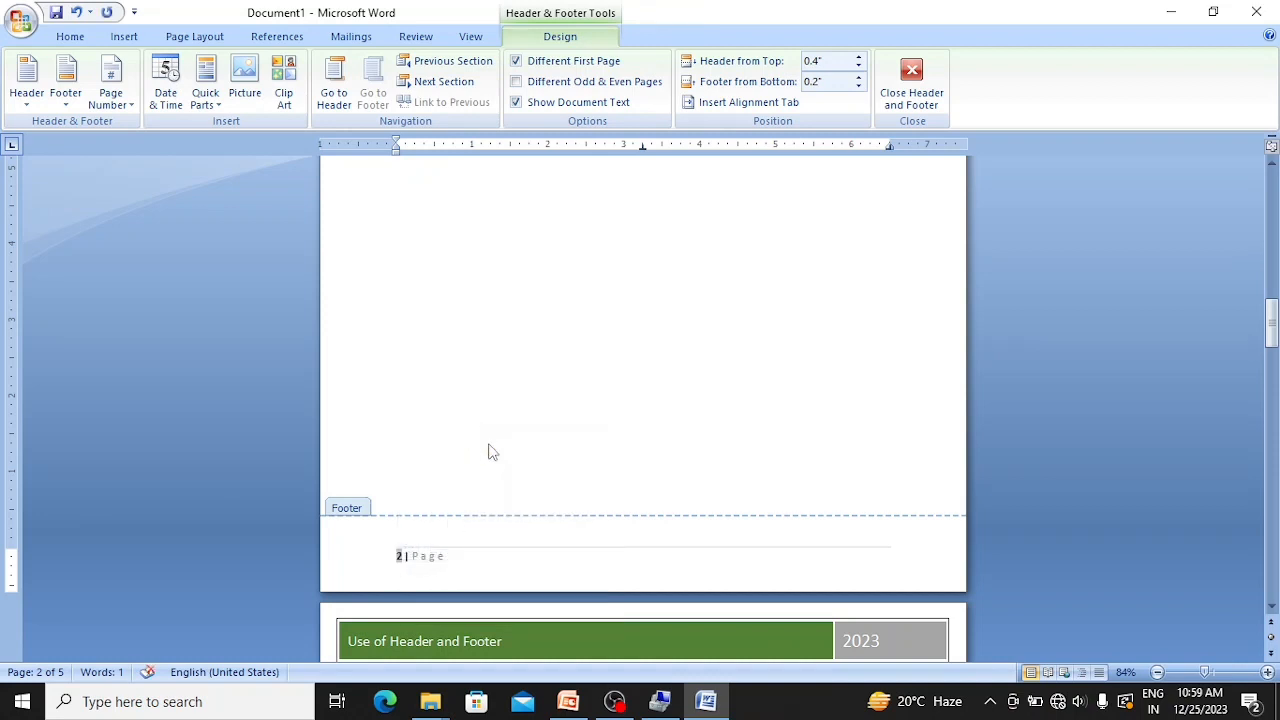
View the built-in footer and header designs and open the page 2 header for editing
{"action": "scroll", "coordinate": [489, 450], "scroll_direction": "down", "scroll_amount": 8}
{"action": "scroll", "coordinate": [489, 452], "scroll_direction": "up", "scroll_amount": 8}
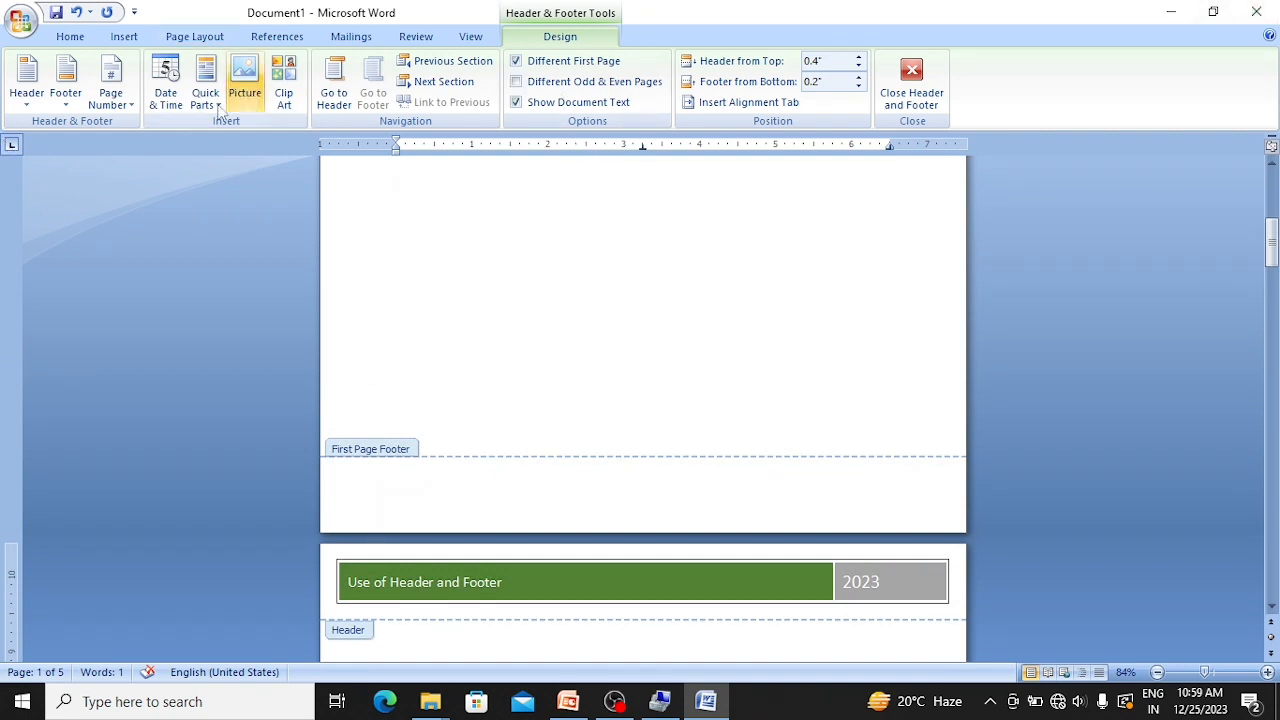
{"action": "left_click", "coordinate": [128, 40]}
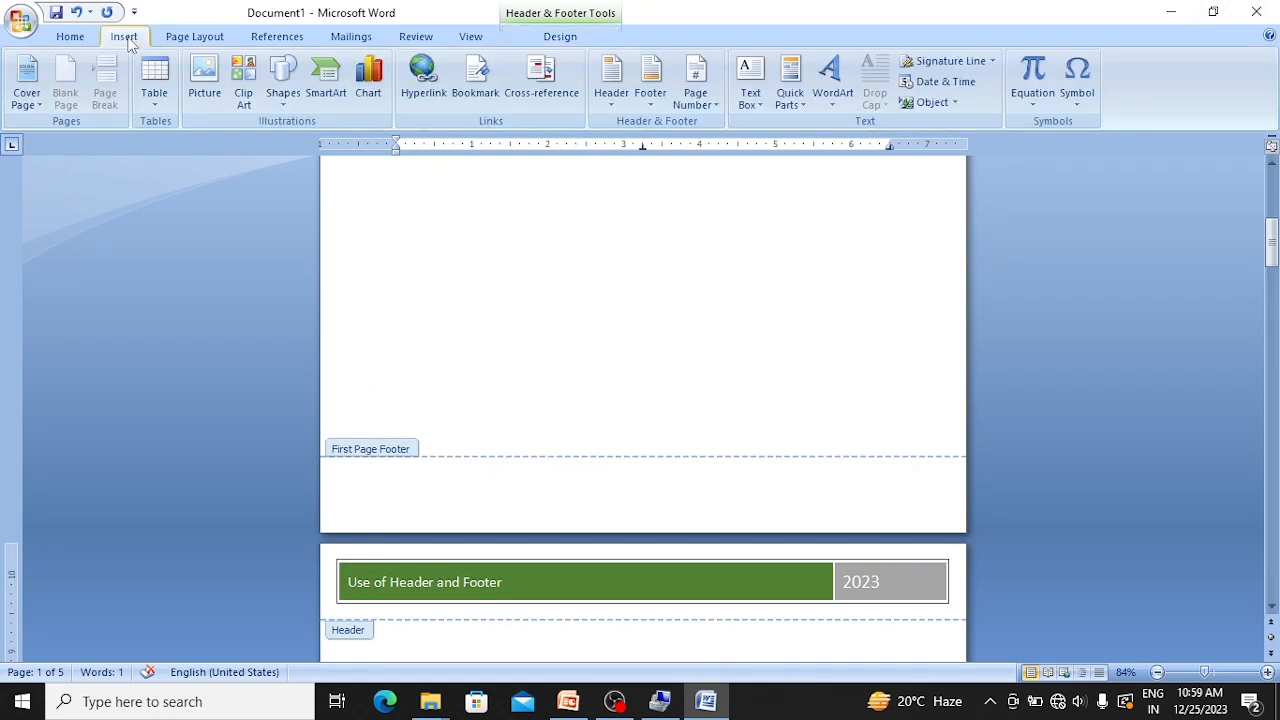
{"action": "left_click", "coordinate": [651, 86]}
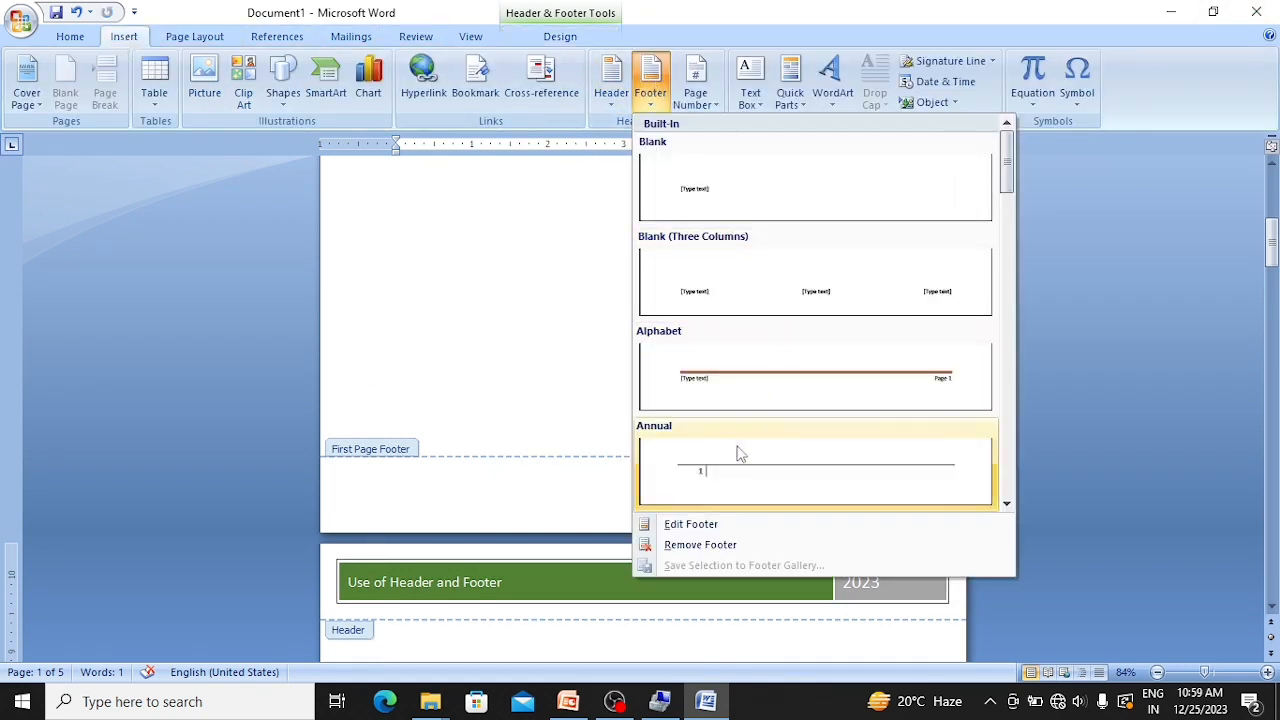
{"action": "left_click", "coordinate": [614, 76]}
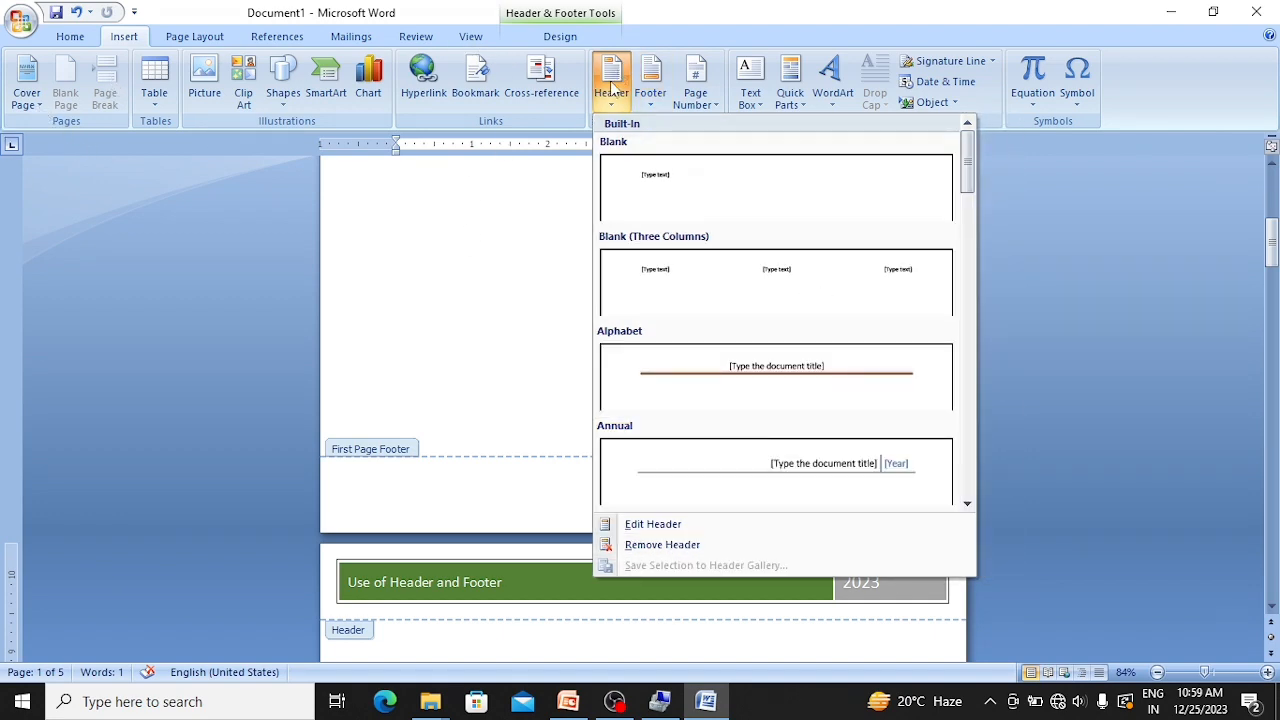
{"action": "left_click", "coordinate": [670, 526]}
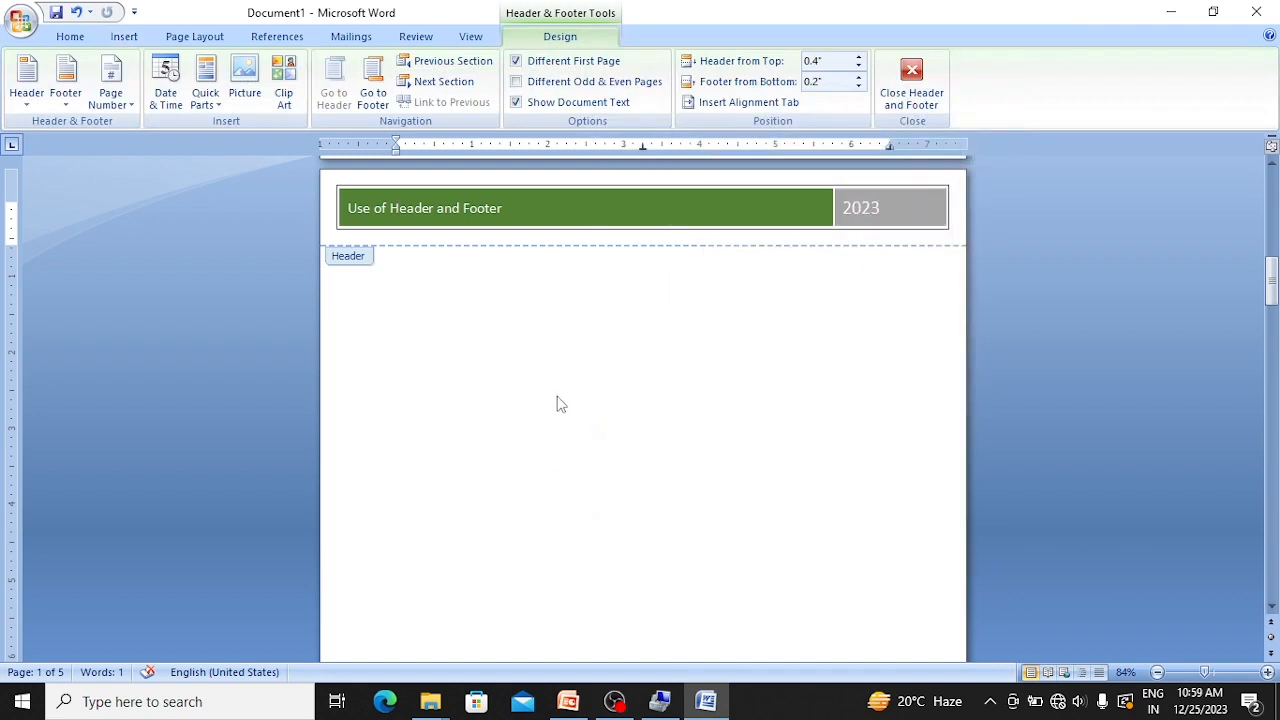
Replace the page number in the page 2 footer with 1
{"action": "scroll", "coordinate": [560, 404], "scroll_direction": "up", "scroll_amount": 3}
{"action": "scroll", "coordinate": [557, 396], "scroll_direction": "down", "scroll_amount": 2}
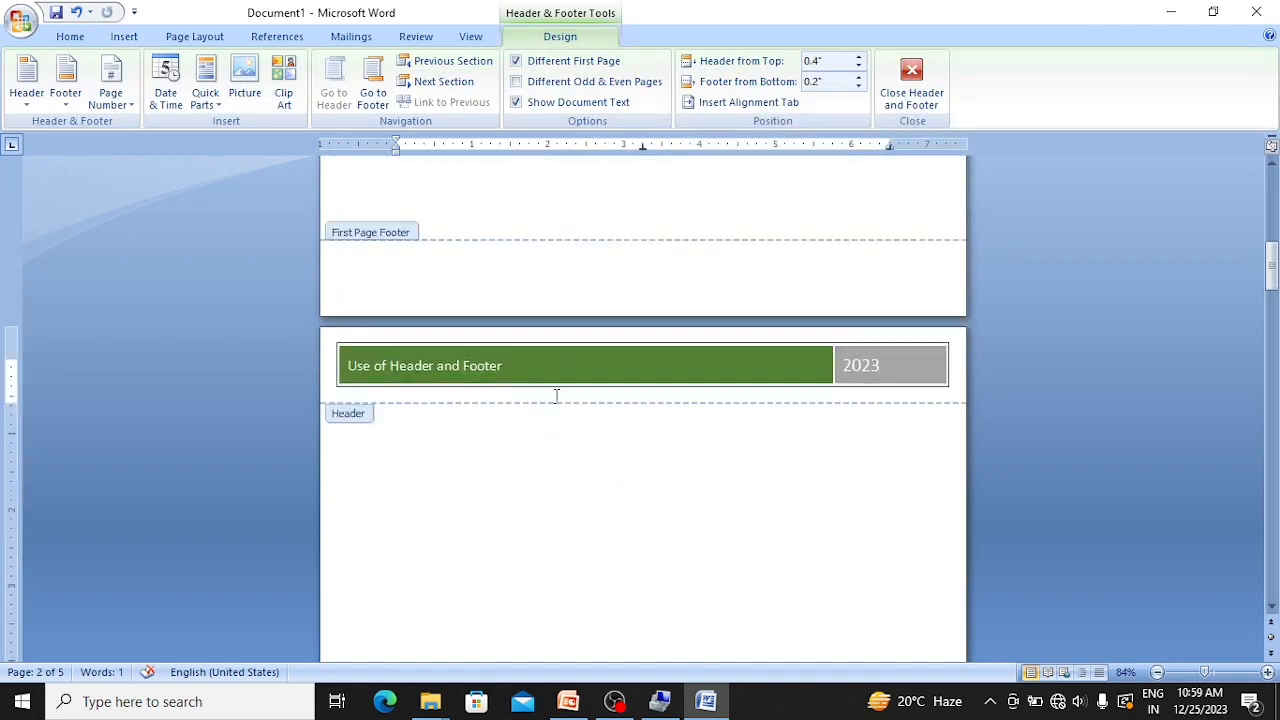
{"action": "scroll", "coordinate": [557, 404], "scroll_direction": "down", "scroll_amount": 10}
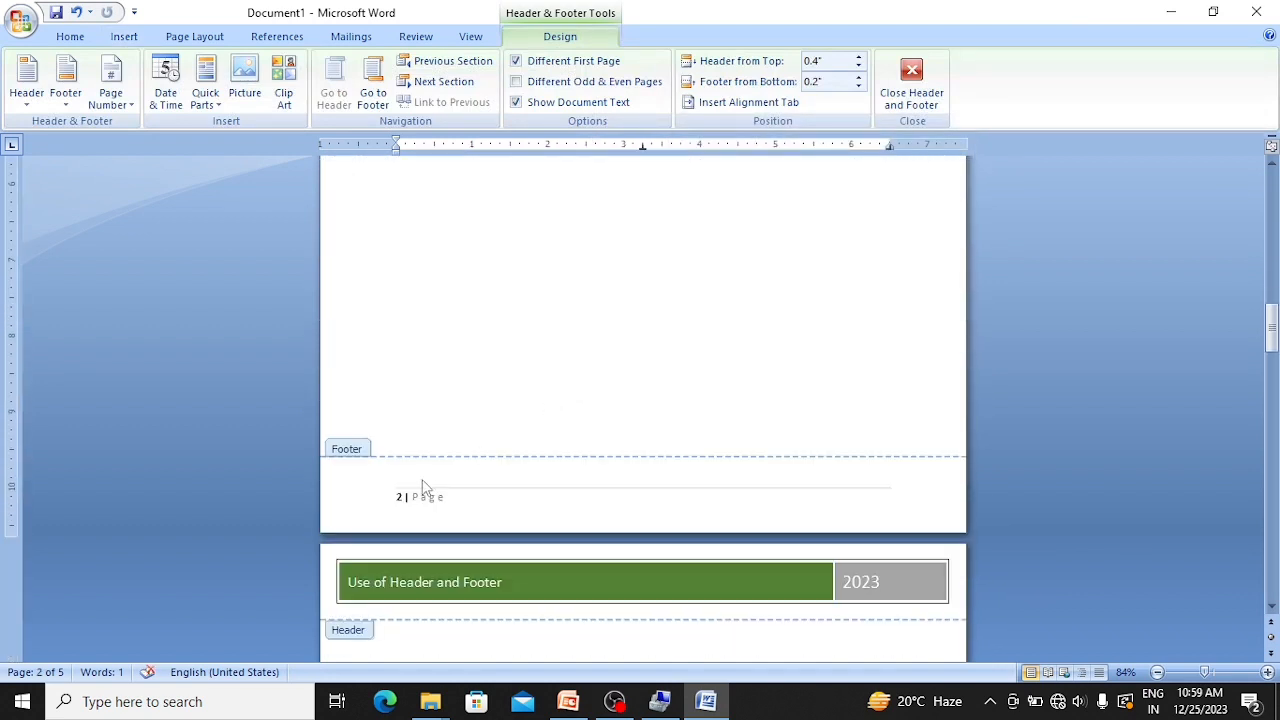
{"action": "double_click", "coordinate": [400, 497]}
{"action": "type", "text": "1"}
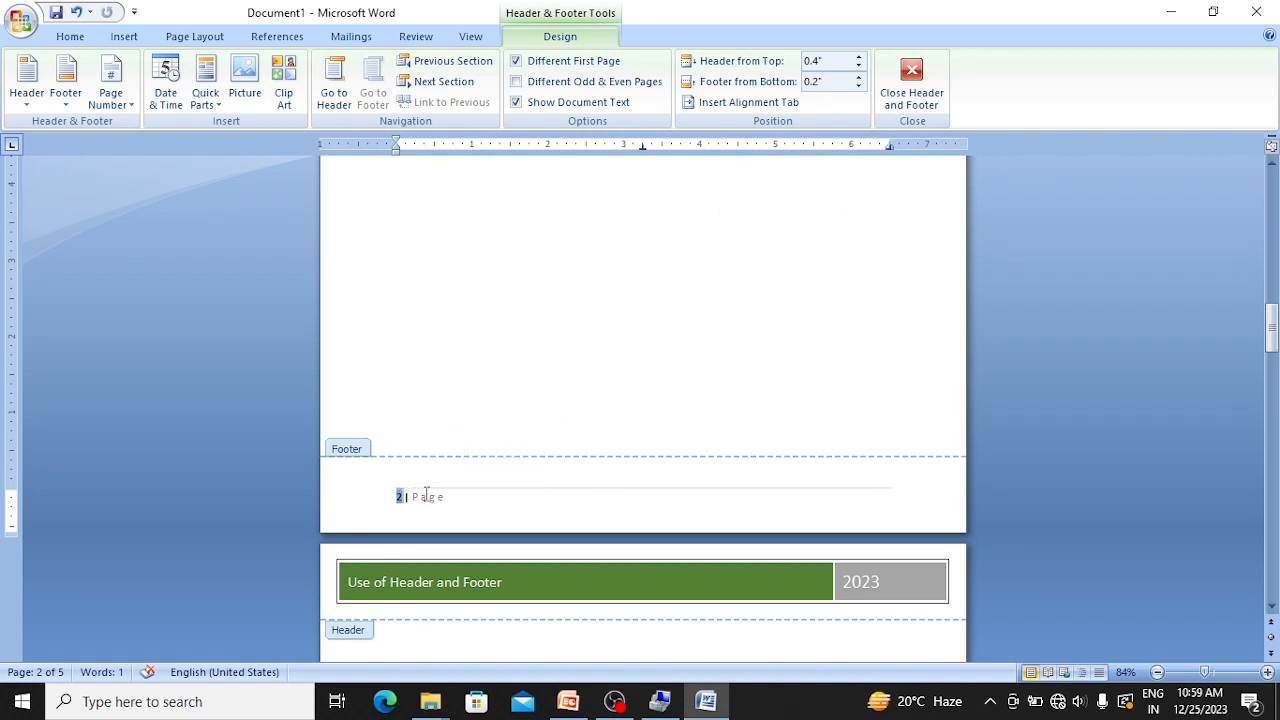
Examine the page numbers in the footers of the following pages and return to the first page's header
{"action": "scroll", "coordinate": [508, 628], "scroll_direction": "up", "scroll_amount": 4}
{"action": "scroll", "coordinate": [508, 600], "scroll_direction": "down", "scroll_amount": 12}
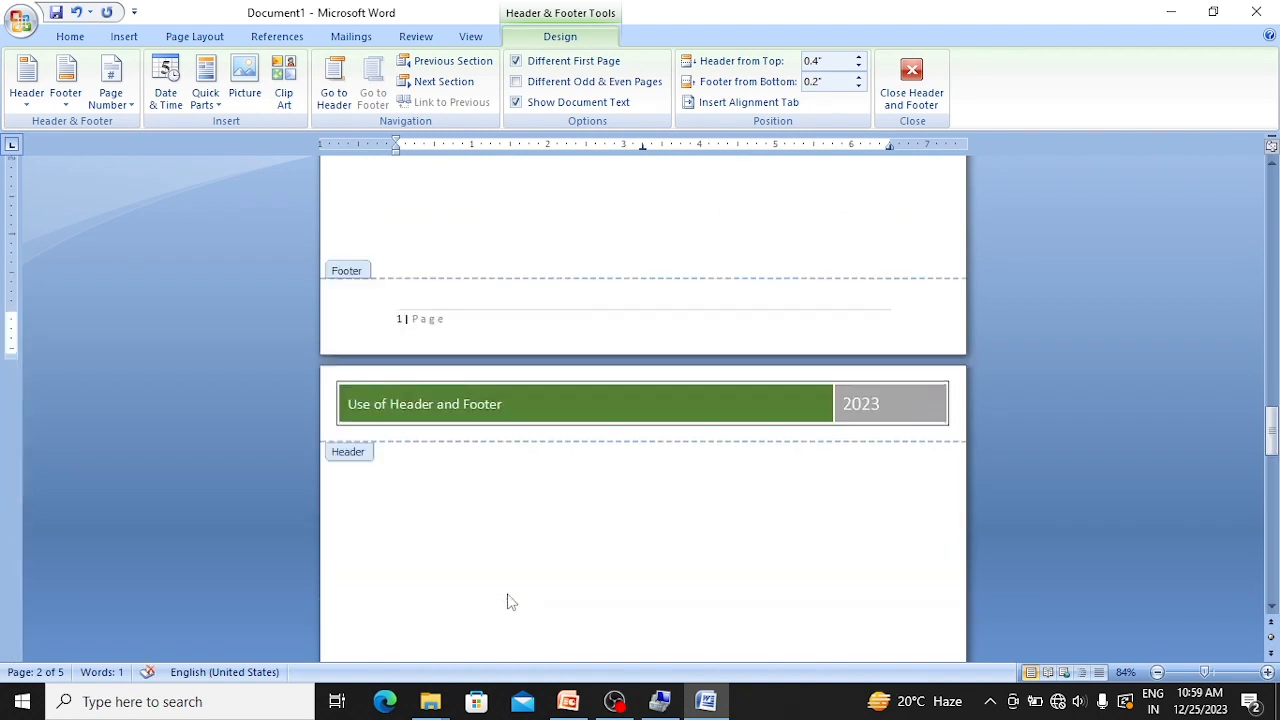
{"action": "scroll", "coordinate": [508, 600], "scroll_direction": "down", "scroll_amount": 11}
{"action": "scroll", "coordinate": [508, 600], "scroll_direction": "up", "scroll_amount": 2}
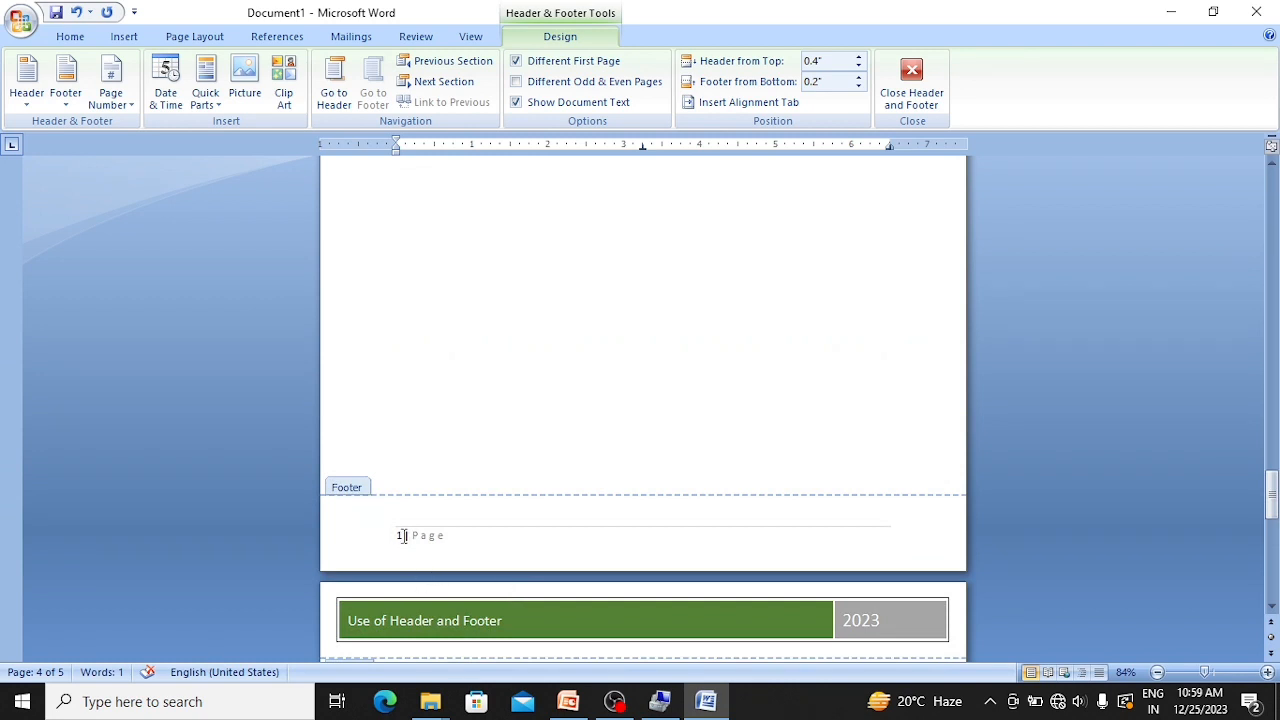
{"action": "scroll", "coordinate": [400, 538], "scroll_direction": "up", "scroll_amount": 4}
{"action": "scroll", "coordinate": [450, 470], "scroll_direction": "down", "scroll_amount": 9}
{"action": "scroll", "coordinate": [480, 405], "scroll_direction": "up", "scroll_amount": 2}
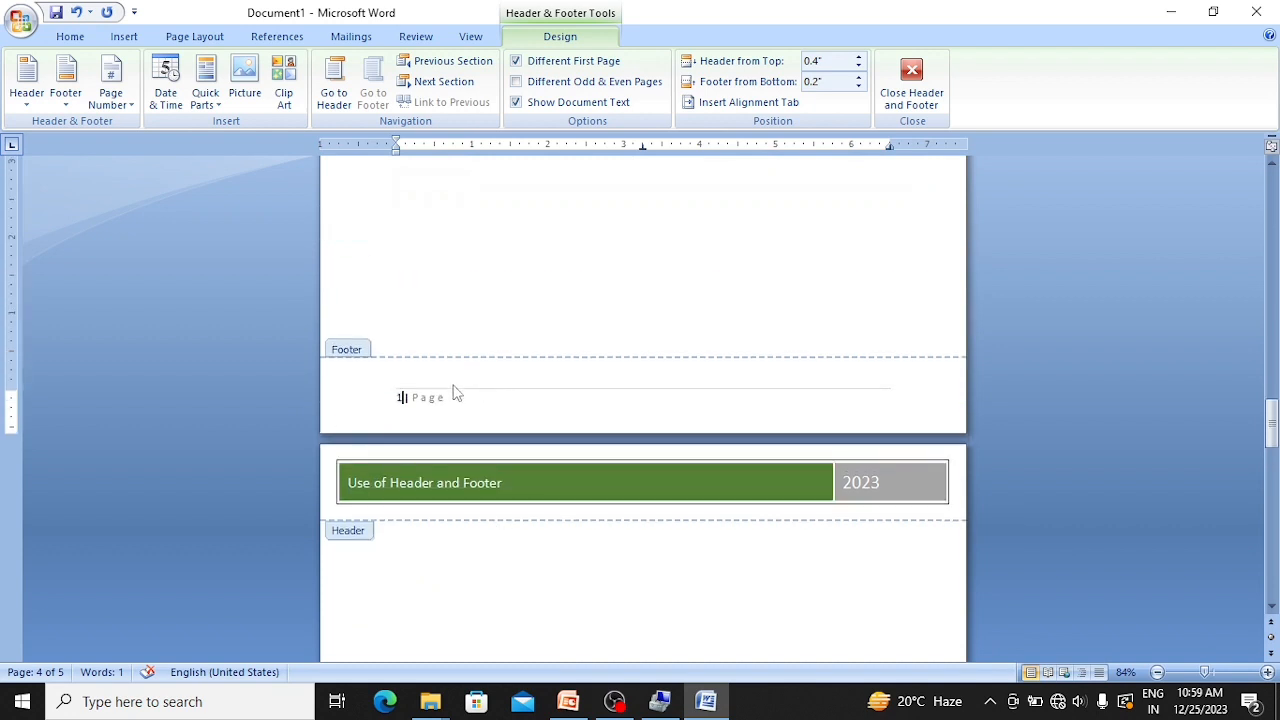
{"action": "scroll", "coordinate": [403, 403], "scroll_direction": "up", "scroll_amount": 5}
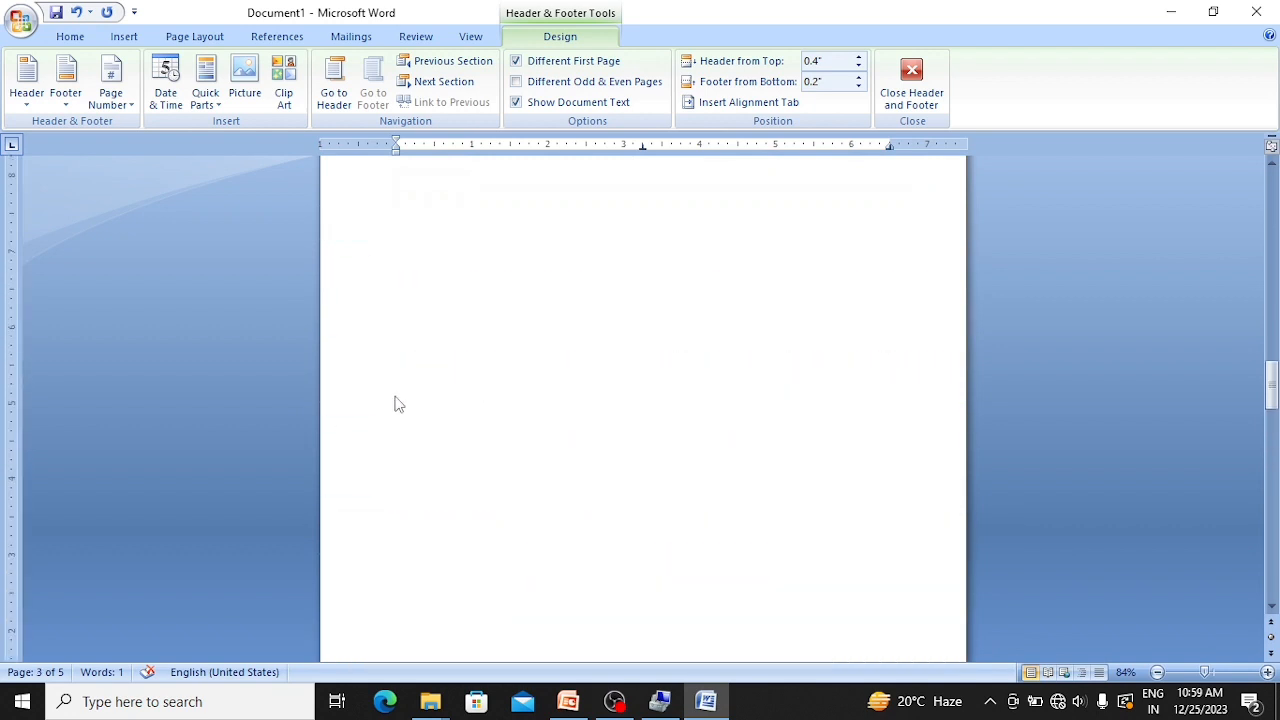
{"action": "scroll", "coordinate": [397, 403], "scroll_direction": "down", "scroll_amount": 6}
{"action": "scroll", "coordinate": [395, 403], "scroll_direction": "up", "scroll_amount": 1}
{"action": "scroll", "coordinate": [395, 403], "scroll_direction": "up", "scroll_amount": 15}
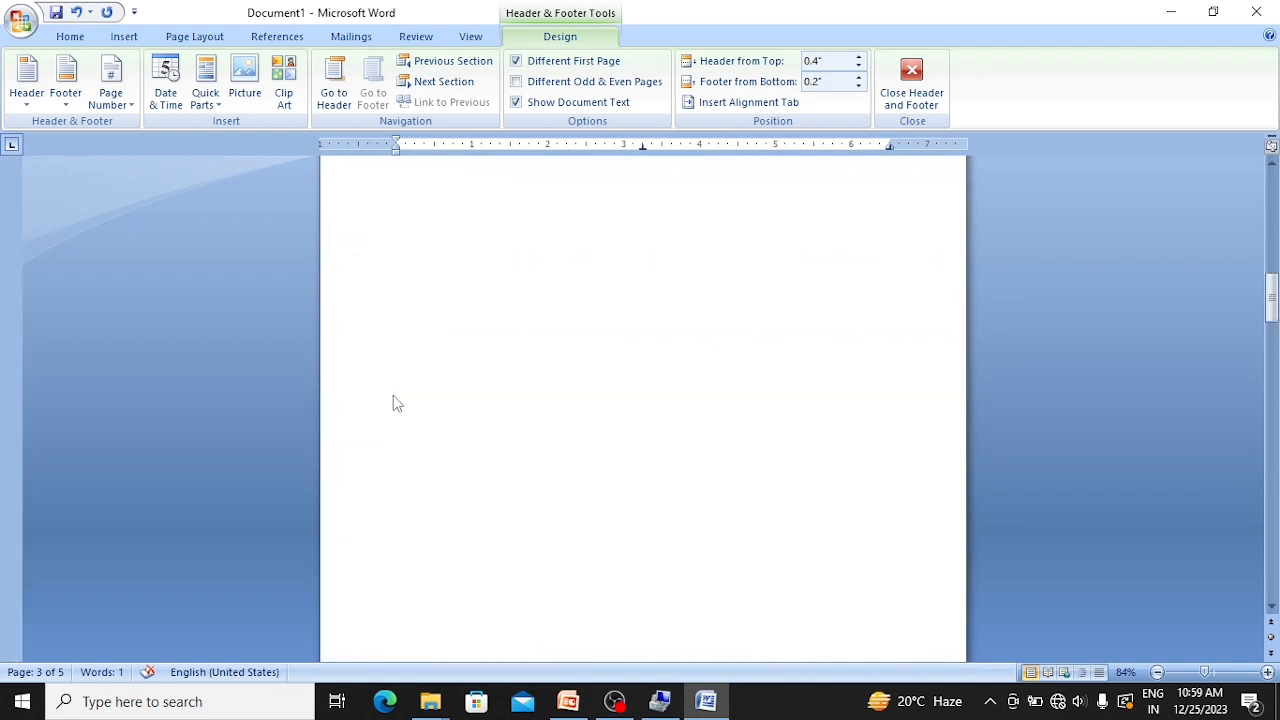
{"action": "scroll", "coordinate": [395, 403], "scroll_direction": "up", "scroll_amount": 12}
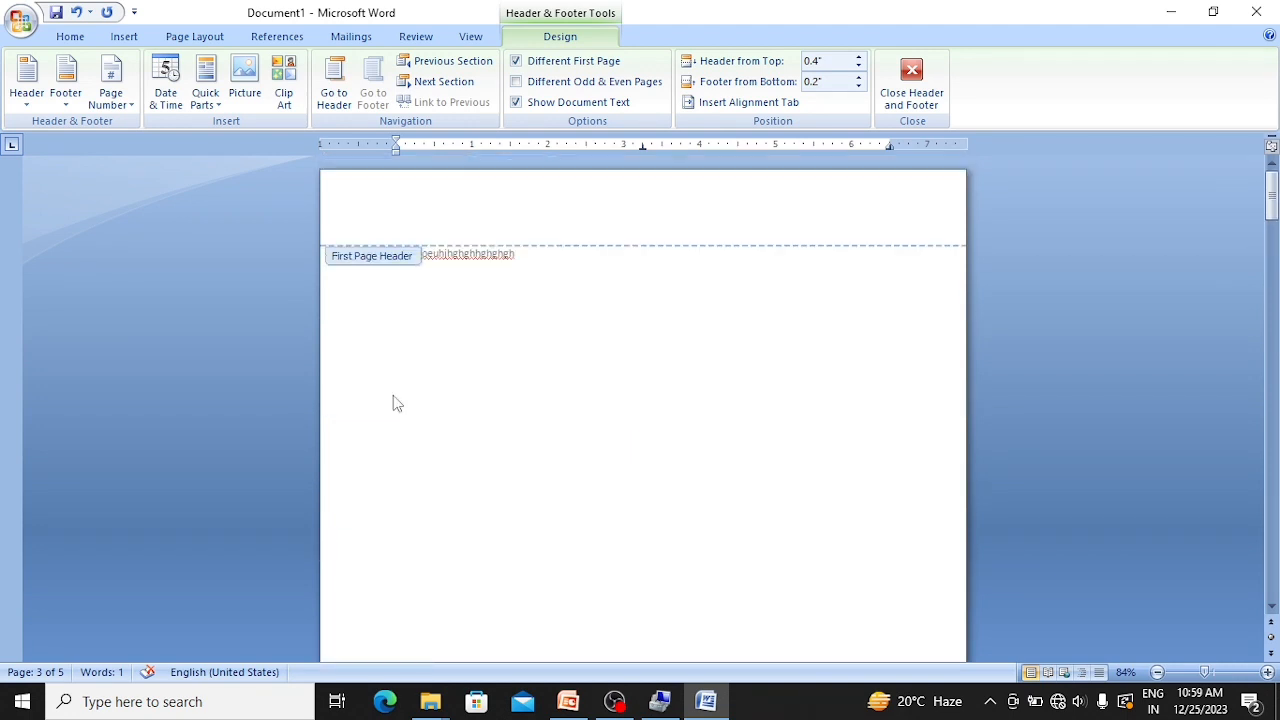